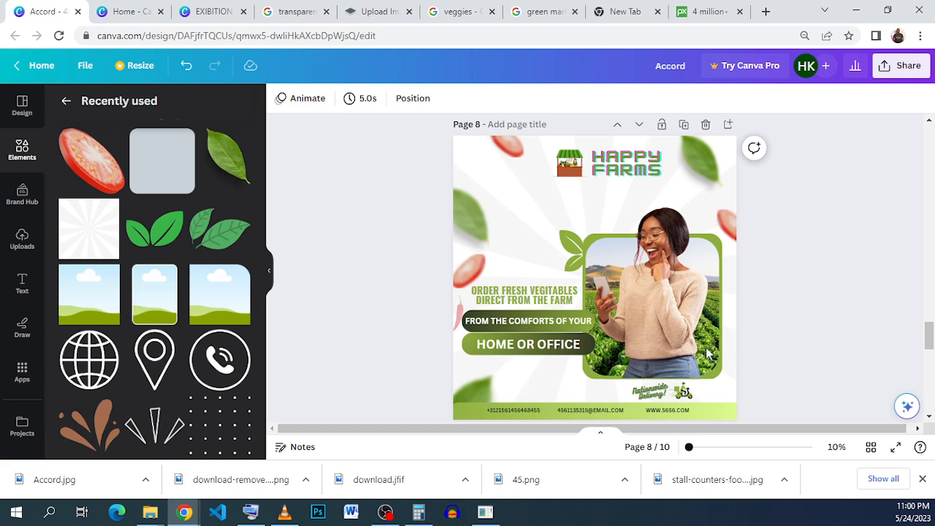
Switch between the Accord flyer design and the blank EXIBITION page to compare them.
{"action": "left_click", "coordinate": [226, 13]}
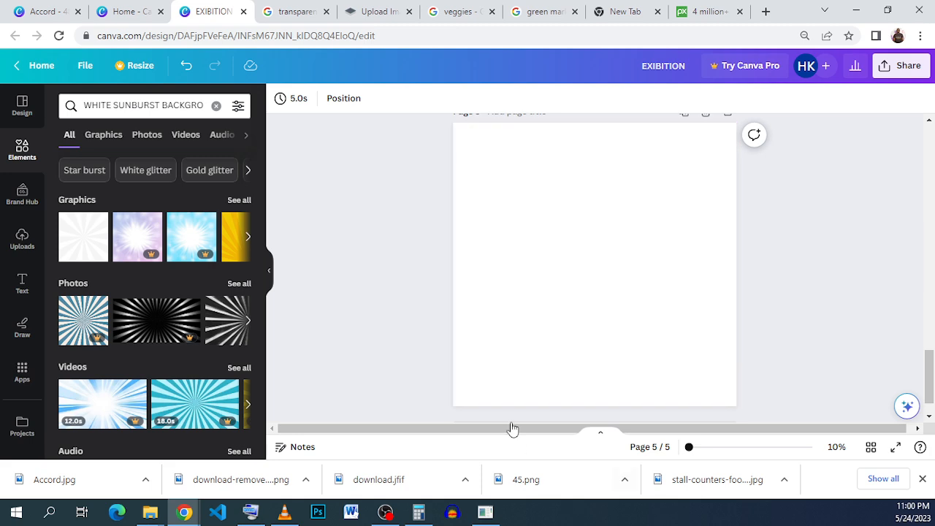
{"action": "left_click", "coordinate": [46, 8]}
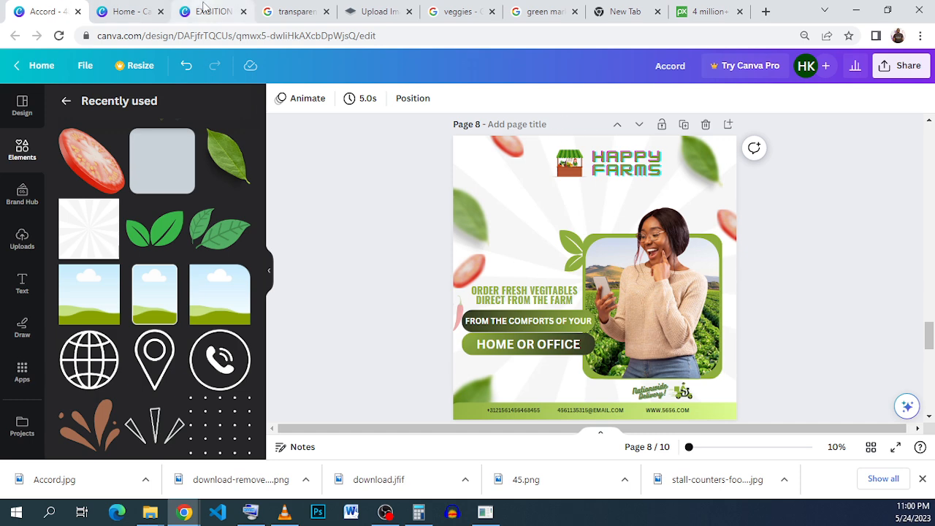
{"action": "left_click", "coordinate": [210, 11]}
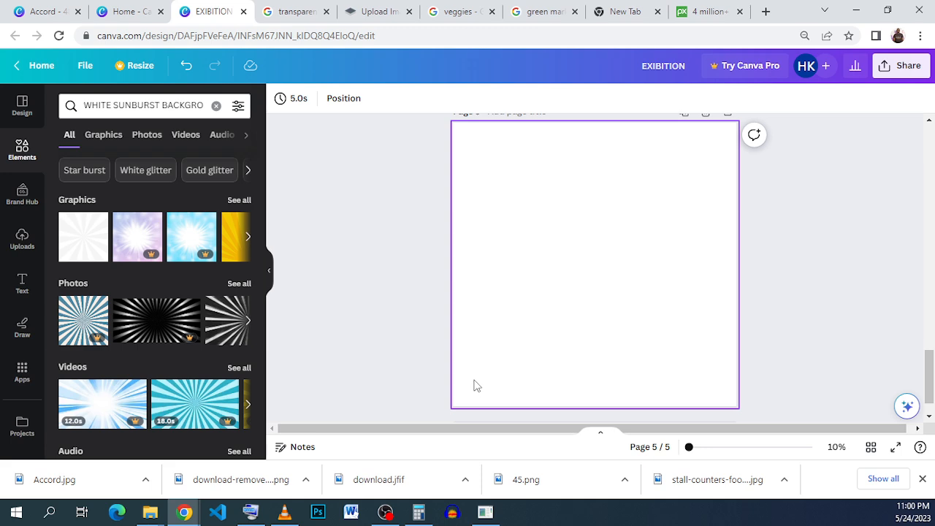
Add the white sunburst background graphic to page 5 and stretch it to fill the whole page.
{"action": "triple_click", "coordinate": [131, 106]}
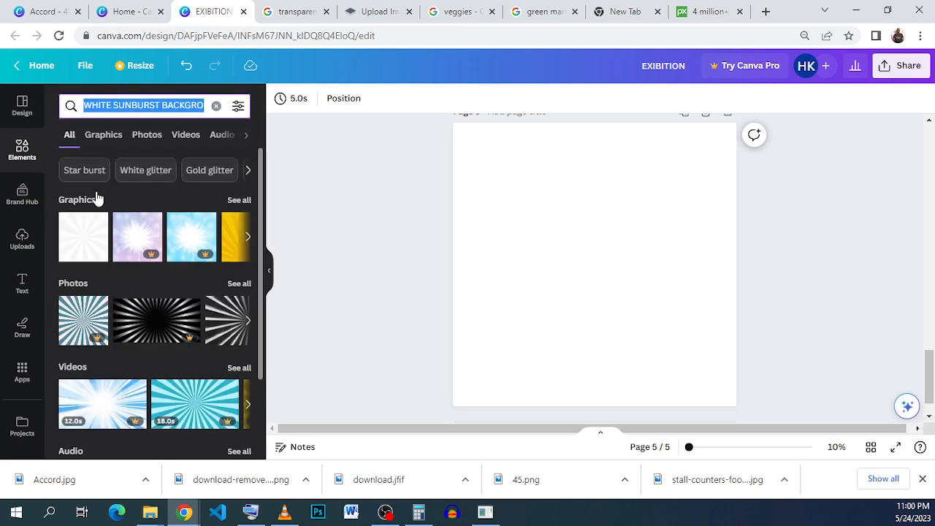
{"action": "left_click", "coordinate": [98, 222]}
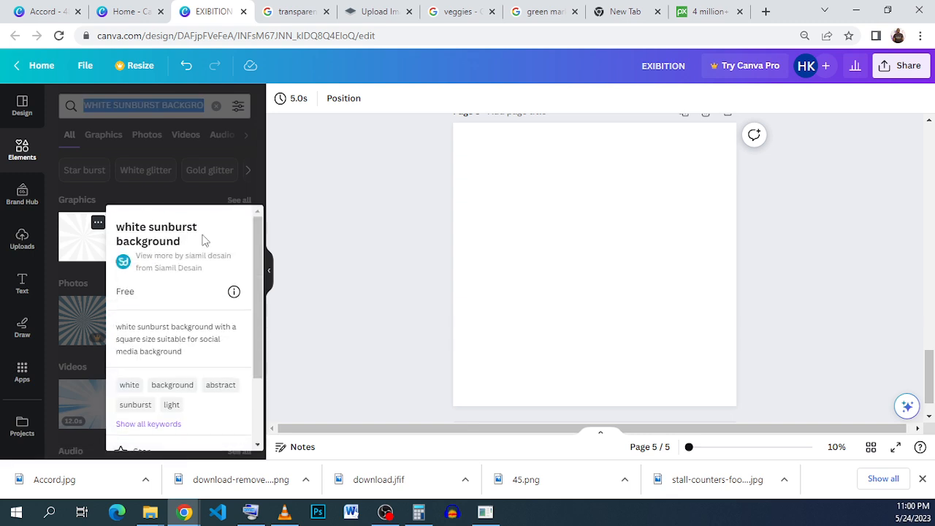
{"action": "left_click", "coordinate": [85, 252]}
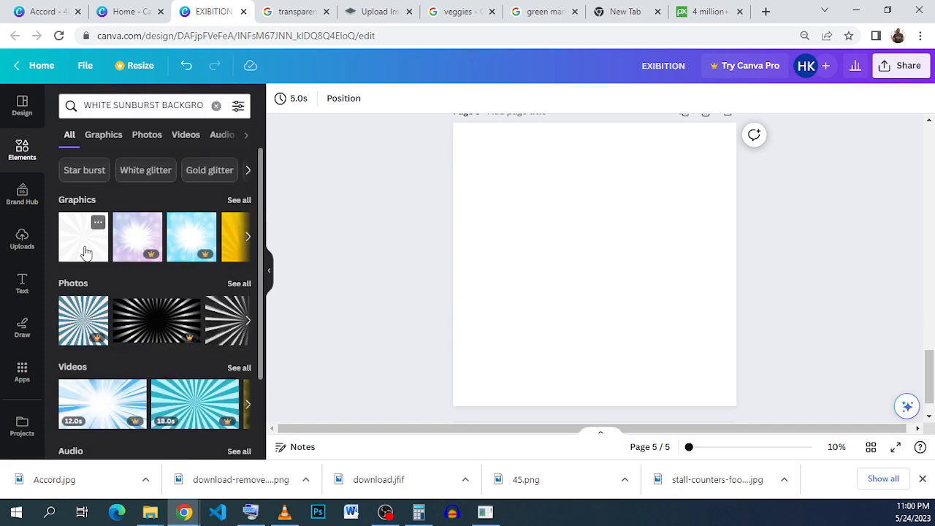
{"action": "left_click", "coordinate": [85, 252]}
{"action": "left_click_drag", "start_coordinate": [553, 286], "coordinate": [524, 250]}
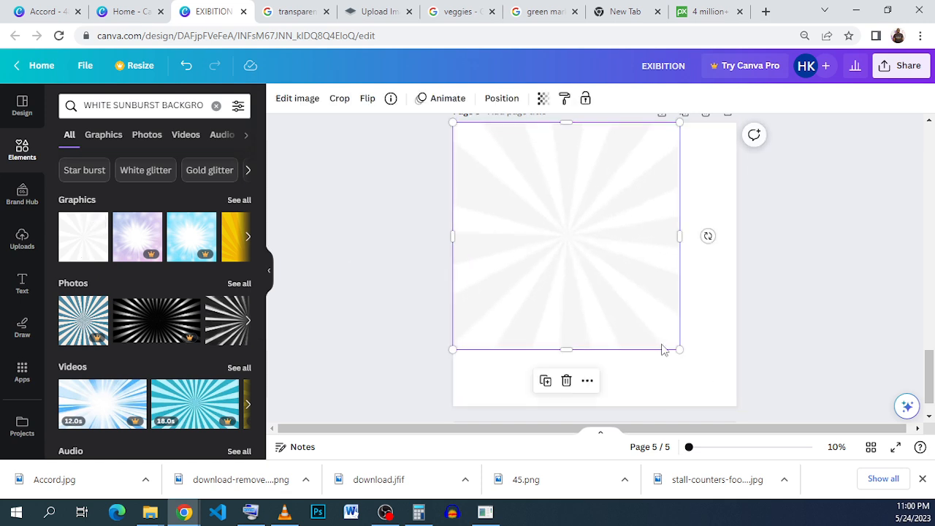
{"action": "left_click_drag", "start_coordinate": [679, 349], "coordinate": [735, 405]}
{"action": "left_click", "coordinate": [798, 312]}
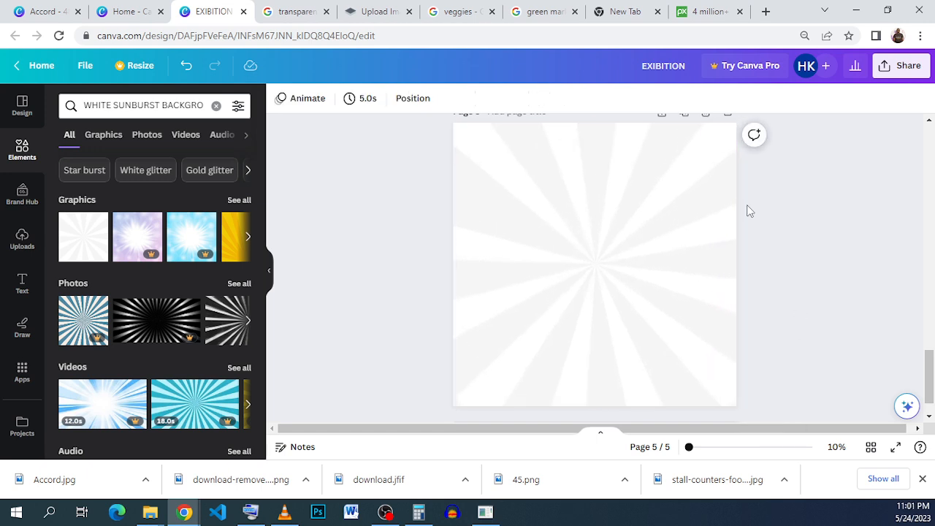
Search elements for frame, add the rounded-corner square frame, and move it toward the page's lower right.
{"action": "left_click", "coordinate": [215, 106]}
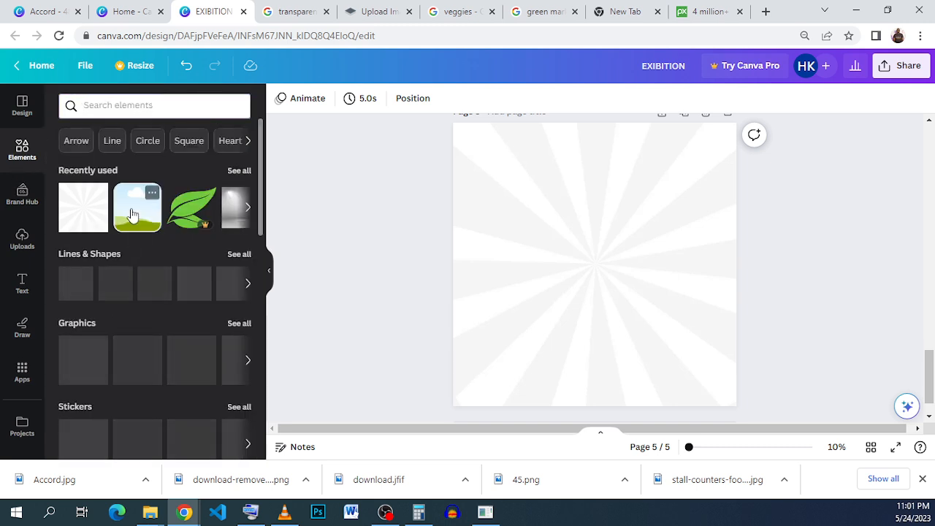
{"action": "left_click", "coordinate": [152, 194]}
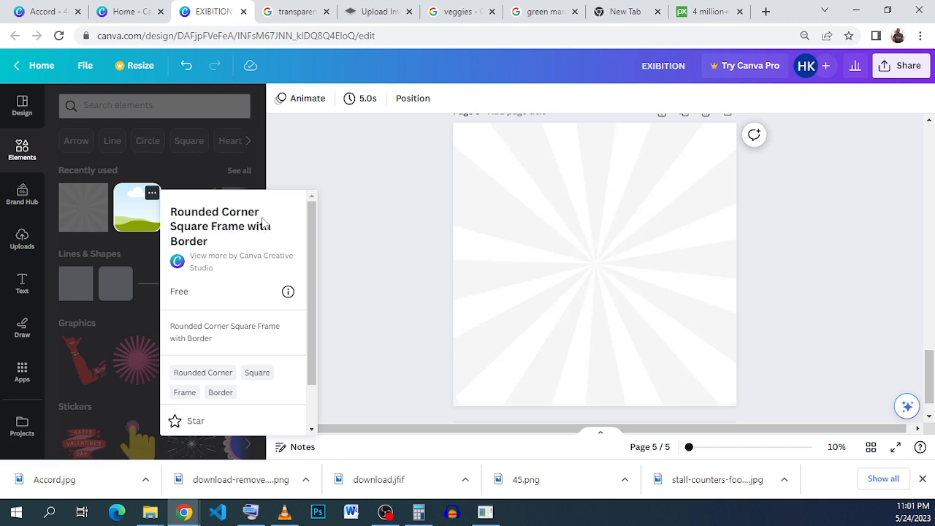
{"action": "left_click", "coordinate": [171, 124]}
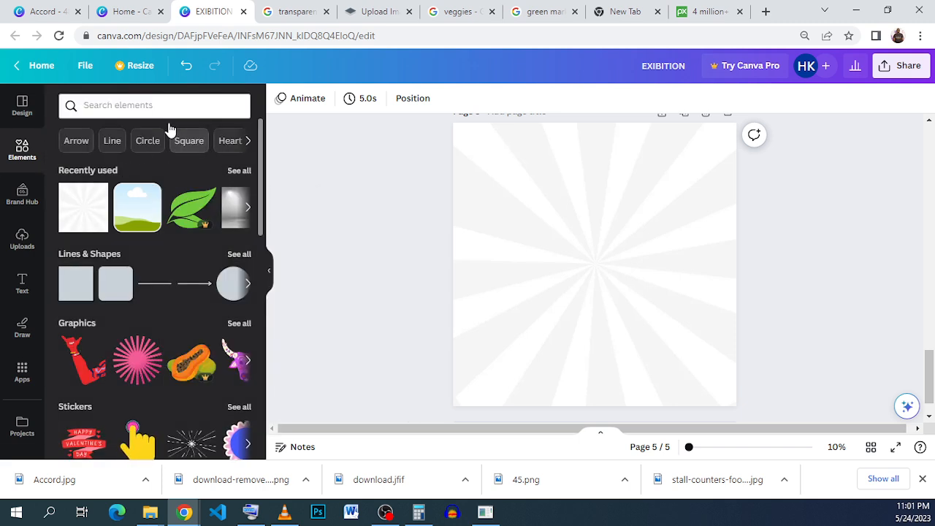
{"action": "left_click", "coordinate": [167, 109]}
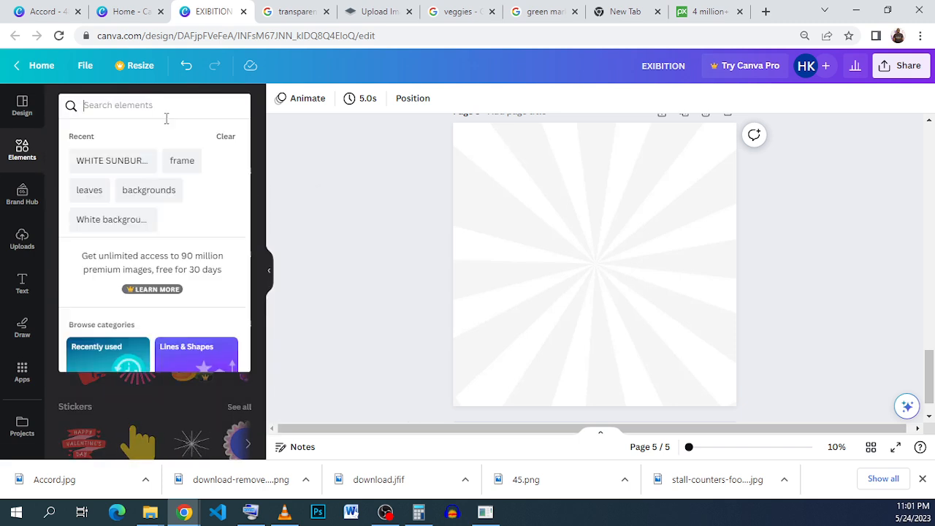
{"action": "left_click", "coordinate": [195, 168]}
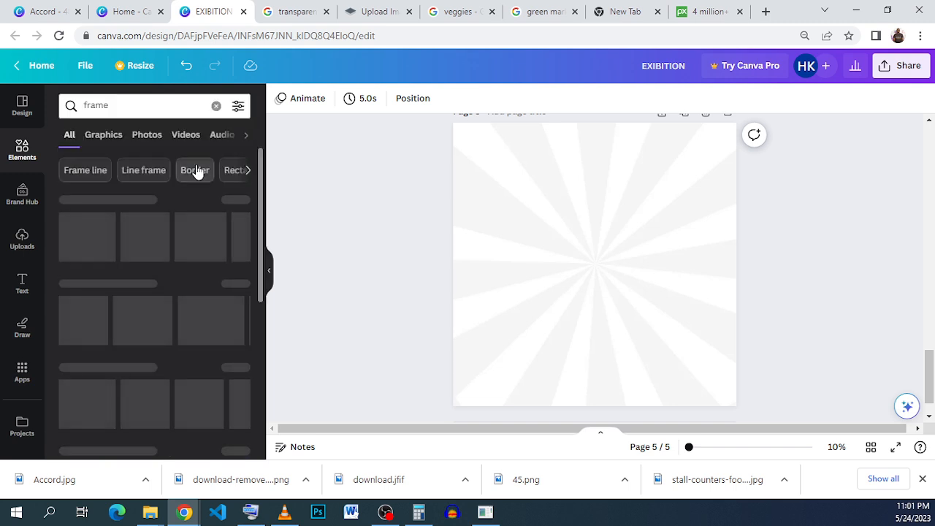
{"action": "left_click", "coordinate": [240, 200]}
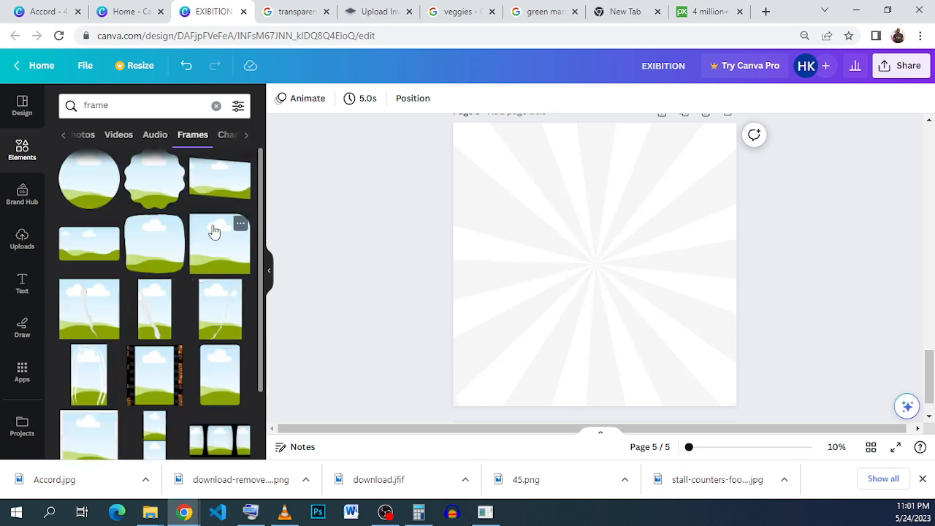
{"action": "scroll", "coordinate": [184, 247], "scroll_direction": "down", "scroll_amount": 4}
{"action": "scroll", "coordinate": [184, 246], "scroll_direction": "down", "scroll_amount": 3}
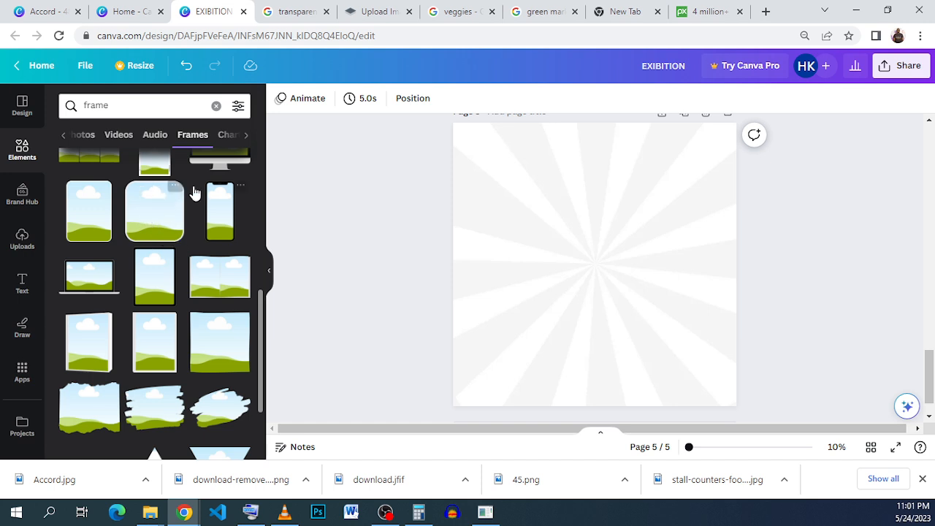
{"action": "left_click", "coordinate": [156, 227]}
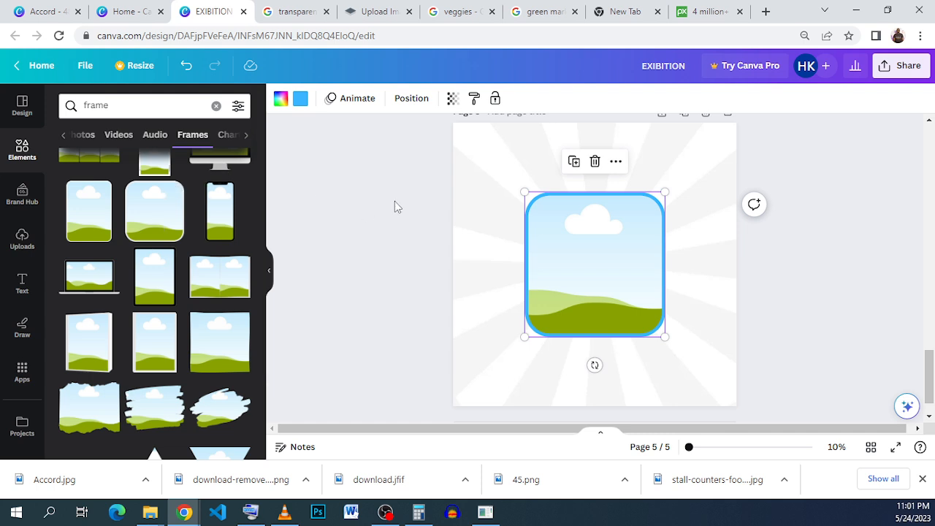
{"action": "left_click_drag", "start_coordinate": [564, 251], "coordinate": [622, 277]}
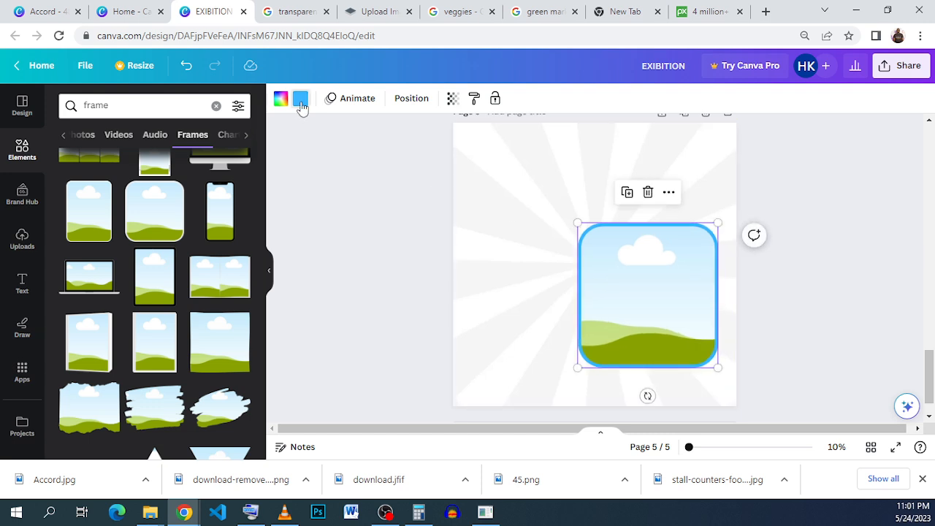
{"action": "left_click", "coordinate": [300, 98]}
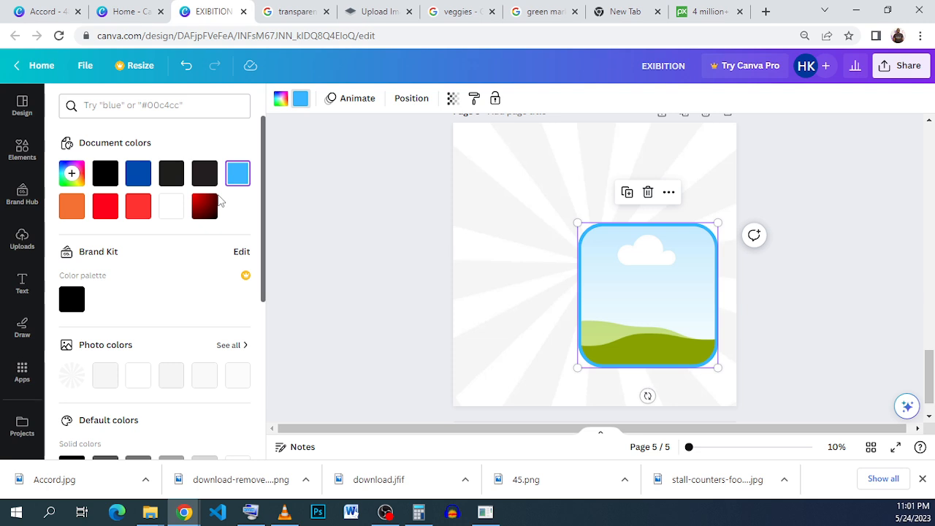
{"action": "left_click", "coordinate": [767, 182]}
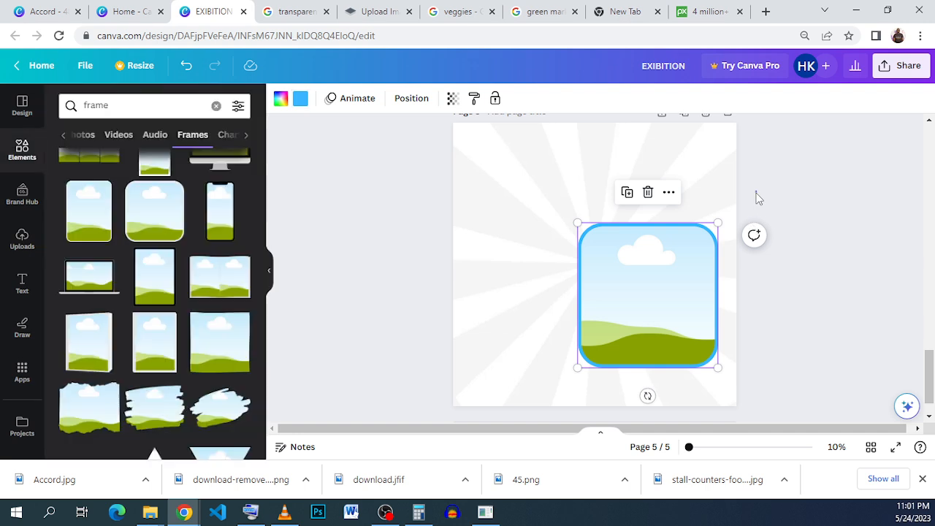
{"action": "left_click", "coordinate": [756, 193]}
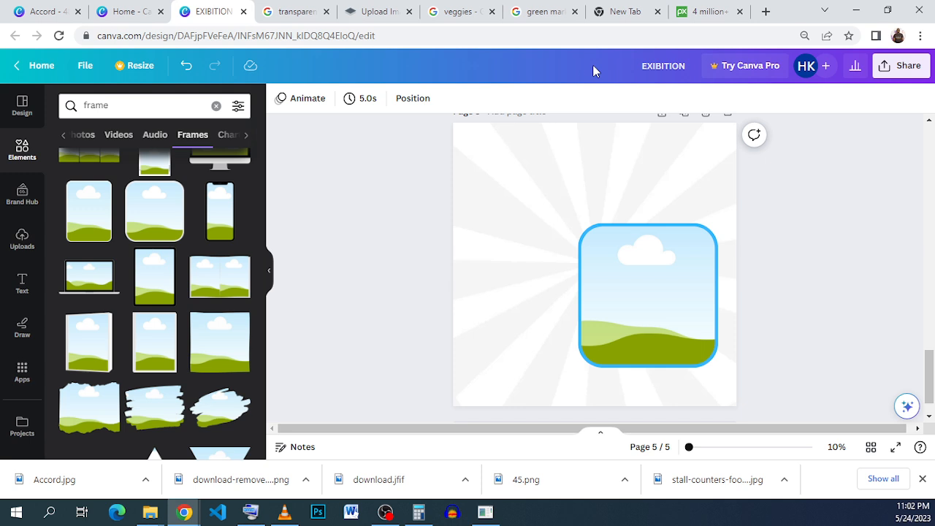
Place the uploaded farm-field photo into the rounded frame.
{"action": "left_click", "coordinate": [715, 16]}
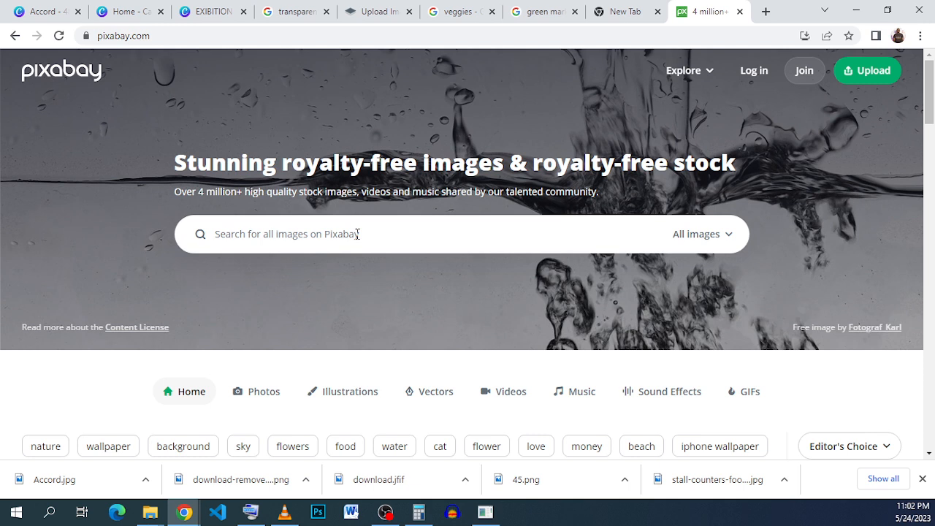
{"action": "left_click", "coordinate": [205, 15]}
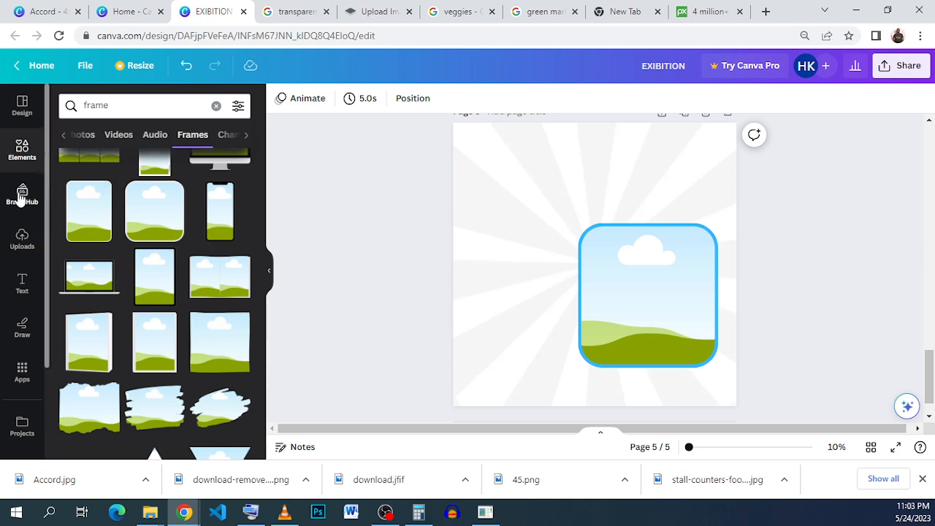
{"action": "left_click", "coordinate": [22, 241]}
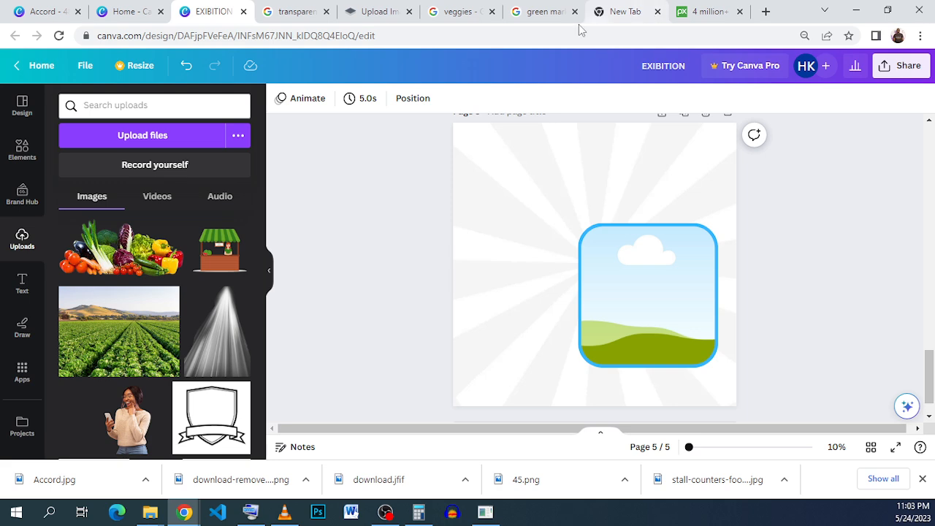
{"action": "left_click", "coordinate": [110, 335]}
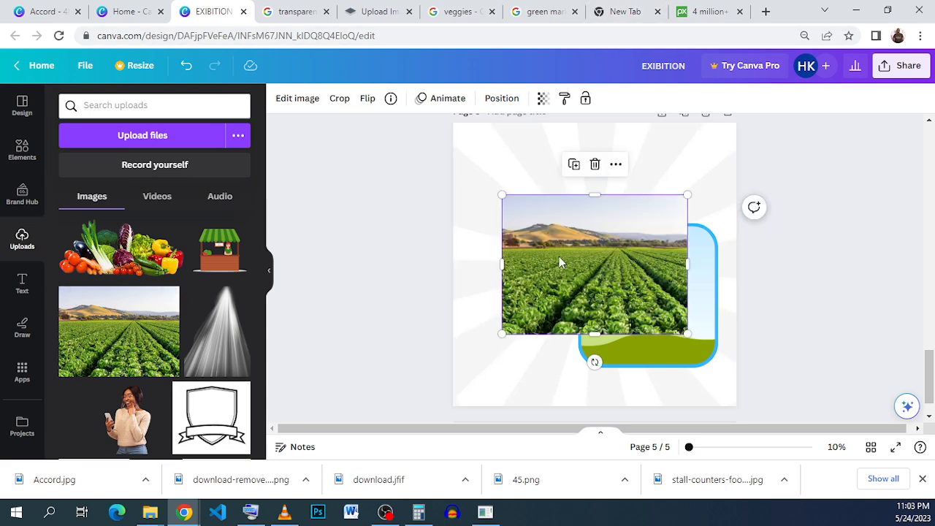
{"action": "left_click_drag", "start_coordinate": [559, 256], "coordinate": [637, 294]}
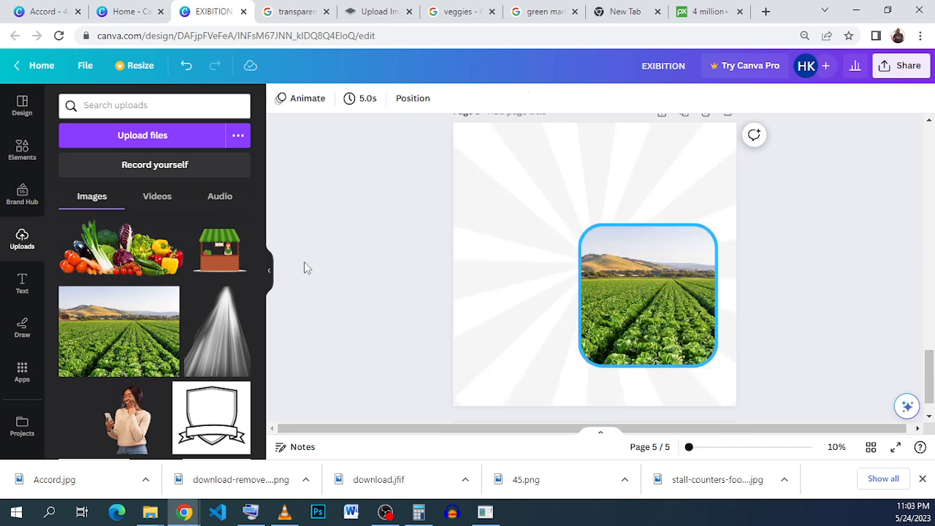
Change the frame's border colour to the green #8FAF3F taken from the photo colours.
{"action": "left_click", "coordinate": [621, 222]}
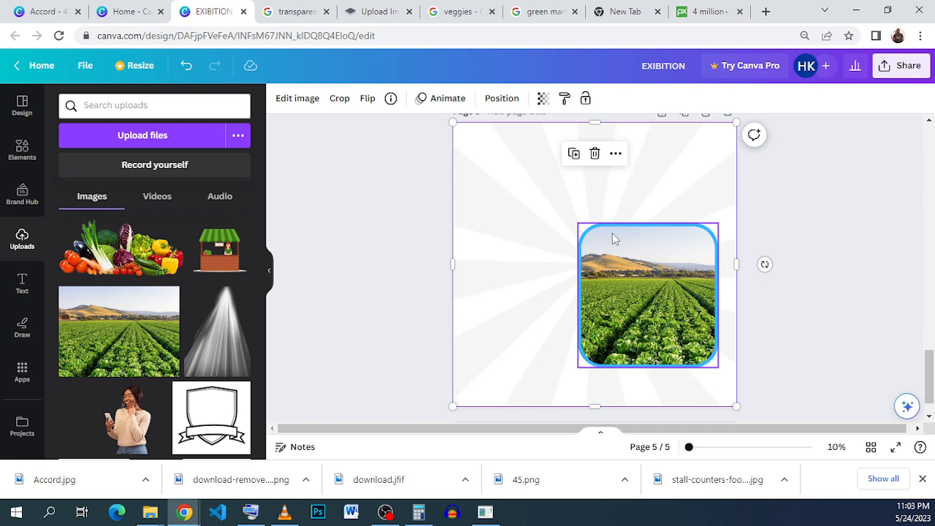
{"action": "left_click", "coordinate": [612, 233]}
{"action": "left_click", "coordinate": [301, 98]}
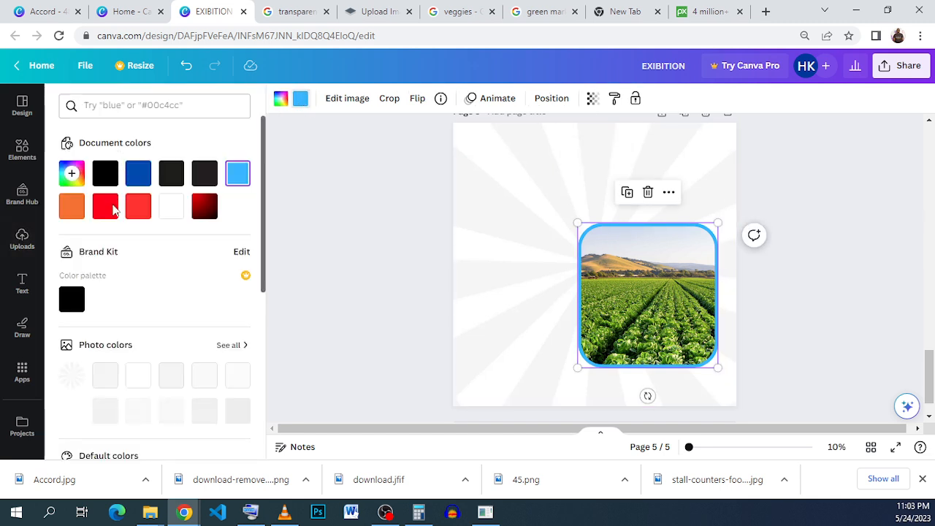
{"action": "scroll", "coordinate": [171, 334], "scroll_direction": "down", "scroll_amount": 2}
{"action": "left_click", "coordinate": [147, 351]}
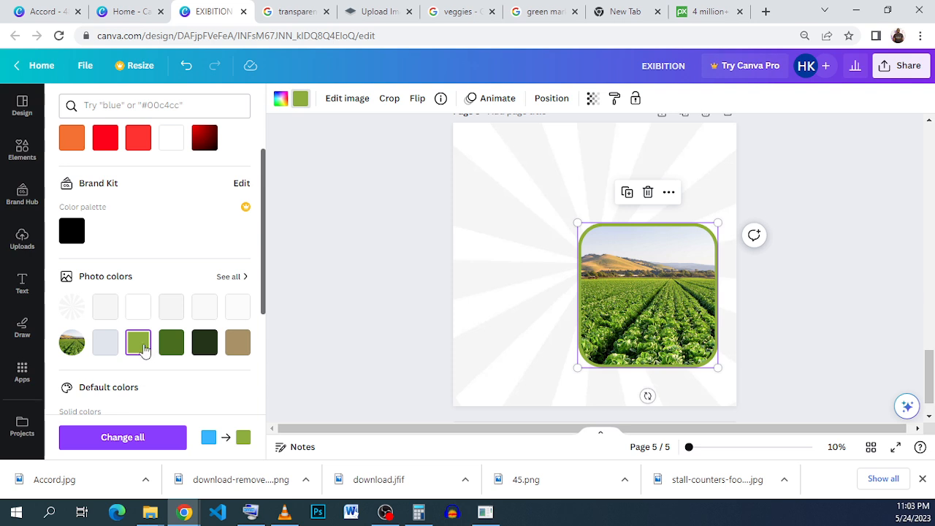
{"action": "scroll", "coordinate": [141, 349], "scroll_direction": "up", "scroll_amount": 2}
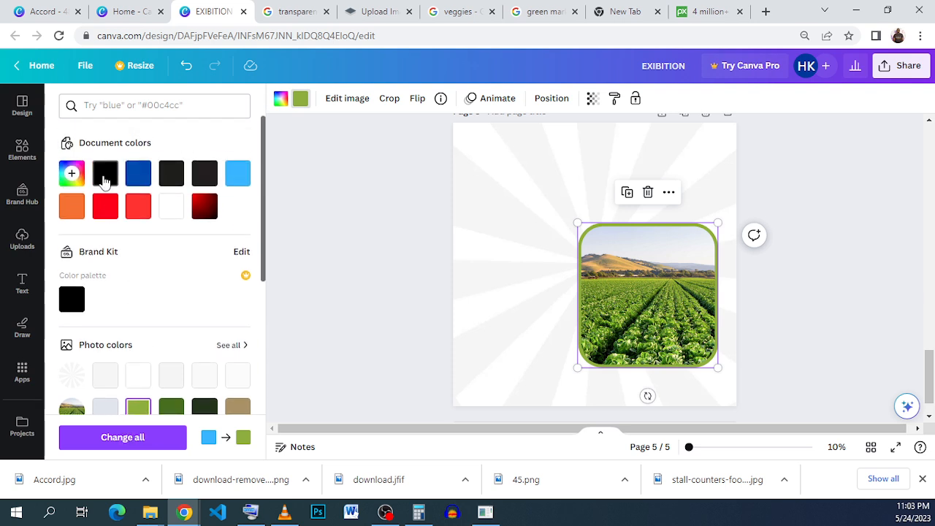
{"action": "left_click", "coordinate": [72, 173]}
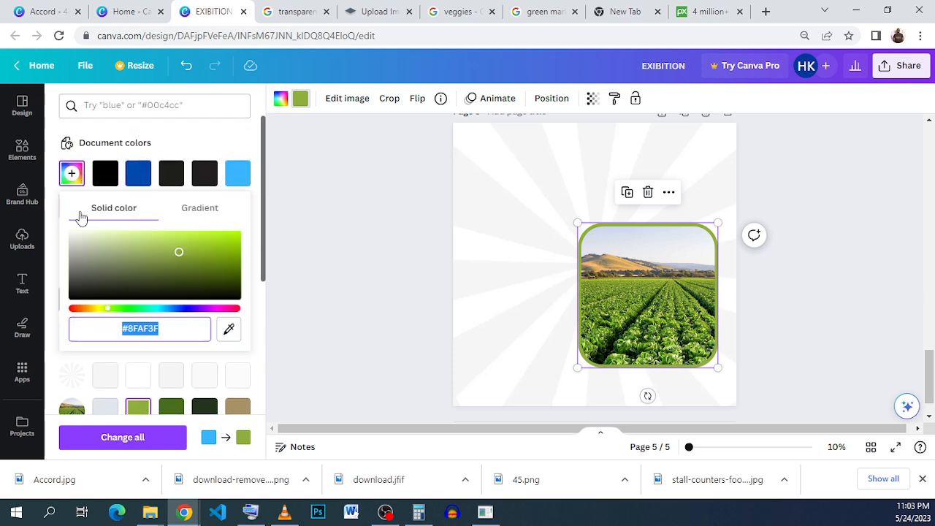
{"action": "left_click", "coordinate": [144, 338]}
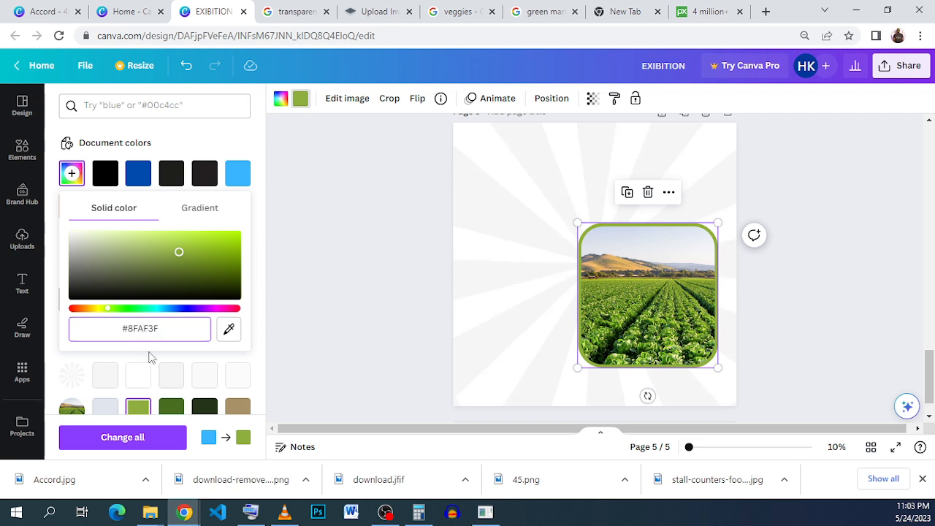
{"action": "left_click", "coordinate": [749, 307]}
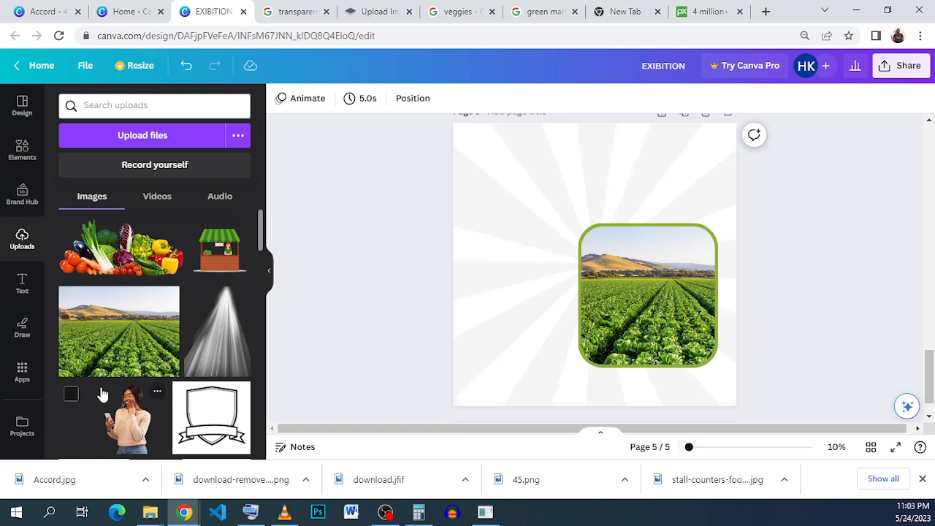
Browse the uploaded images, then switch to the Google image search for a transparent black woman holding a phone.
{"action": "scroll", "coordinate": [128, 350], "scroll_direction": "down", "scroll_amount": 1}
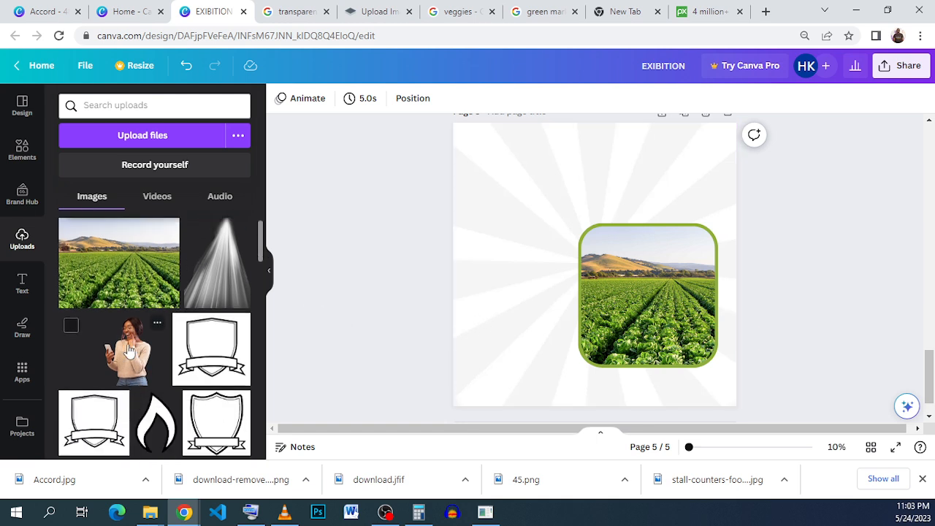
{"action": "scroll", "coordinate": [129, 351], "scroll_direction": "up", "scroll_amount": 1}
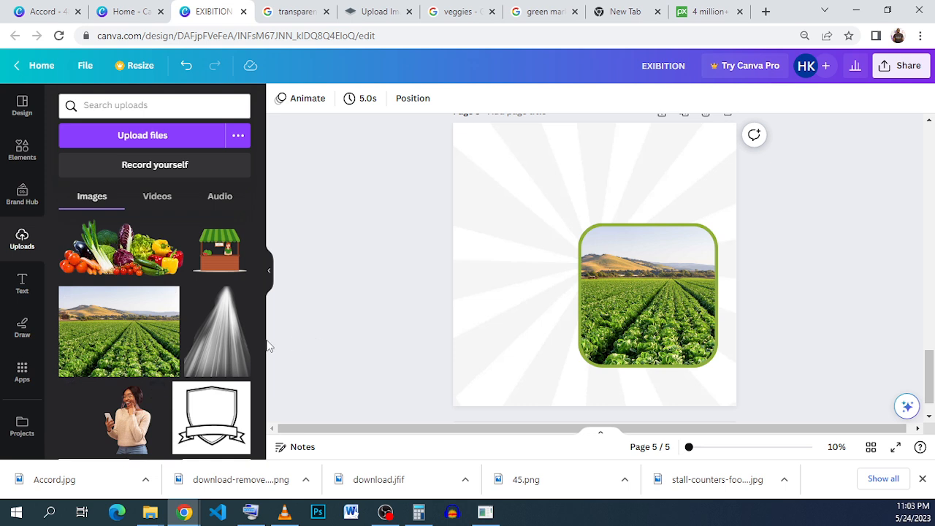
{"action": "left_click", "coordinate": [298, 13]}
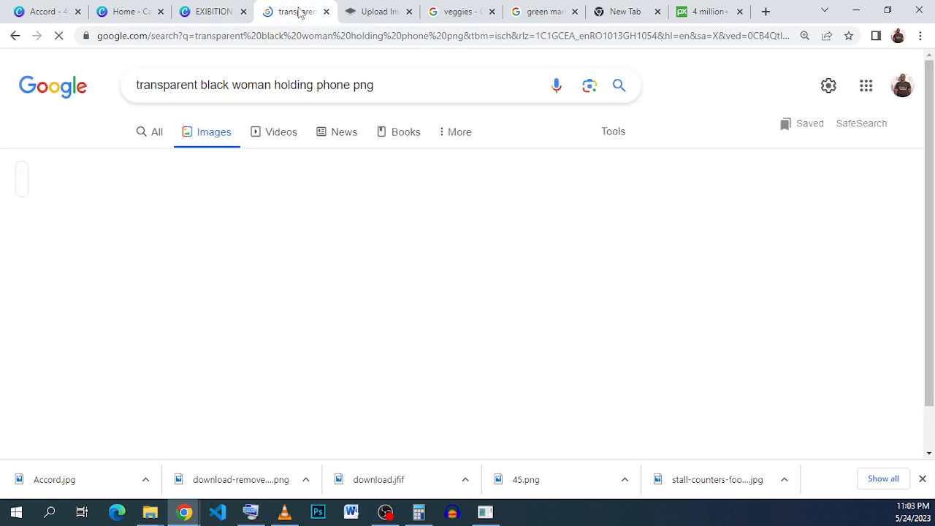
Browse the Google image results for a woman holding a phone and the remove.bg page, then return to the EXIBITION design.
{"action": "left_click", "coordinate": [391, 22]}
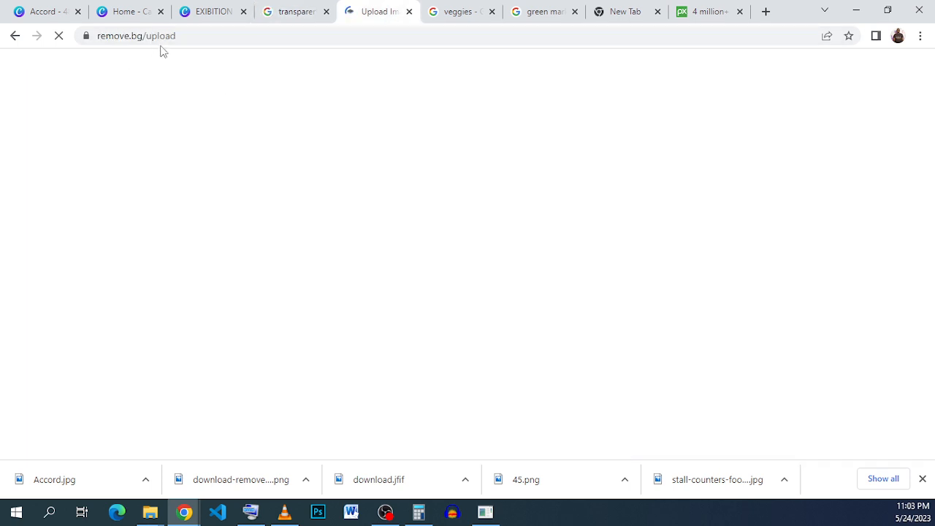
{"action": "left_click", "coordinate": [297, 16]}
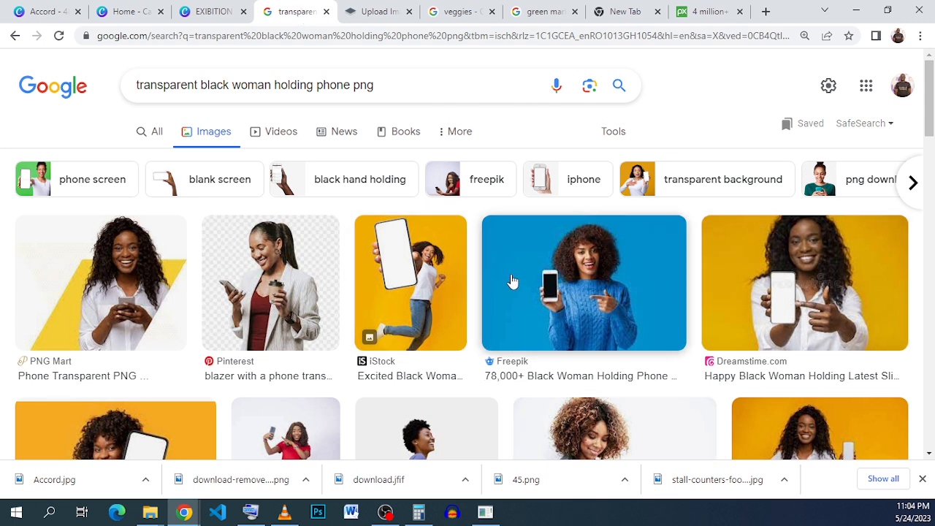
{"action": "left_click", "coordinate": [563, 298]}
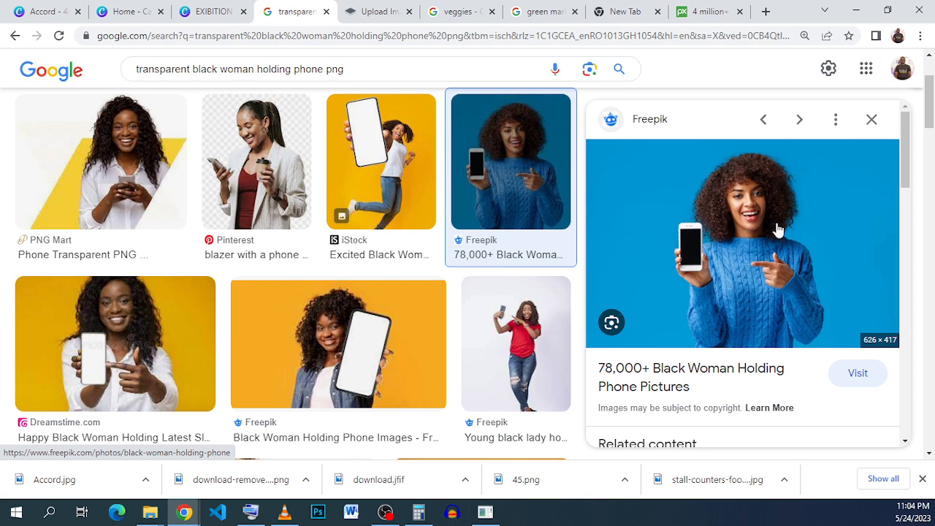
{"action": "right_click", "coordinate": [710, 175]}
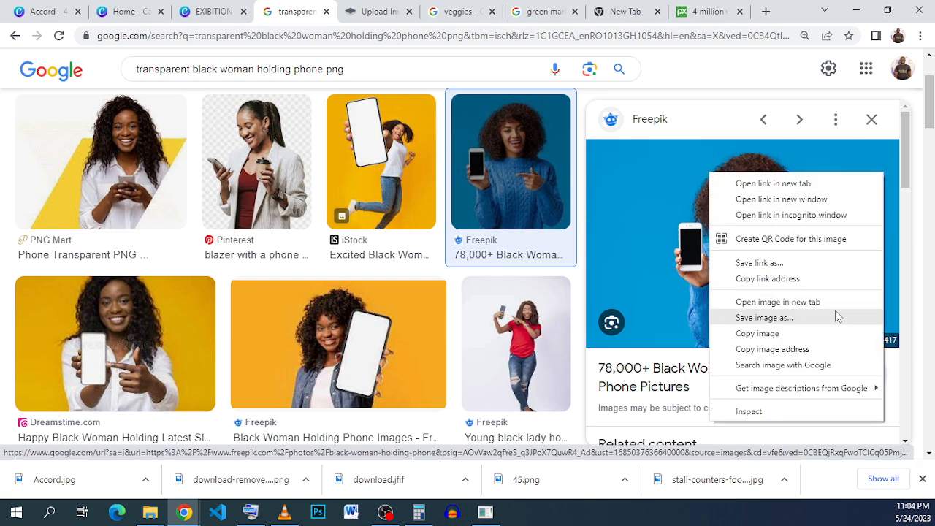
{"action": "left_click", "coordinate": [361, 16]}
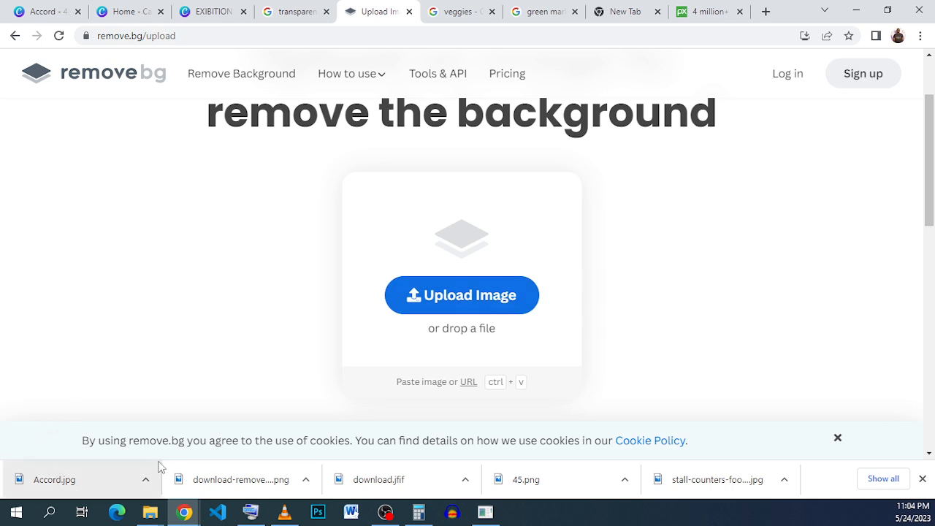
{"action": "left_click", "coordinate": [922, 476]}
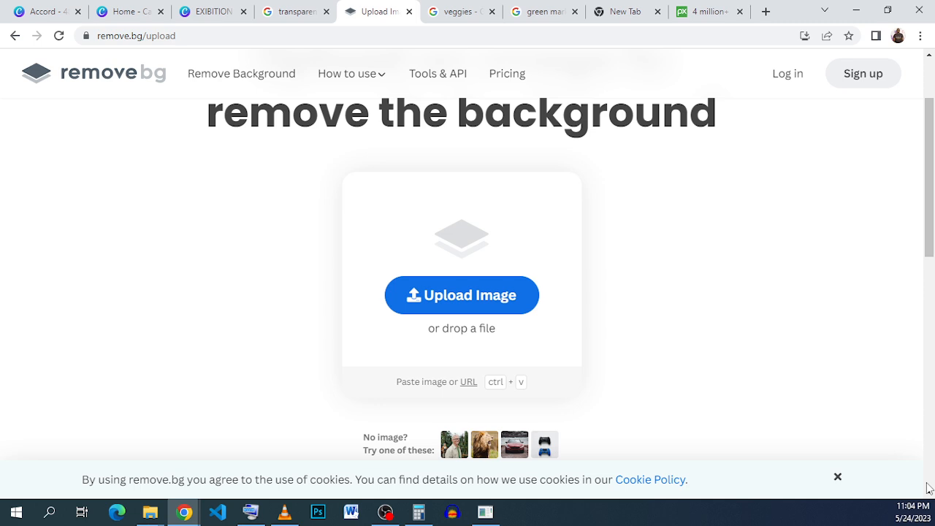
{"action": "left_click", "coordinate": [182, 13]}
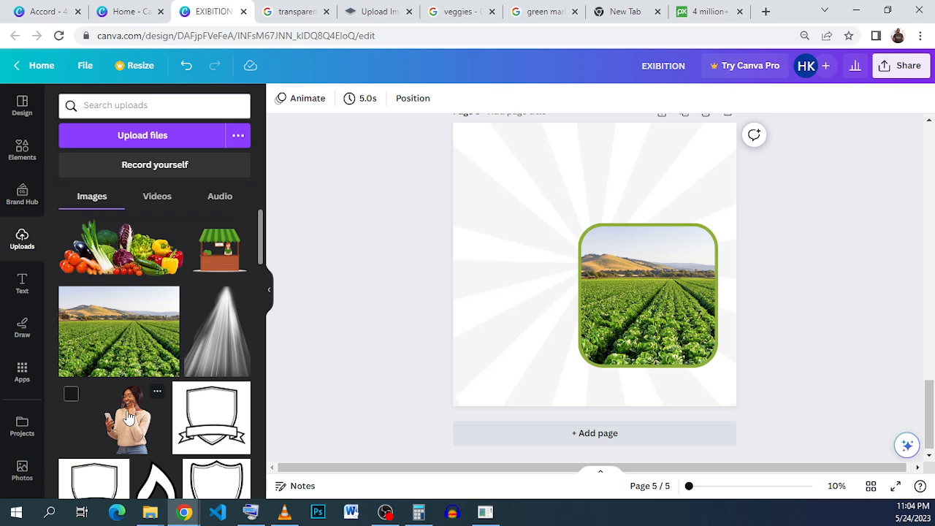
Add the uploaded woman-holding-phone image, place it over the framed farm photo, and trim its left side to the frame.
{"action": "left_click", "coordinate": [128, 417]}
{"action": "left_click_drag", "start_coordinate": [660, 282], "coordinate": [649, 282]}
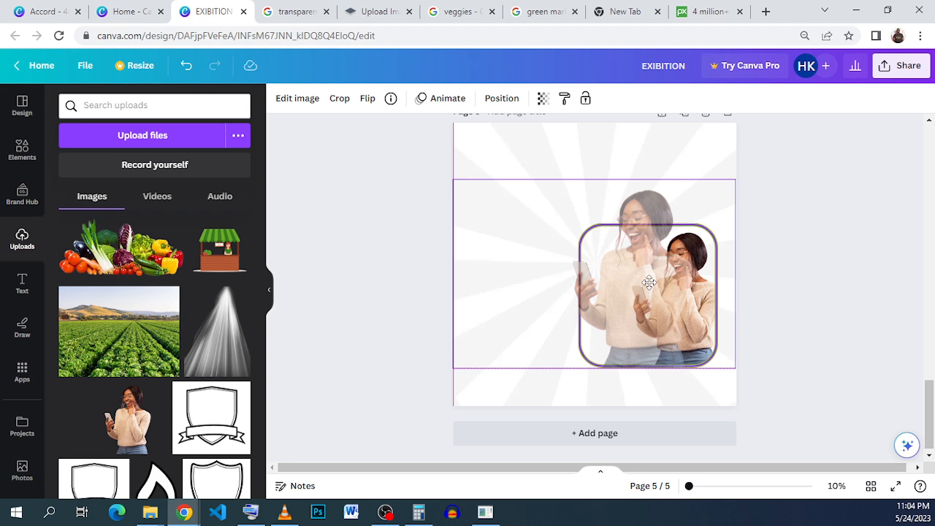
{"action": "left_click_drag", "start_coordinate": [649, 282], "coordinate": [664, 277]}
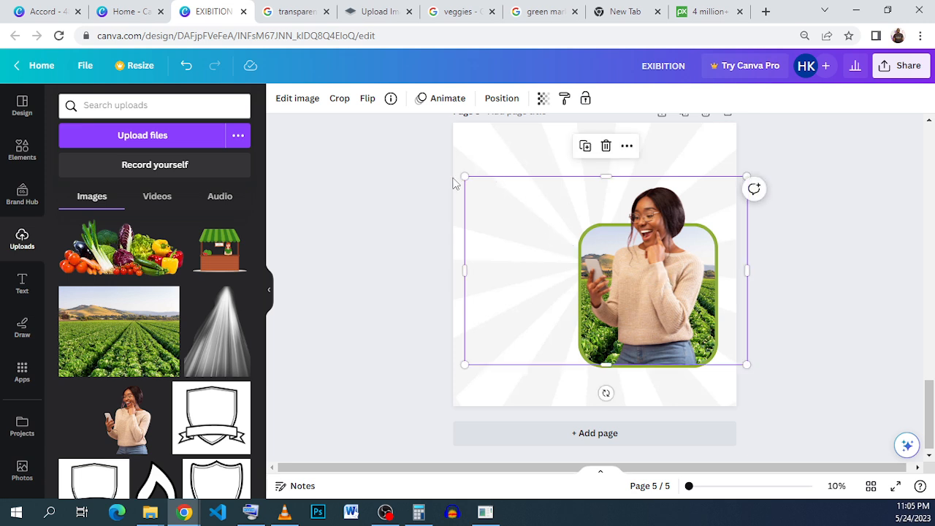
{"action": "left_click_drag", "start_coordinate": [465, 175], "coordinate": [475, 183]}
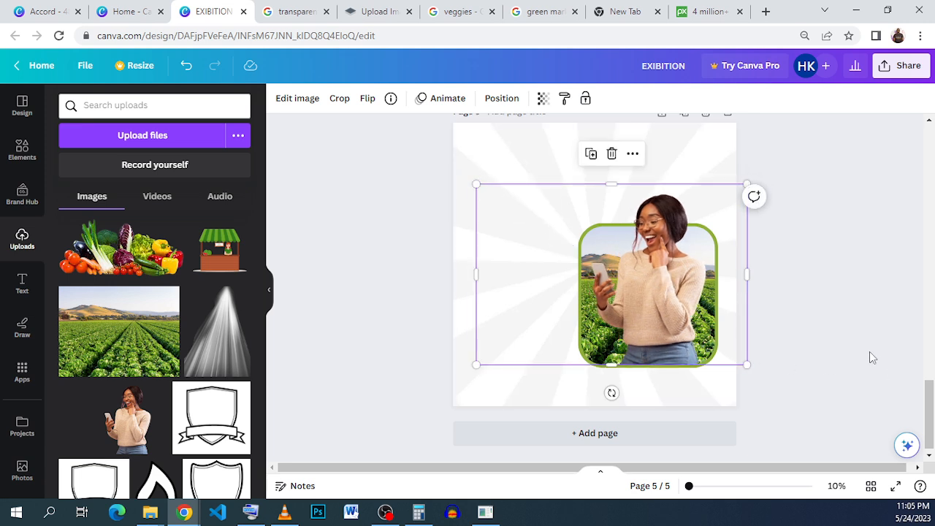
{"action": "left_click_drag", "start_coordinate": [477, 274], "coordinate": [570, 274]}
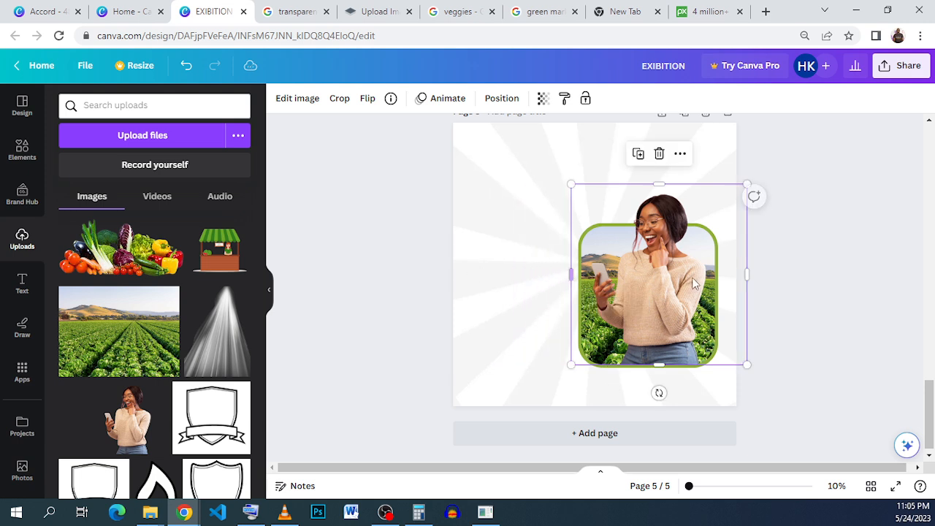
{"action": "left_click", "coordinate": [833, 315]}
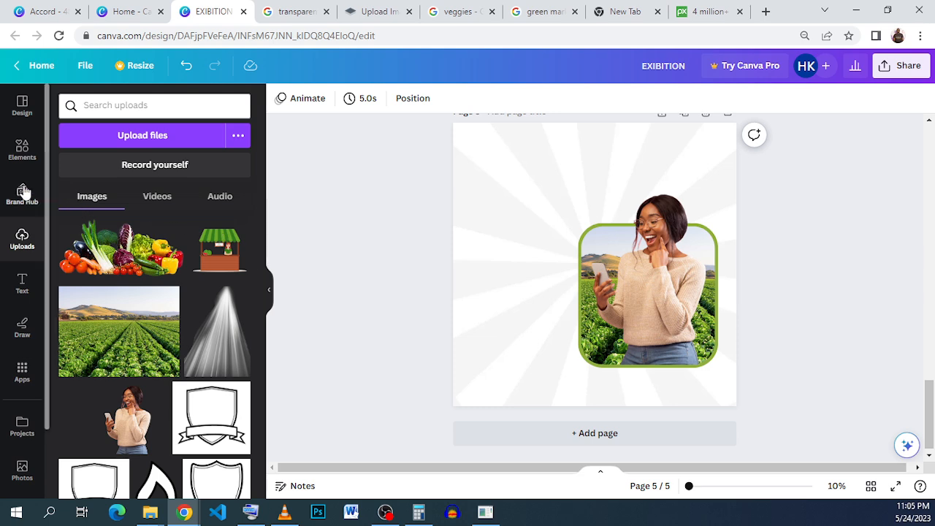
Add a rounded square shape over the framed photo, sized to cover it, and fill it with the olive green document colour.
{"action": "left_click", "coordinate": [22, 149]}
{"action": "left_click", "coordinate": [21, 154]}
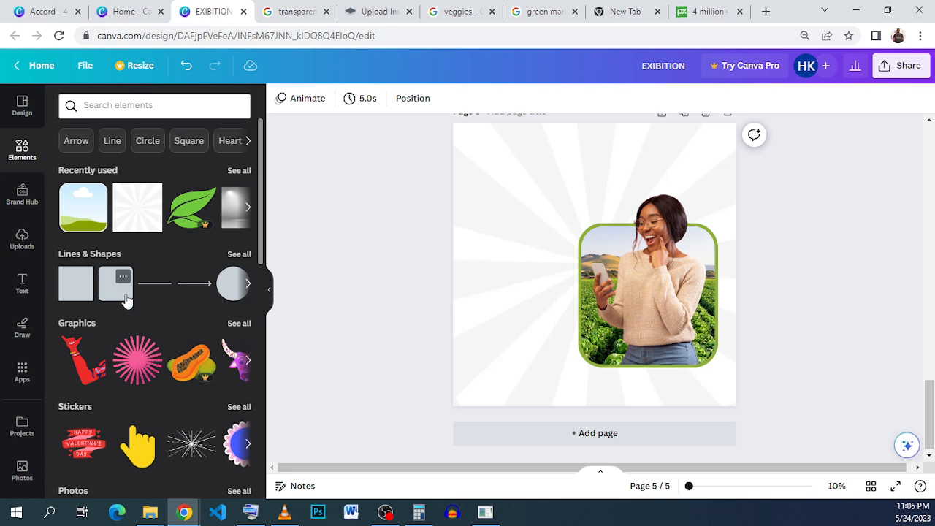
{"action": "left_click", "coordinate": [118, 302]}
{"action": "left_click_drag", "start_coordinate": [607, 290], "coordinate": [616, 270]}
{"action": "left_click_drag", "start_coordinate": [657, 302], "coordinate": [713, 367]}
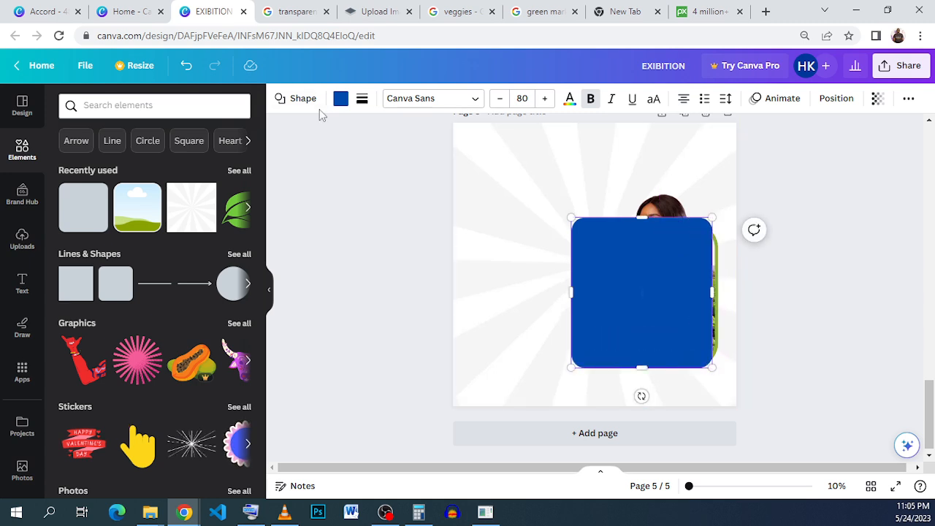
{"action": "left_click", "coordinate": [340, 100]}
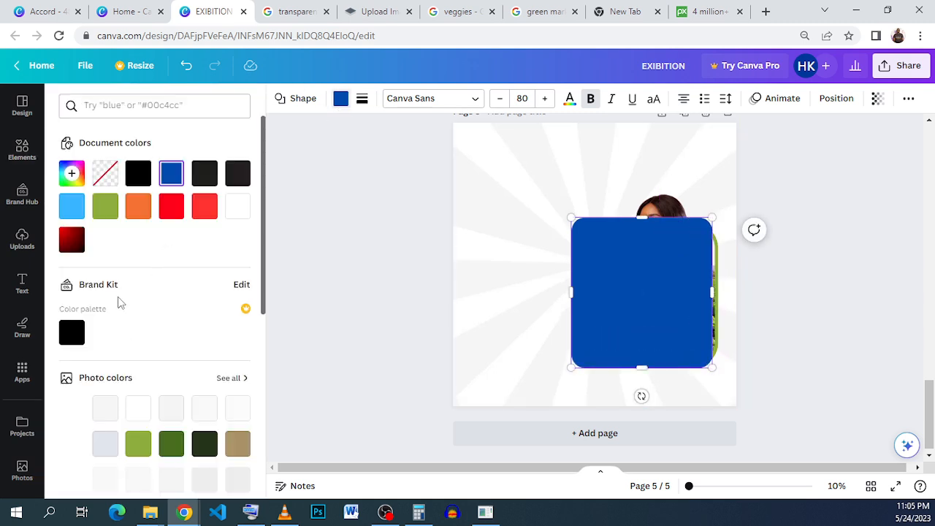
{"action": "left_click", "coordinate": [103, 208]}
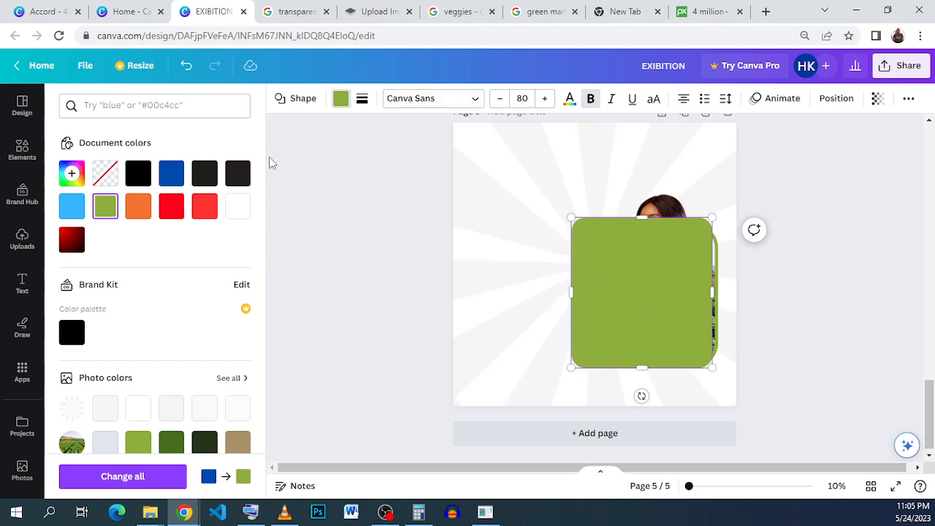
Send the green rounded square backward behind the woman image.
{"action": "left_click", "coordinate": [833, 100]}
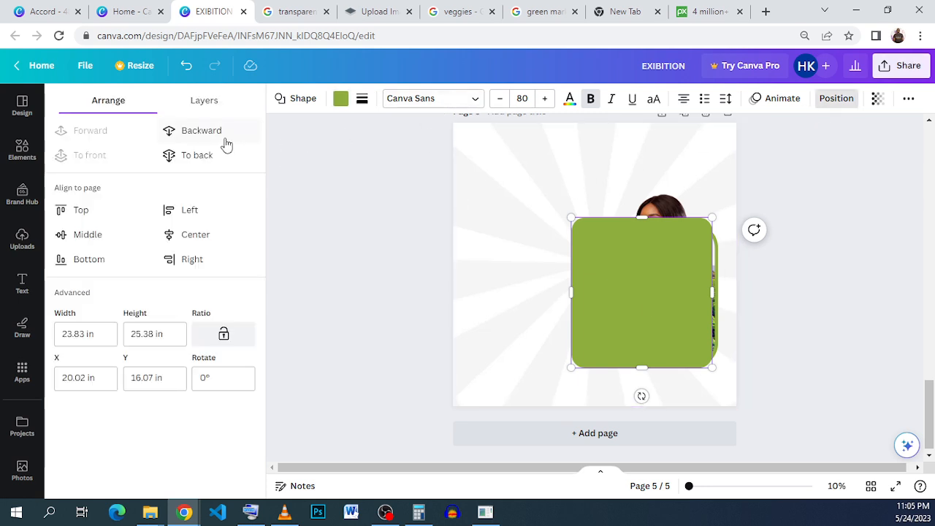
{"action": "left_click", "coordinate": [201, 132]}
{"action": "left_click", "coordinate": [225, 138]}
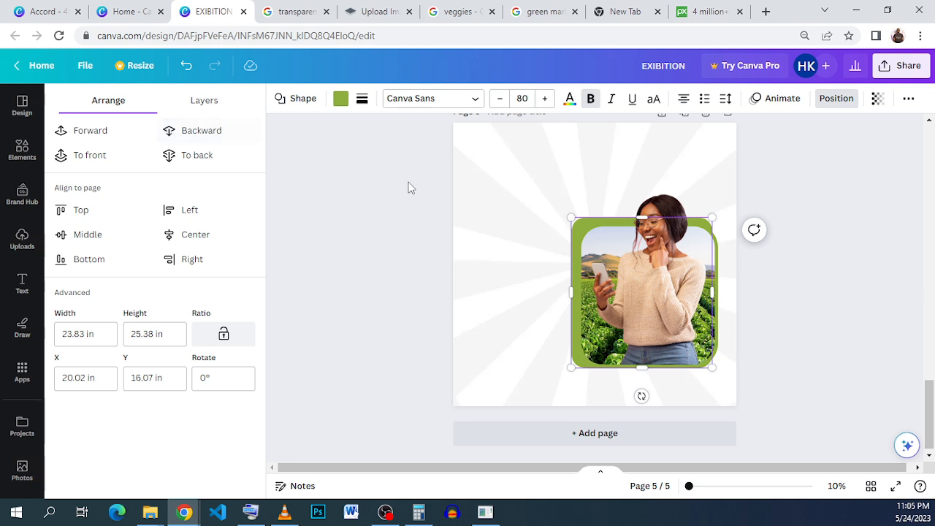
Adjust the green square's top and left edges so it sits behind the frame border.
{"action": "left_click_drag", "start_coordinate": [594, 231], "coordinate": [596, 227]}
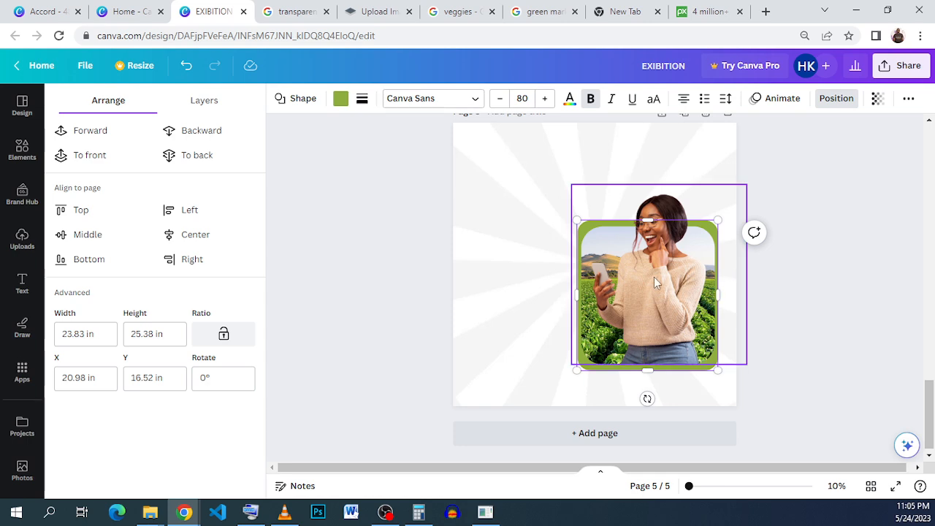
{"action": "scroll", "coordinate": [654, 277], "scroll_direction": "up", "scroll_amount": 3}
{"action": "left_click_drag", "start_coordinate": [635, 162], "coordinate": [635, 167]}
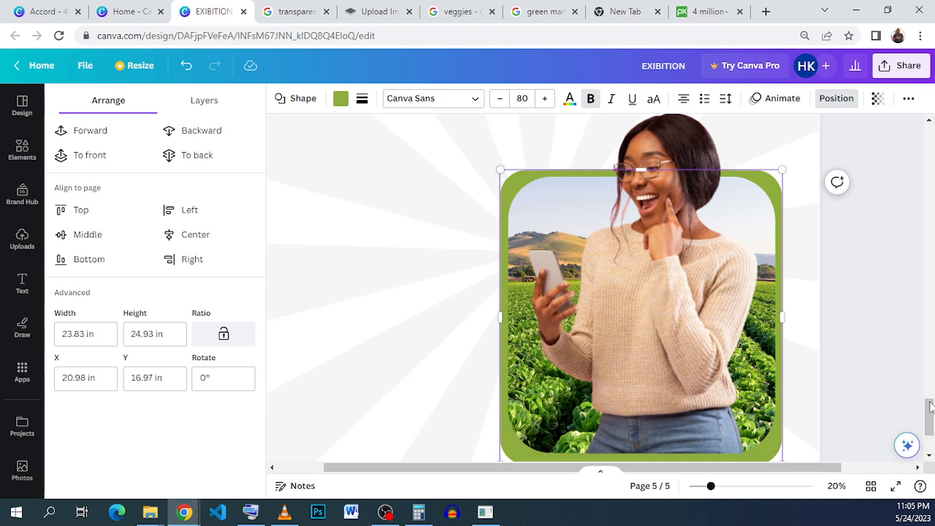
{"action": "mouse_move", "coordinate": [781, 317]}
{"action": "left_mouse_down"}
{"action": "mouse_move", "coordinate": [768, 316]}
{"action": "mouse_move", "coordinate": [781, 317]}
{"action": "left_mouse_up"}
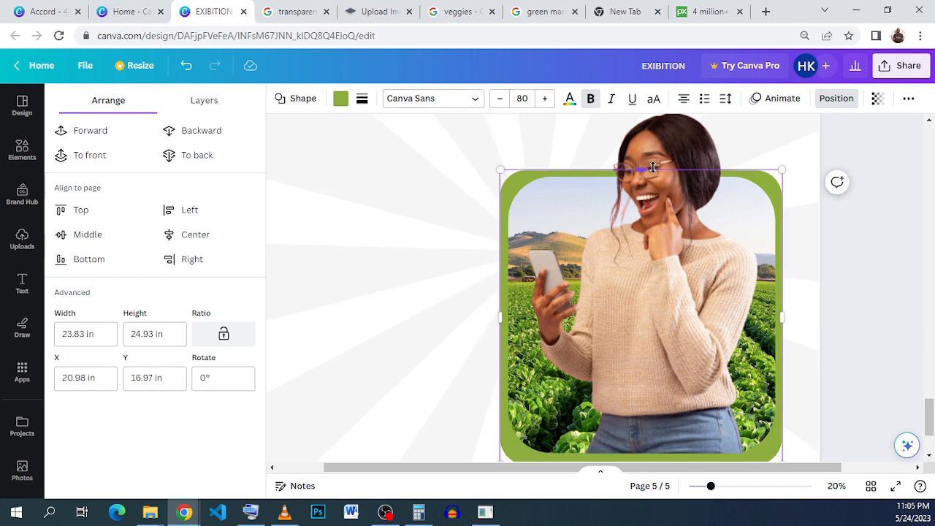
{"action": "left_click_drag", "start_coordinate": [654, 167], "coordinate": [653, 162]}
{"action": "scroll", "coordinate": [629, 223], "scroll_direction": "down", "scroll_amount": 2}
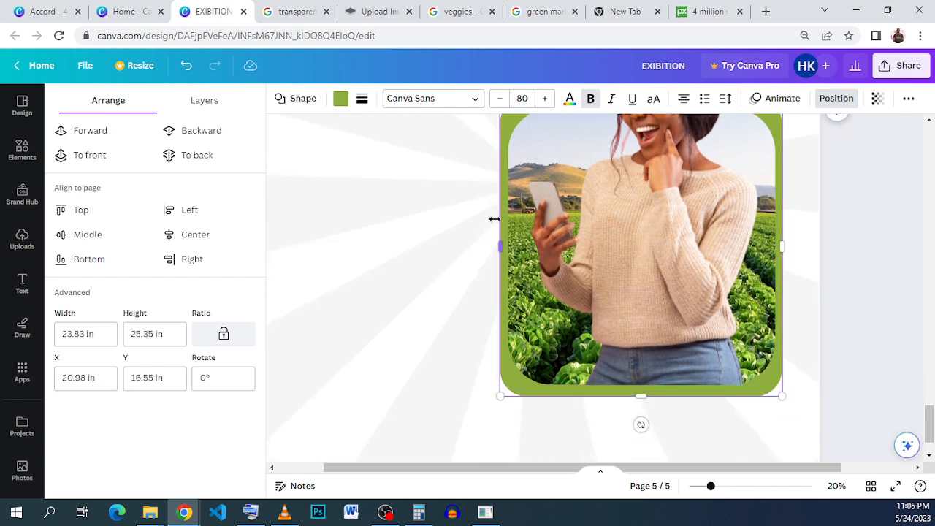
{"action": "left_click_drag", "start_coordinate": [497, 236], "coordinate": [500, 242]}
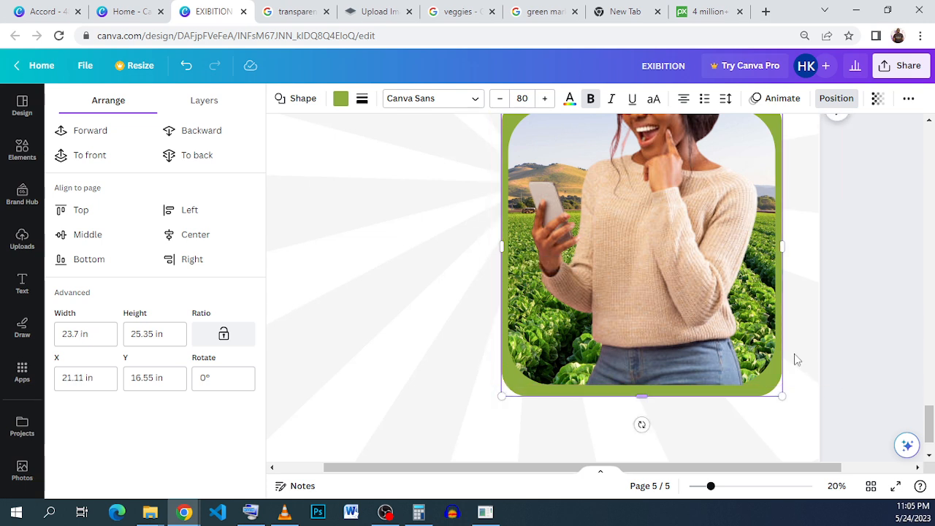
{"action": "left_click", "coordinate": [797, 344]}
Nudge the green square down slightly to line up with the frame's bottom.
{"action": "left_click", "coordinate": [622, 394]}
{"action": "left_click", "coordinate": [816, 357]}
{"action": "scroll", "coordinate": [643, 306], "scroll_direction": "down", "scroll_amount": 2}
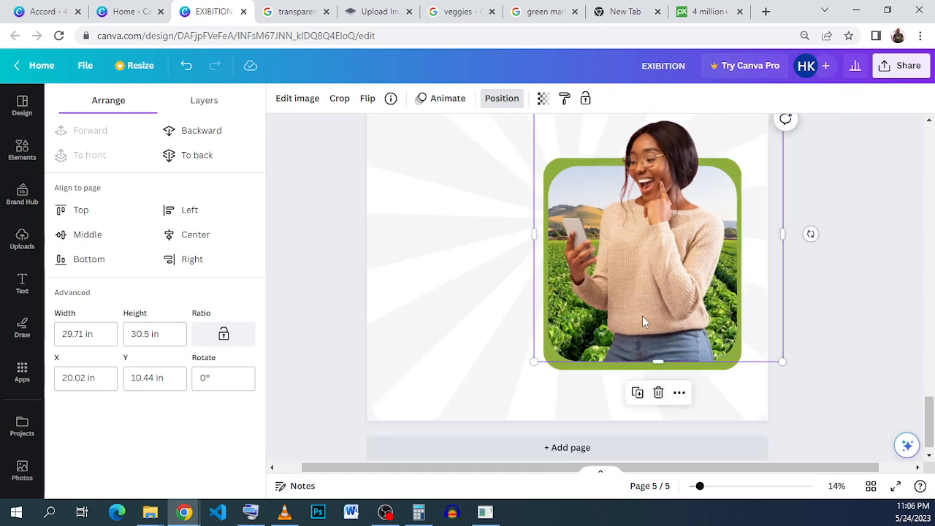
{"action": "left_click", "coordinate": [642, 369]}
{"action": "left_click_drag", "start_coordinate": [642, 369], "coordinate": [642, 370]}
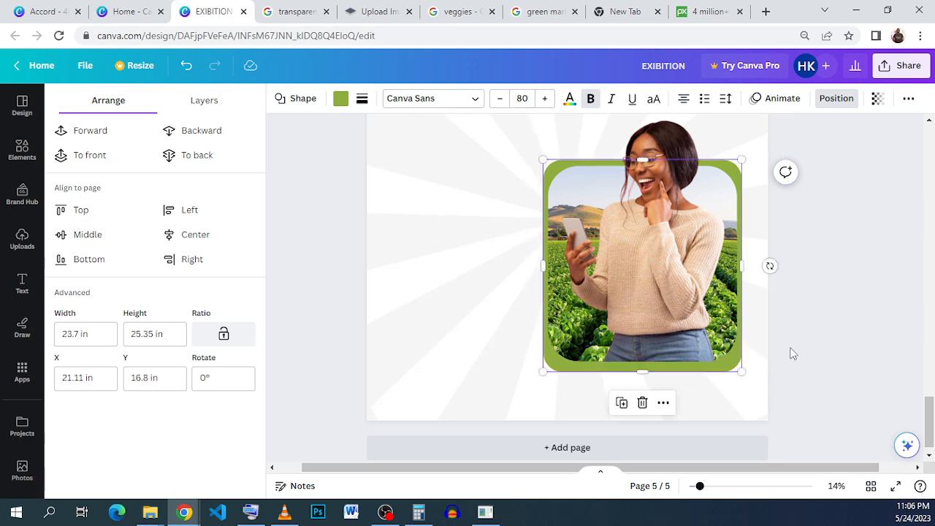
{"action": "left_click", "coordinate": [824, 372]}
{"action": "left_click", "coordinate": [793, 339]}
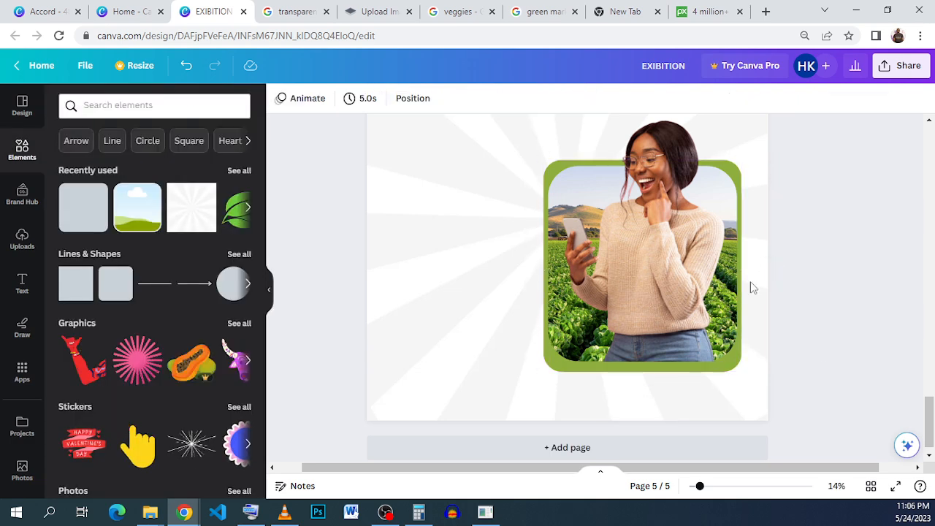
Add the green leaves illustration from recently used elements and recolour it olive green from the document colours.
{"action": "left_click", "coordinate": [44, 11]}
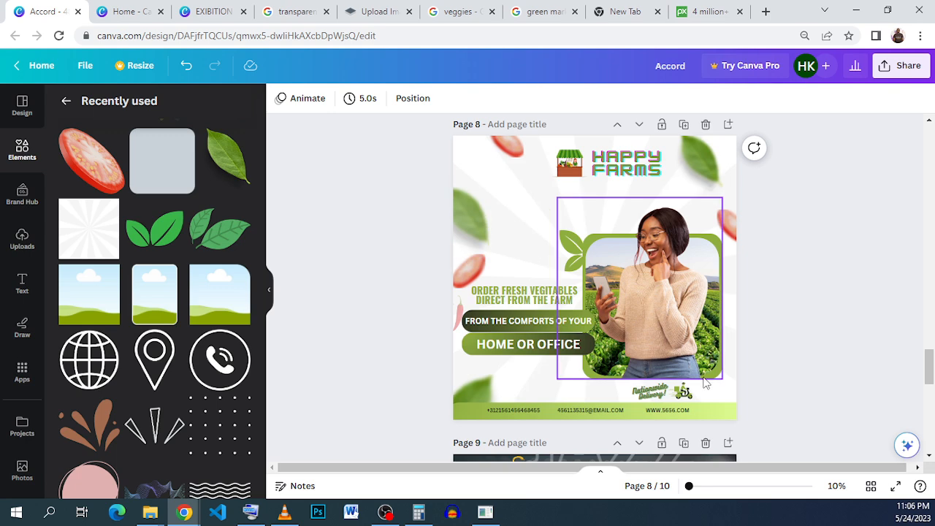
{"action": "left_click", "coordinate": [223, 11]}
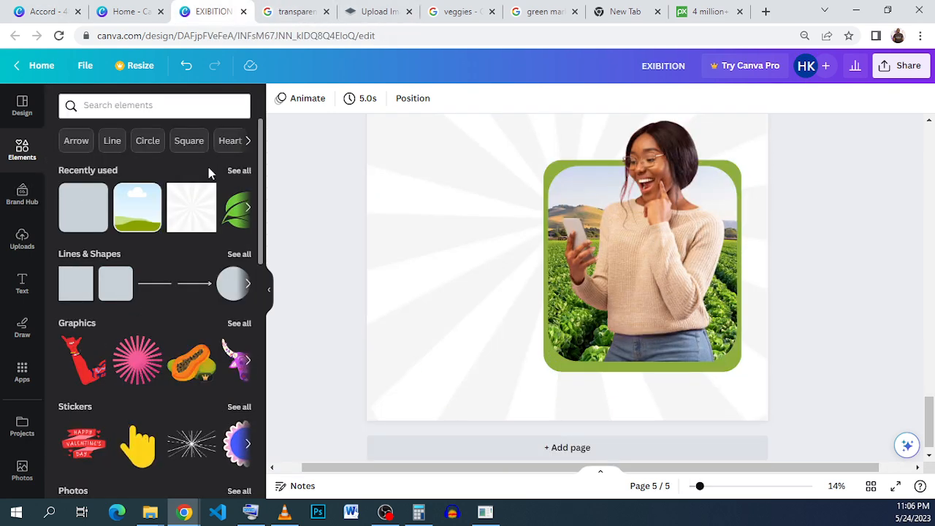
{"action": "left_click", "coordinate": [232, 174]}
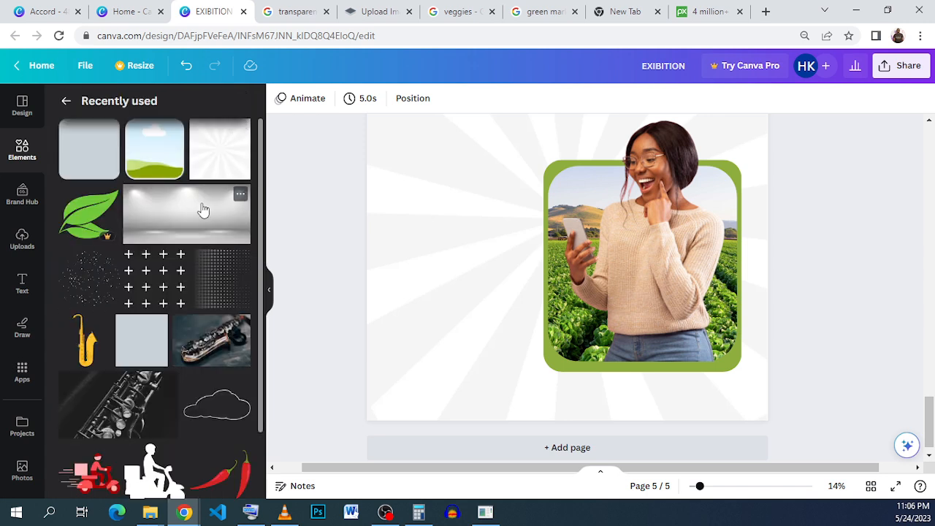
{"action": "scroll", "coordinate": [203, 210], "scroll_direction": "down", "scroll_amount": 2}
{"action": "scroll", "coordinate": [203, 211], "scroll_direction": "down", "scroll_amount": 1}
{"action": "scroll", "coordinate": [203, 211], "scroll_direction": "down", "scroll_amount": 5}
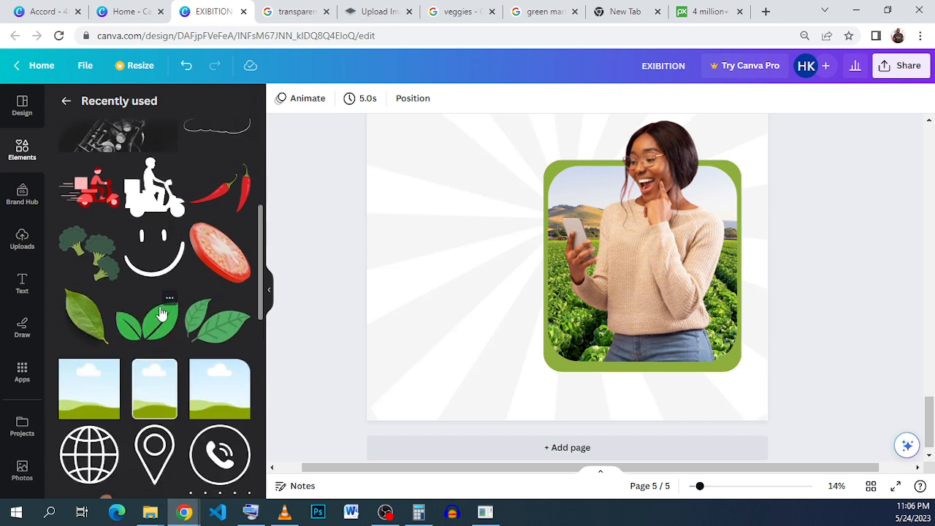
{"action": "left_click", "coordinate": [168, 299]}
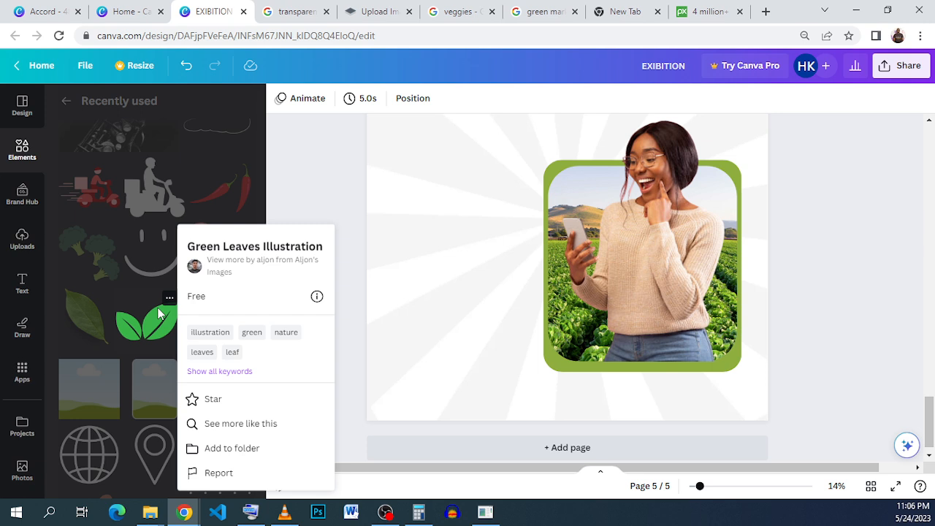
{"action": "left_click", "coordinate": [162, 336]}
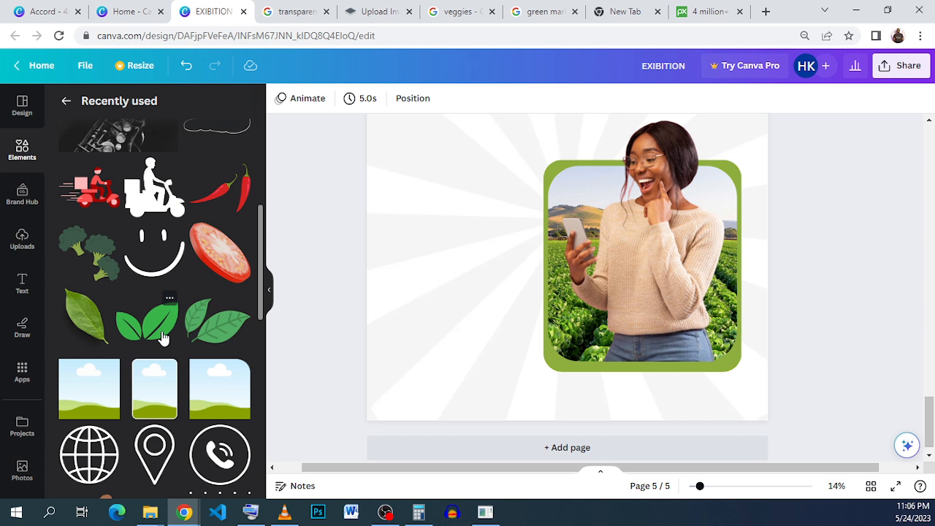
{"action": "left_click", "coordinate": [163, 336]}
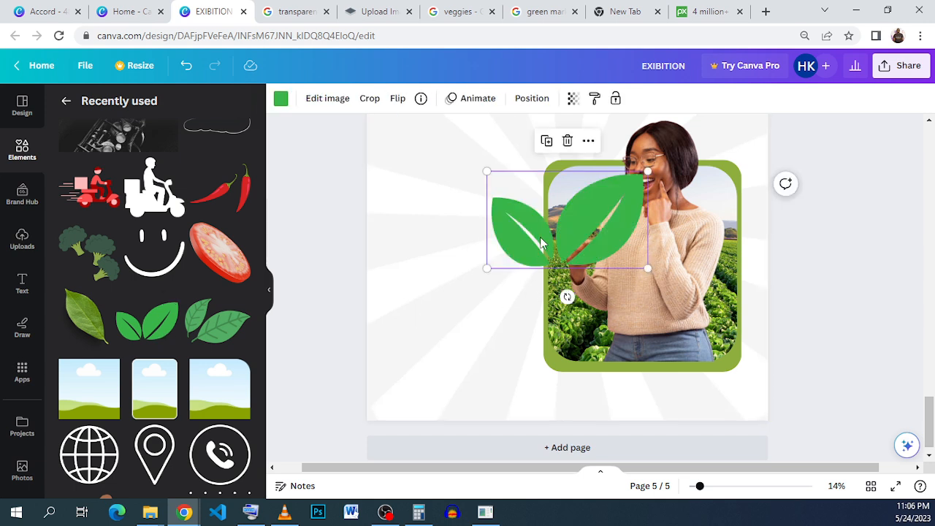
{"action": "left_click", "coordinate": [281, 98]}
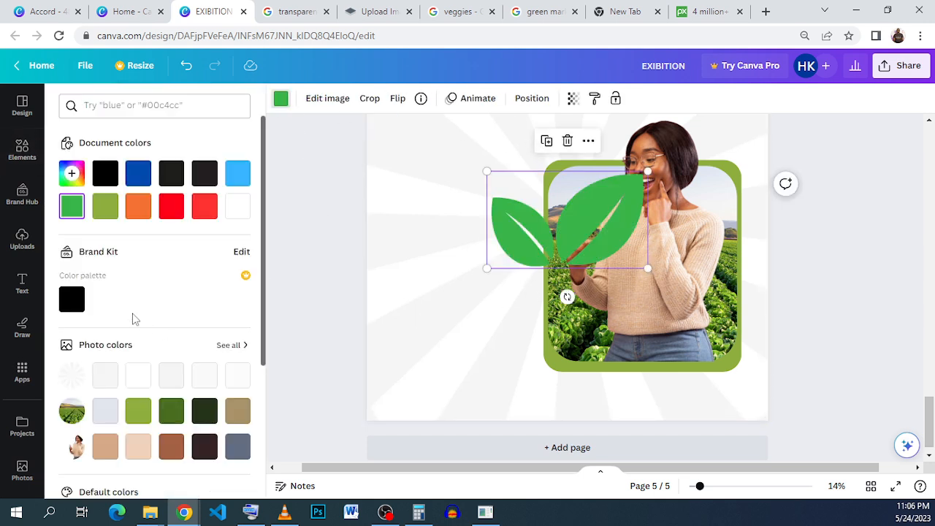
{"action": "left_click", "coordinate": [105, 206]}
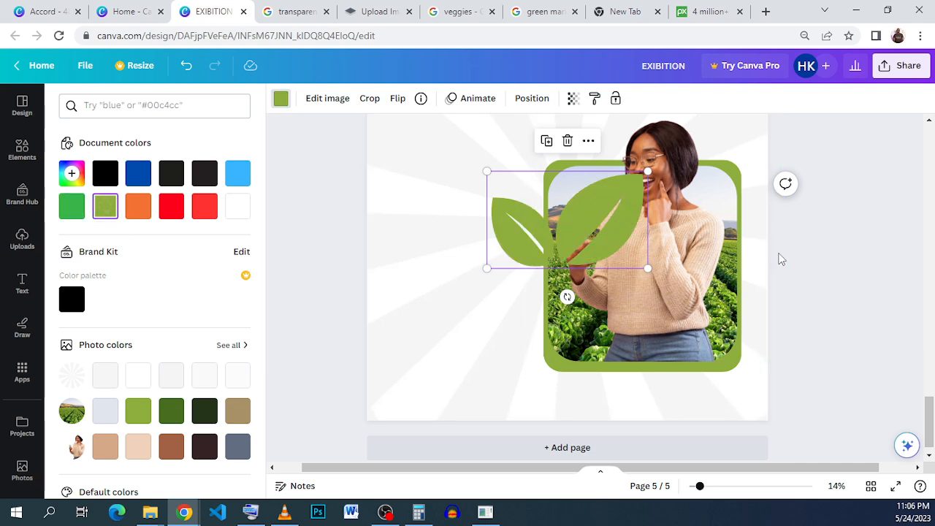
Rotate and shrink the green leaves illustration, tucking it against the frame's top-left corner.
{"action": "left_click_drag", "start_coordinate": [567, 297], "coordinate": [602, 214]}
{"action": "left_click_drag", "start_coordinate": [518, 191], "coordinate": [520, 179]}
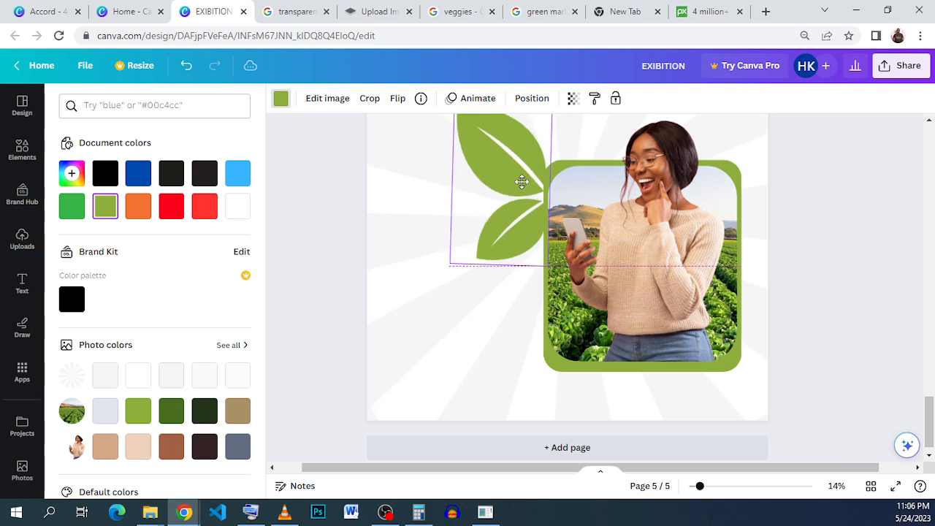
{"action": "scroll", "coordinate": [470, 174], "scroll_direction": "up", "scroll_amount": 2}
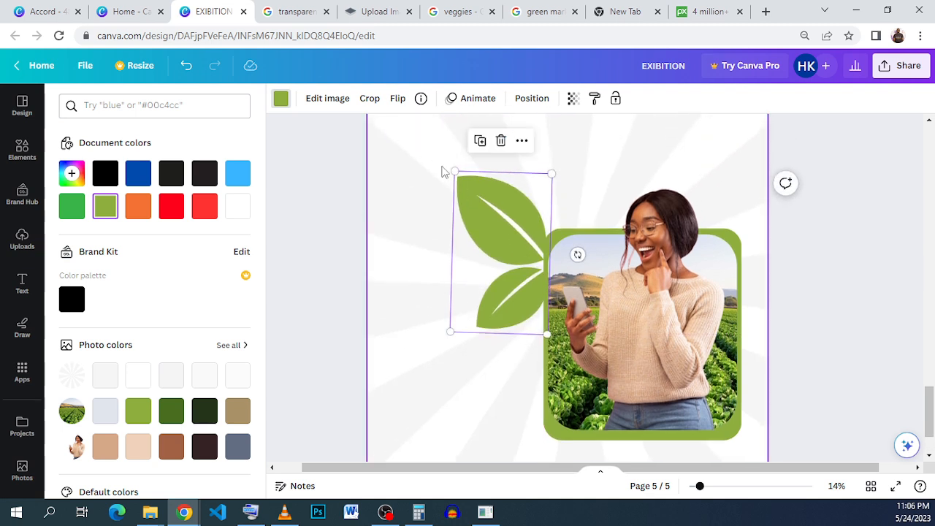
{"action": "left_click_drag", "start_coordinate": [493, 257], "coordinate": [515, 222]}
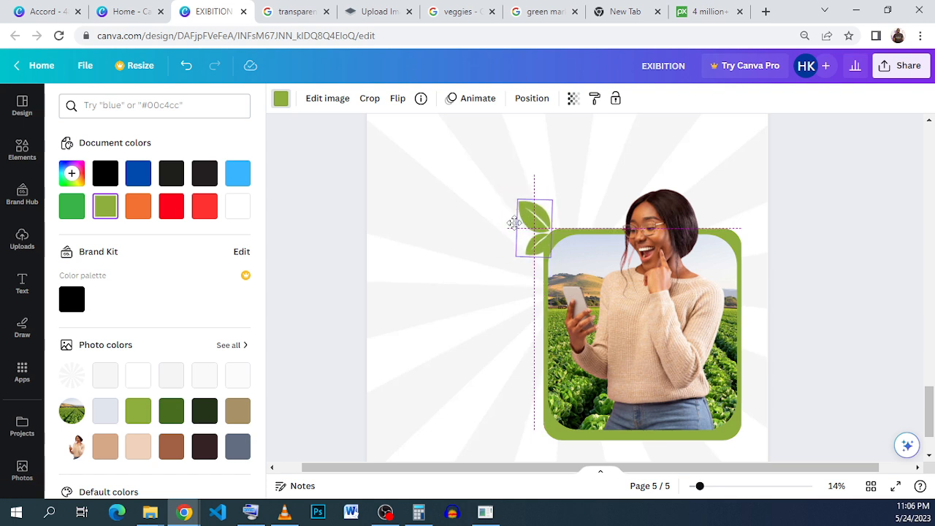
{"action": "left_click_drag", "start_coordinate": [579, 241], "coordinate": [553, 245]}
{"action": "left_click", "coordinate": [472, 295]}
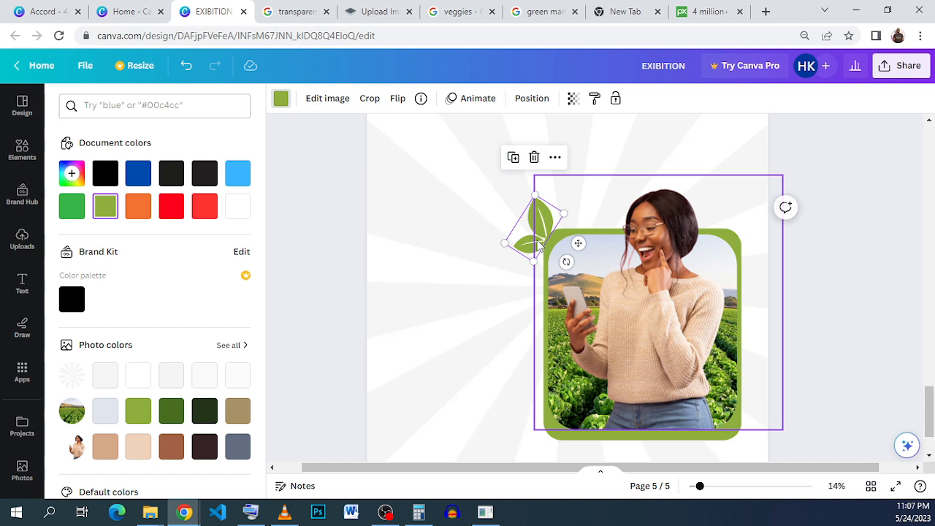
{"action": "left_click", "coordinate": [541, 244]}
{"action": "left_click_drag", "start_coordinate": [538, 246], "coordinate": [539, 247]}
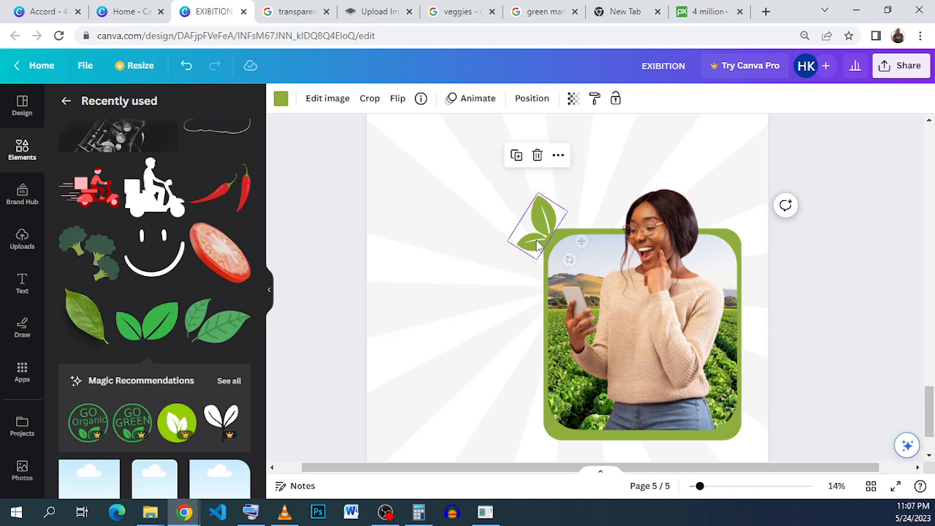
{"action": "left_click", "coordinate": [781, 358]}
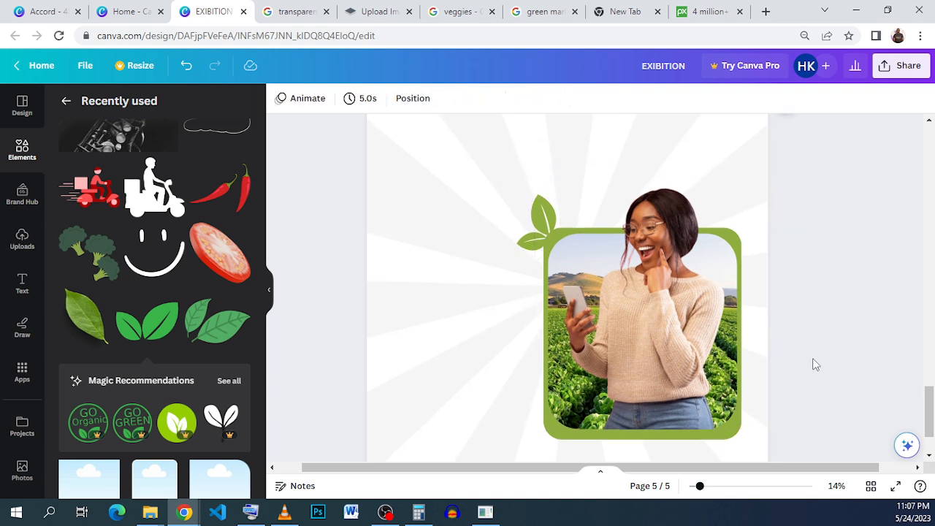
{"action": "scroll", "coordinate": [826, 334], "scroll_direction": "down", "scroll_amount": 2}
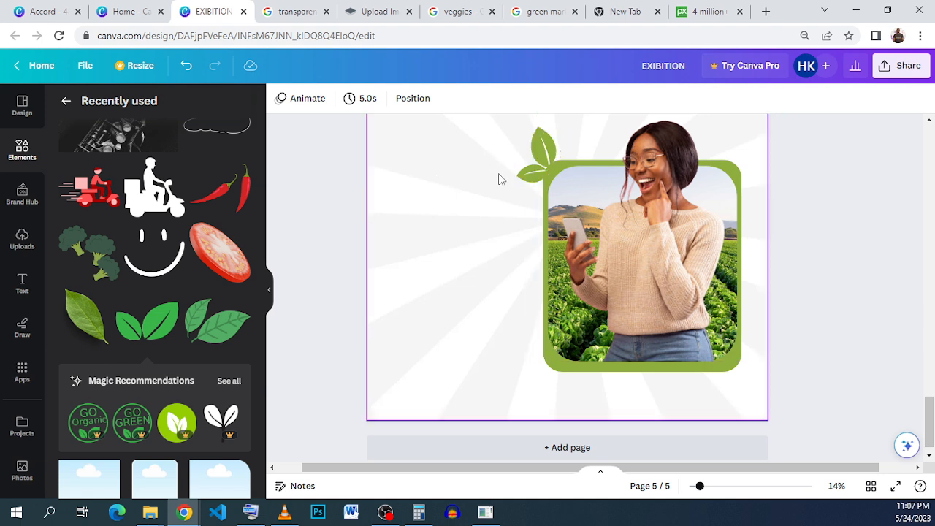
{"action": "left_click_drag", "start_coordinate": [873, 351], "coordinate": [516, 157]}
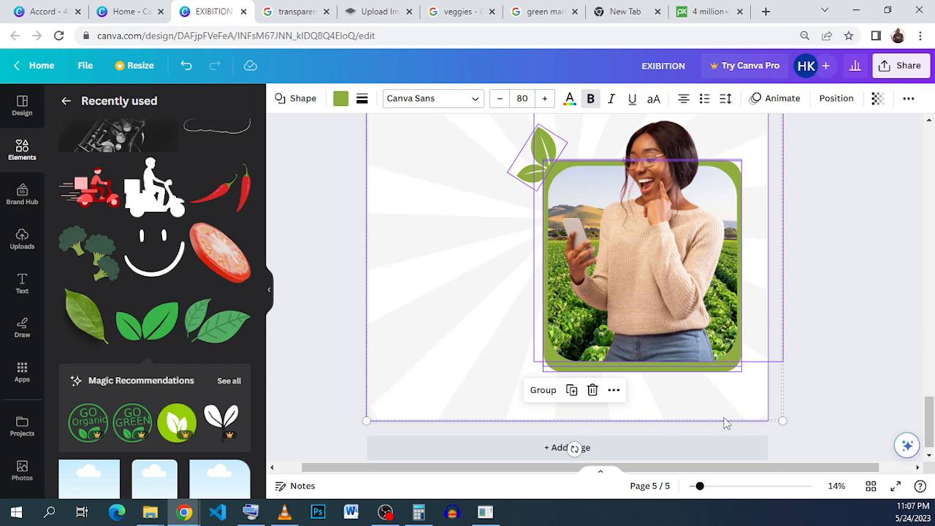
{"action": "left_click", "coordinate": [861, 326]}
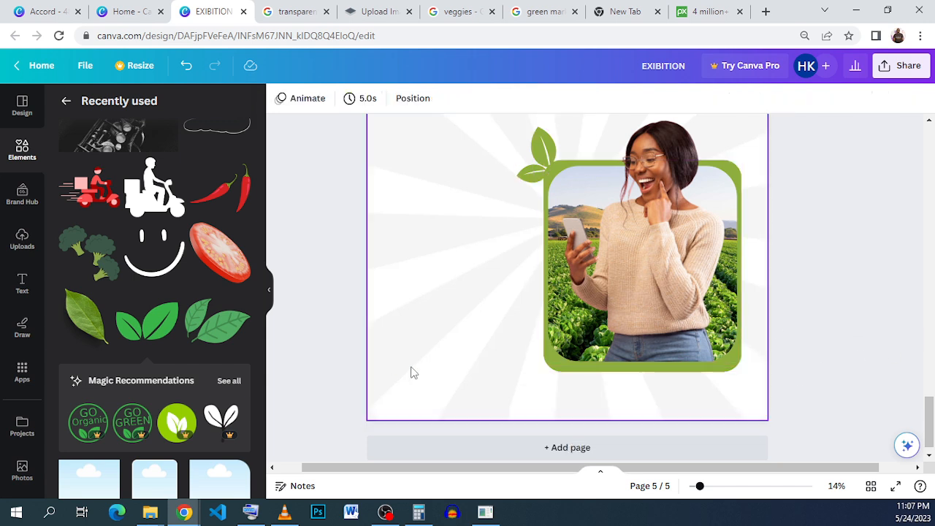
{"action": "left_click", "coordinate": [413, 373]}
{"action": "left_click", "coordinate": [502, 98]}
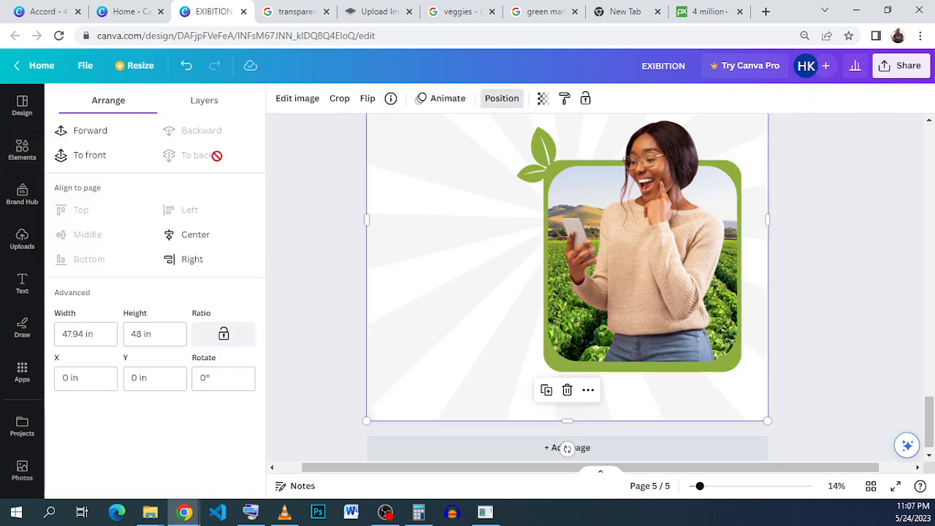
{"action": "left_click", "coordinate": [820, 322]}
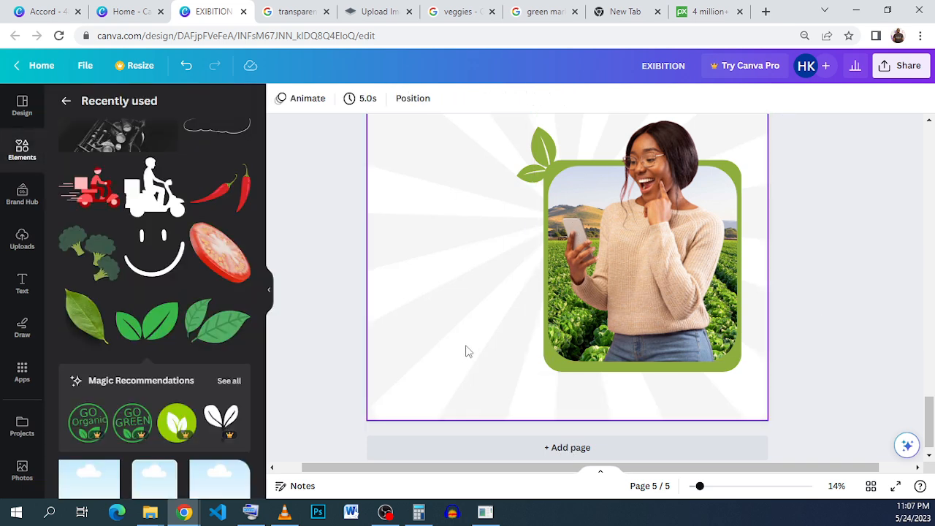
Select the framed photo, woman and leaves together and move them toward the page's right edge.
{"action": "left_click_drag", "start_coordinate": [449, 383], "coordinate": [460, 104]}
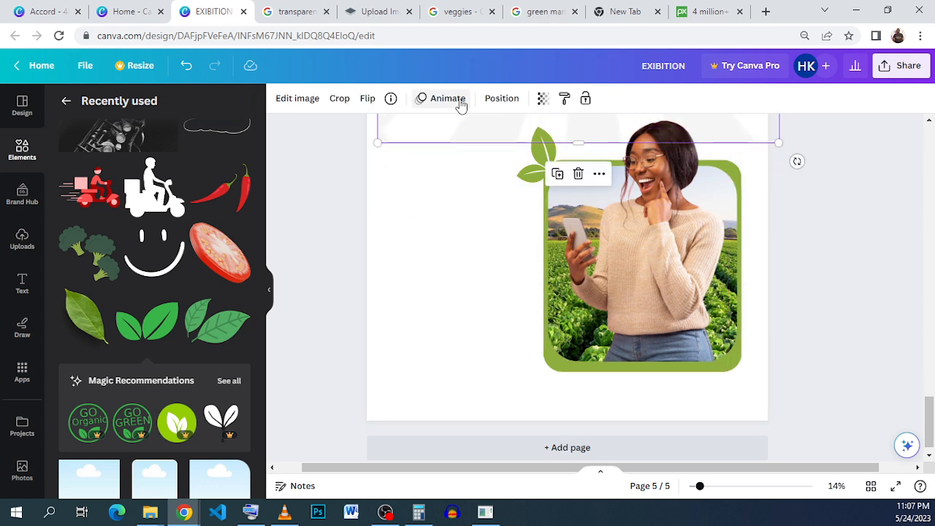
{"action": "left_click", "coordinate": [826, 245]}
{"action": "left_click_drag", "start_coordinate": [841, 233], "coordinate": [508, 165]}
{"action": "left_click", "coordinate": [614, 403]}
{"action": "left_click_drag", "start_coordinate": [626, 270], "coordinate": [595, 241]}
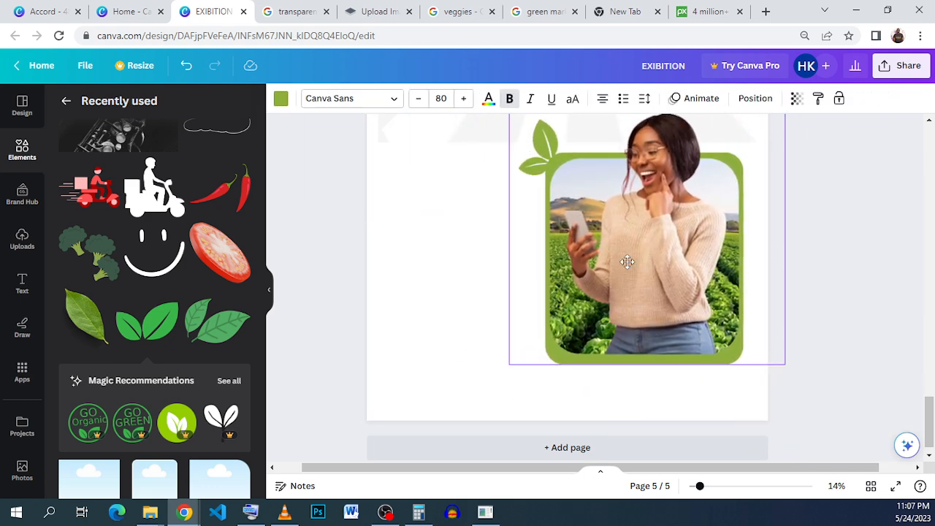
{"action": "left_click", "coordinate": [468, 133]}
{"action": "left_click_drag", "start_coordinate": [468, 132], "coordinate": [456, 405]}
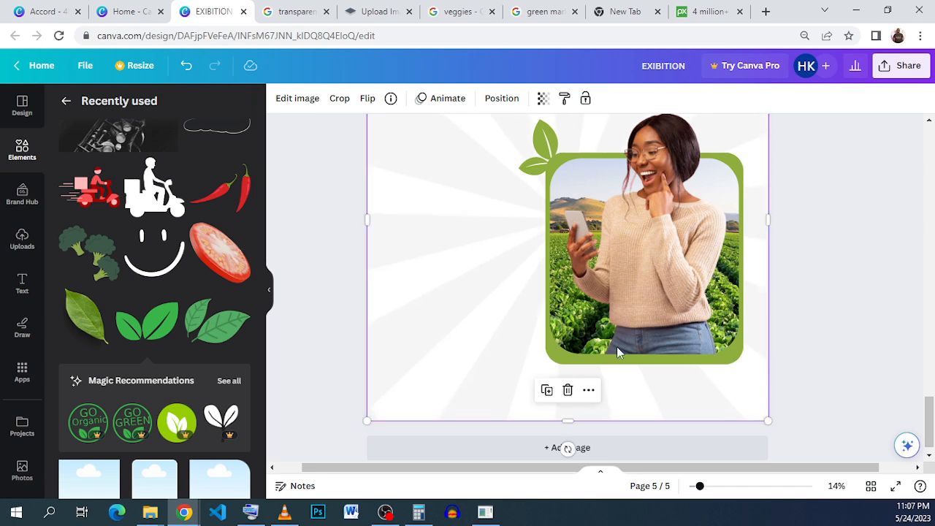
{"action": "left_click", "coordinate": [620, 343]}
{"action": "scroll", "coordinate": [620, 343], "scroll_direction": "up", "scroll_amount": 3}
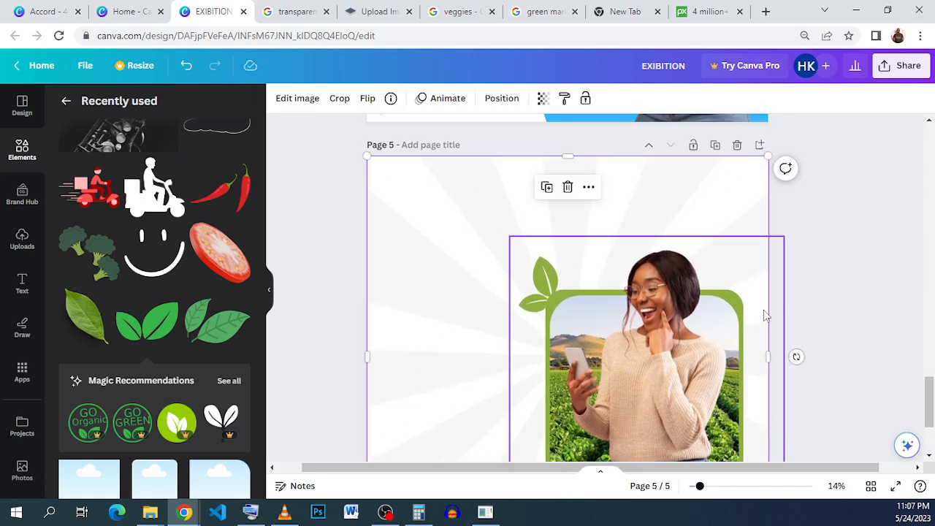
{"action": "left_click", "coordinate": [873, 284]}
{"action": "scroll", "coordinate": [711, 307], "scroll_direction": "down", "scroll_amount": 1}
{"action": "left_click", "coordinate": [671, 315]}
{"action": "left_click_drag", "start_coordinate": [784, 168], "coordinate": [753, 198]}
{"action": "left_click_drag", "start_coordinate": [651, 327], "coordinate": [691, 329]}
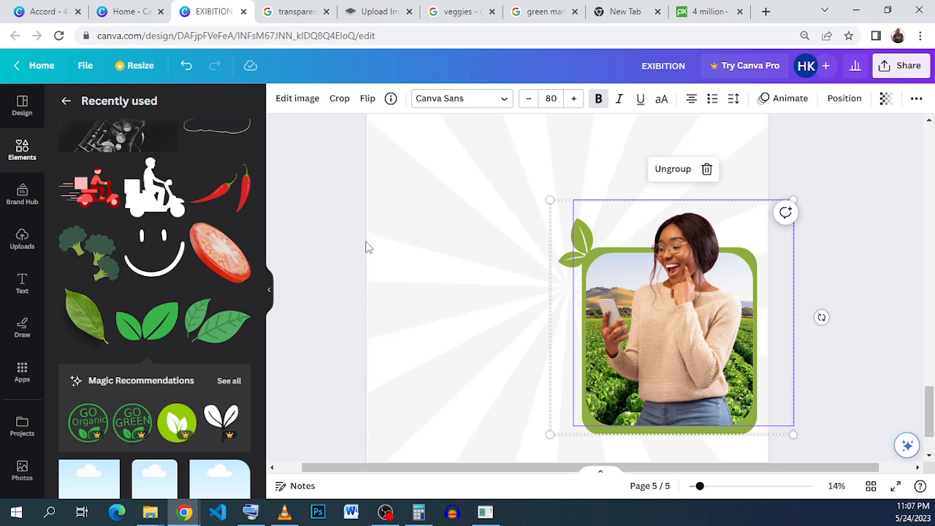
Add the realistic green leaf photo from recently used elements, shrink it and place it at the page's top-left corner.
{"action": "left_click", "coordinate": [99, 301]}
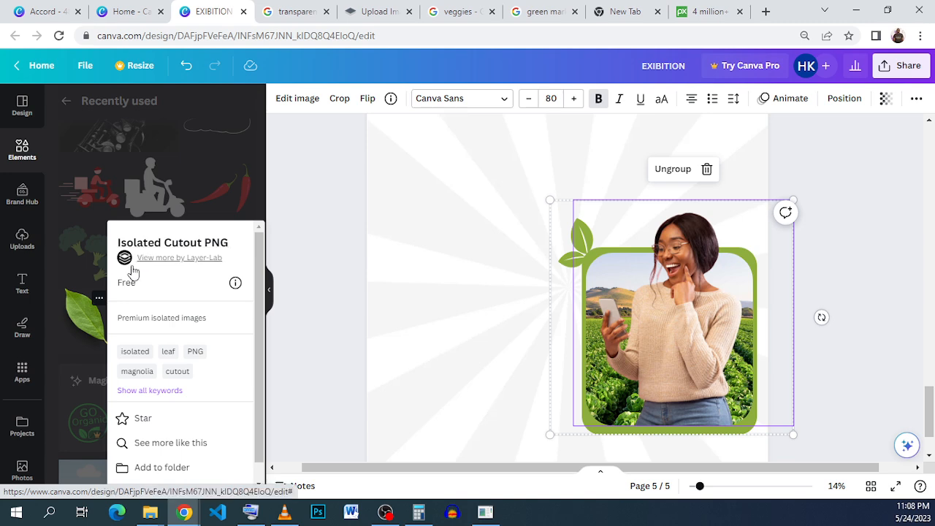
{"action": "left_click", "coordinate": [84, 318]}
{"action": "left_click", "coordinate": [83, 321]}
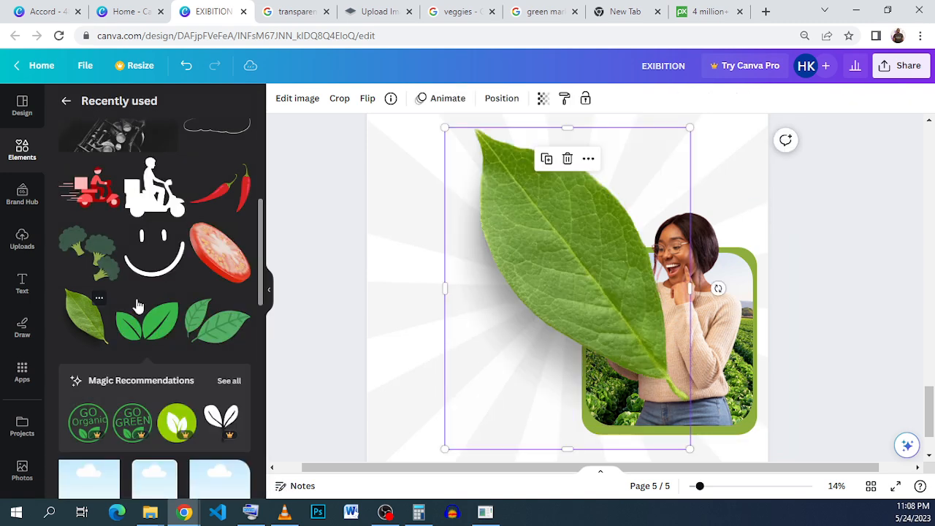
{"action": "left_click_drag", "start_coordinate": [597, 230], "coordinate": [545, 244]}
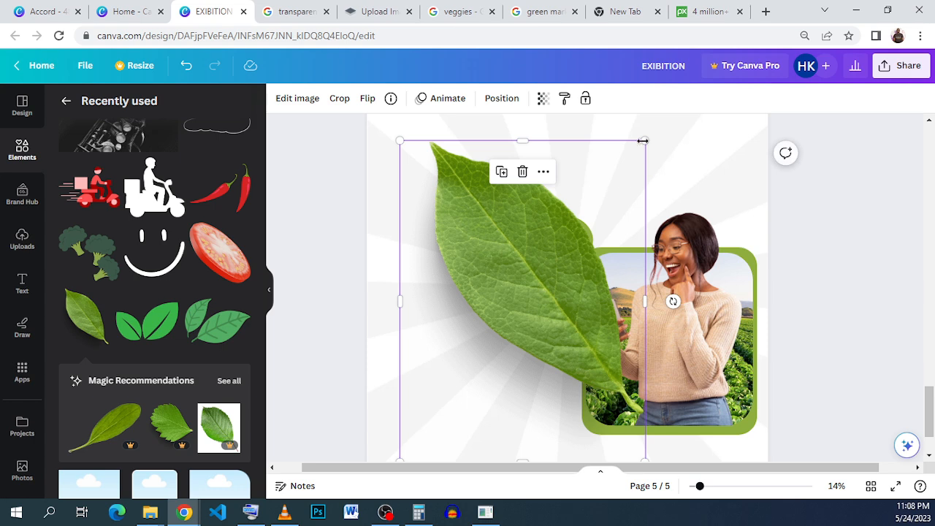
{"action": "left_click_drag", "start_coordinate": [642, 141], "coordinate": [472, 321]}
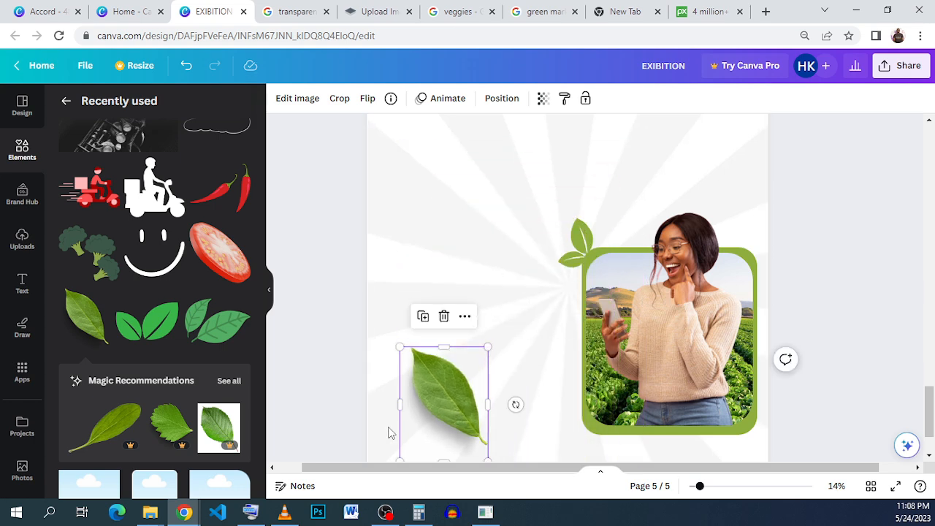
{"action": "left_click_drag", "start_coordinate": [462, 418], "coordinate": [448, 243]}
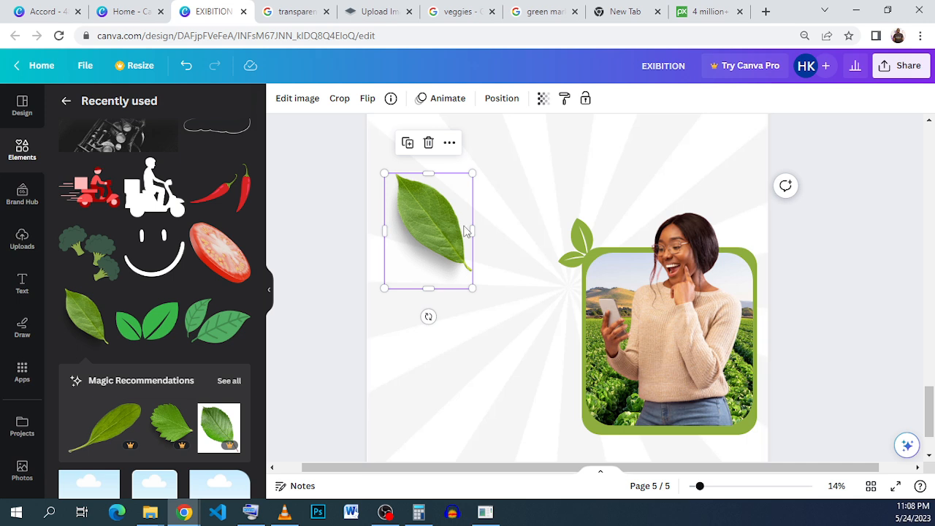
{"action": "scroll", "coordinate": [449, 236], "scroll_direction": "up", "scroll_amount": 2}
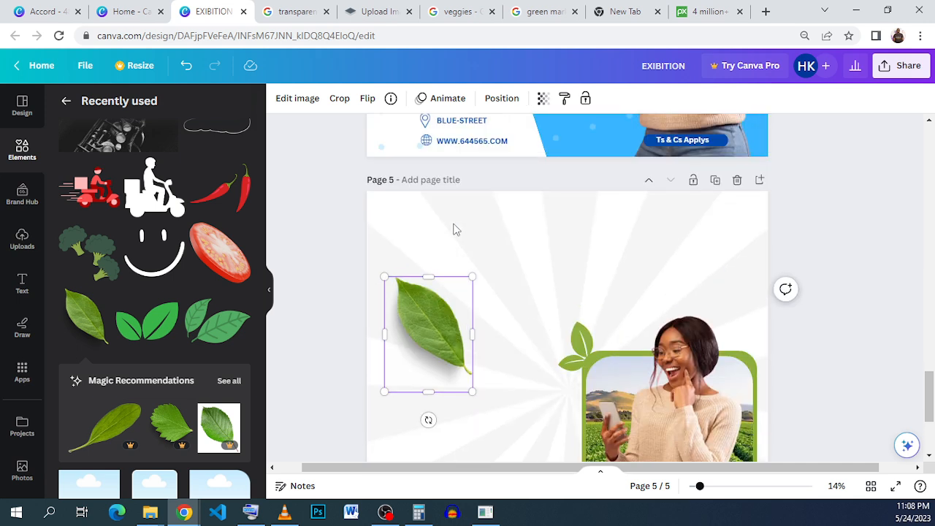
{"action": "scroll", "coordinate": [439, 327], "scroll_direction": "down", "scroll_amount": 1}
{"action": "left_click_drag", "start_coordinate": [439, 292], "coordinate": [419, 177]}
{"action": "scroll", "coordinate": [397, 203], "scroll_direction": "down", "scroll_amount": 1}
{"action": "scroll", "coordinate": [428, 171], "scroll_direction": "up", "scroll_amount": 1}
{"action": "left_click_drag", "start_coordinate": [408, 250], "coordinate": [414, 253]}
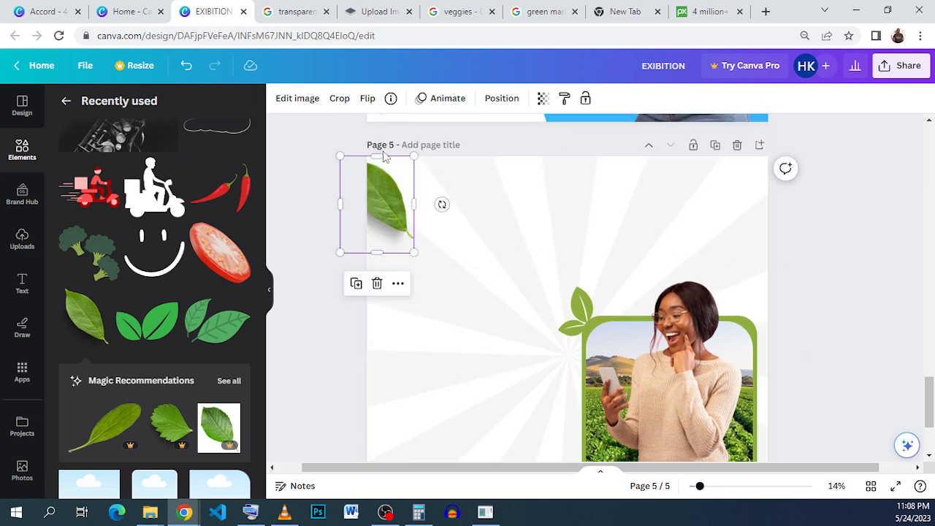
Blur the top-left leaf photo to 66 in the image adjustments.
{"action": "left_click", "coordinate": [296, 98]}
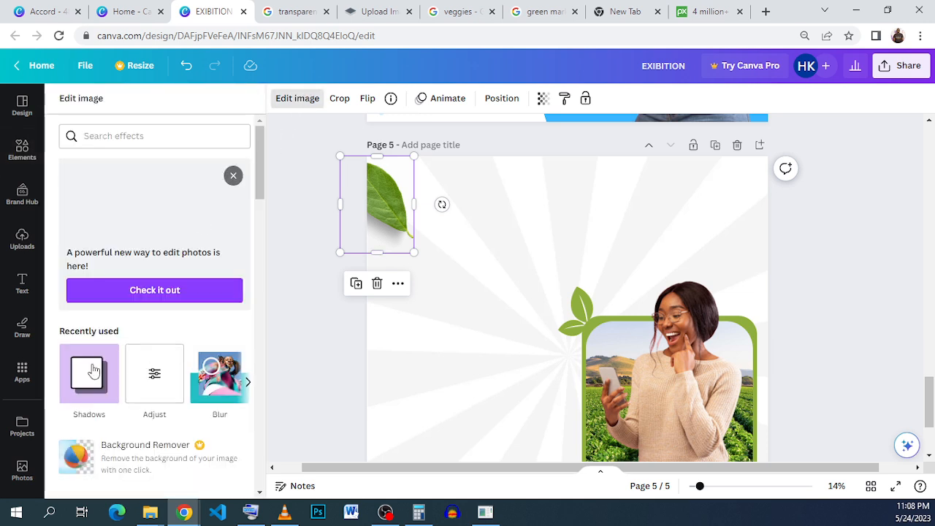
{"action": "scroll", "coordinate": [146, 343], "scroll_direction": "down", "scroll_amount": 6}
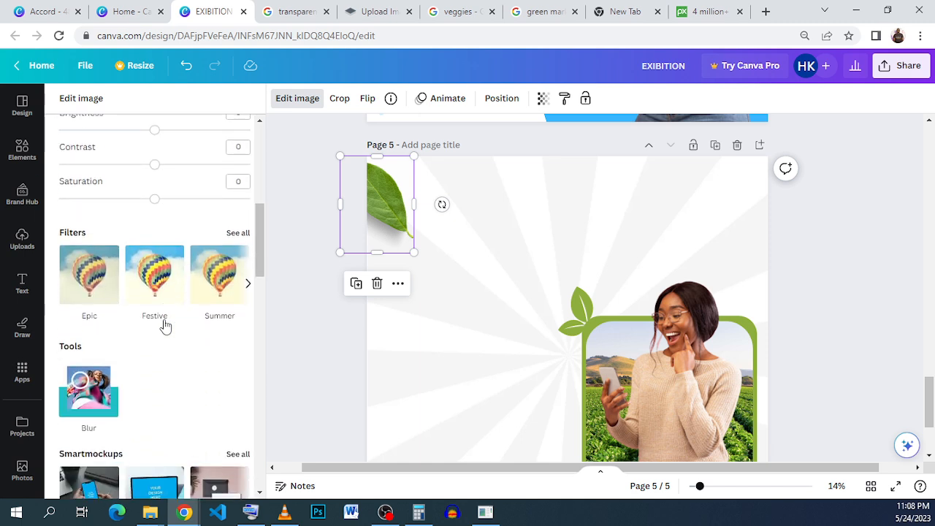
{"action": "scroll", "coordinate": [165, 326], "scroll_direction": "down", "scroll_amount": 2}
{"action": "scroll", "coordinate": [165, 327], "scroll_direction": "down", "scroll_amount": 1}
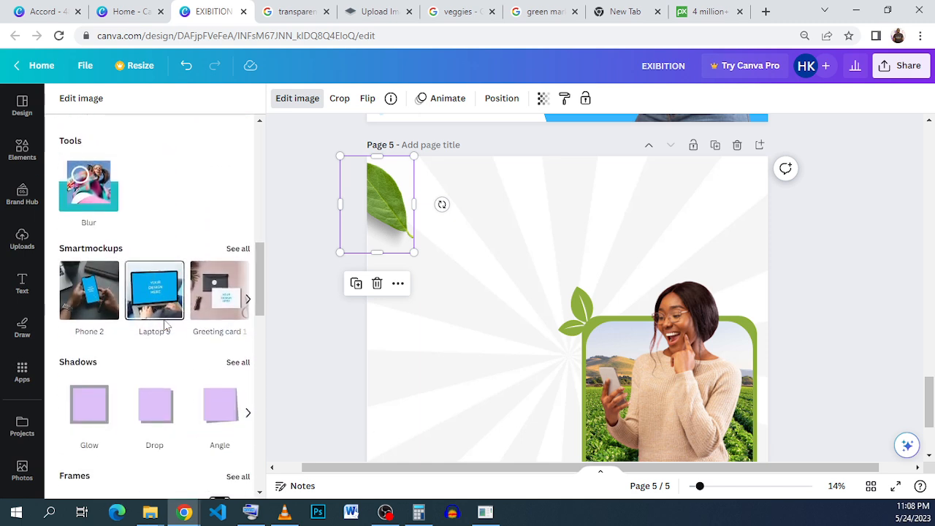
{"action": "left_click", "coordinate": [87, 197]}
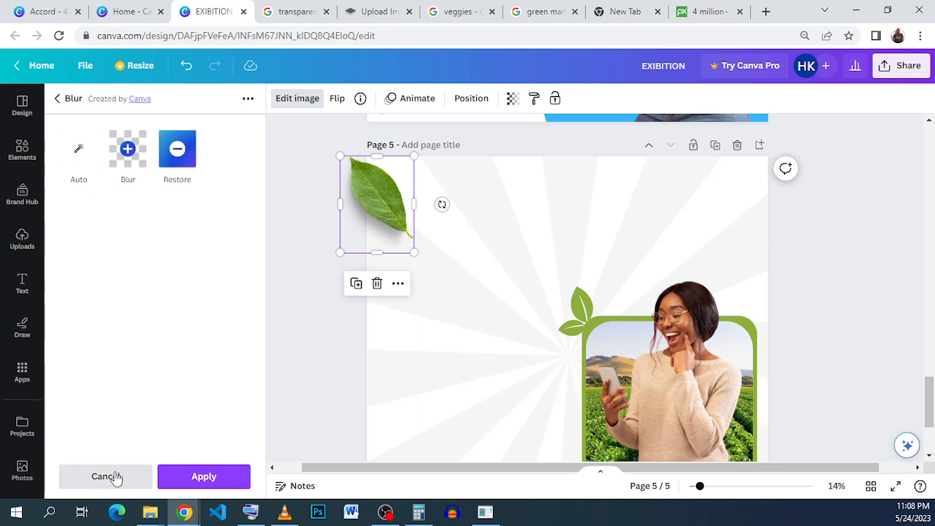
{"action": "left_click", "coordinate": [57, 101]}
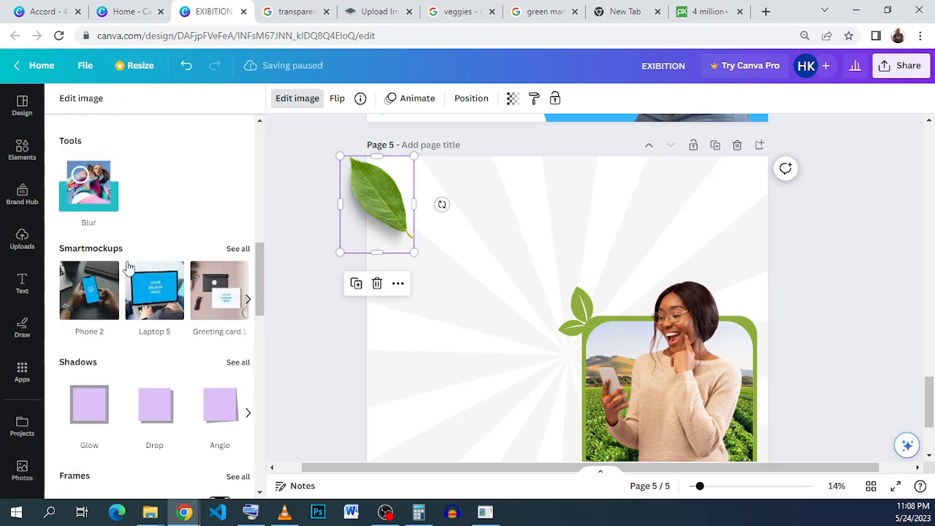
{"action": "scroll", "coordinate": [121, 221], "scroll_direction": "down", "scroll_amount": 4}
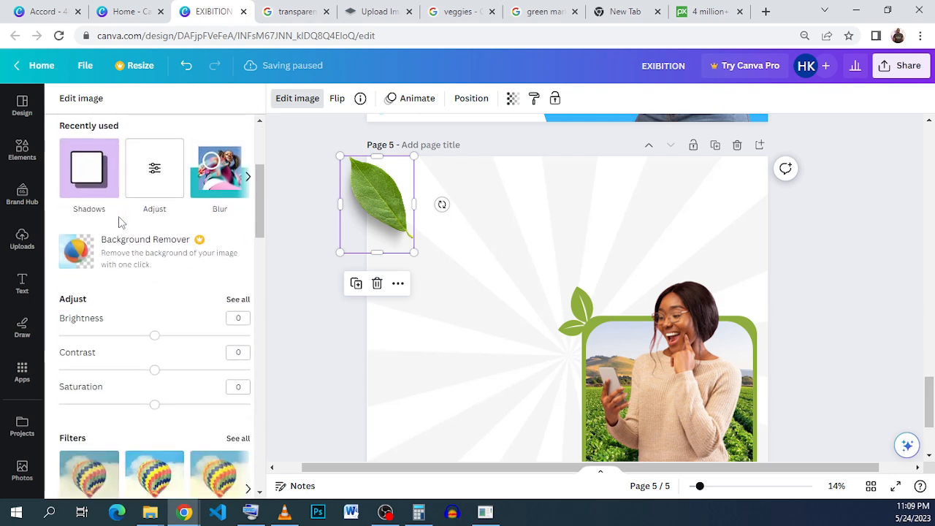
{"action": "left_click", "coordinate": [235, 231]}
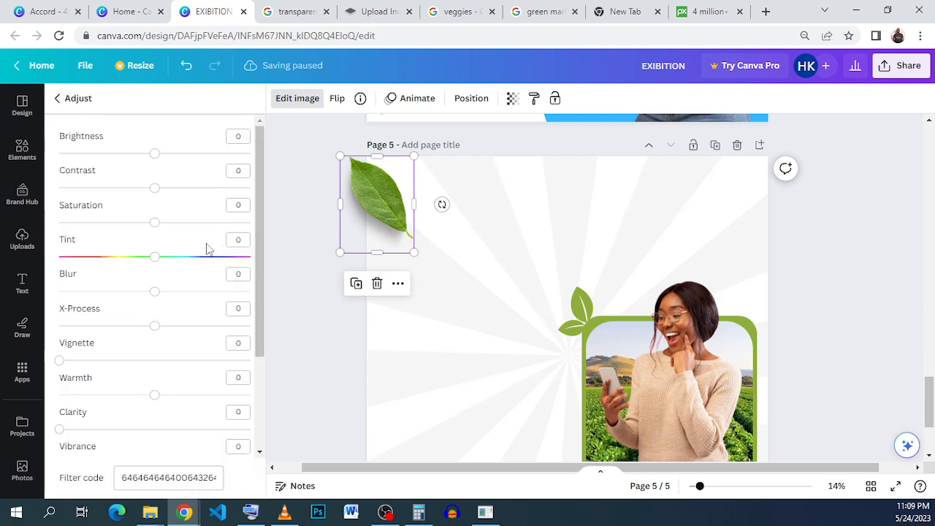
{"action": "left_click_drag", "start_coordinate": [162, 294], "coordinate": [219, 300]}
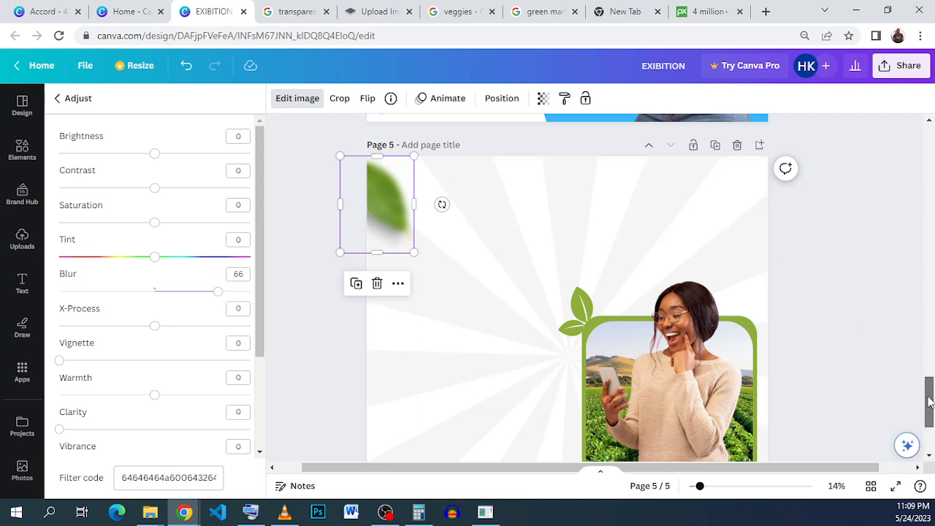
Duplicate the blurred leaf, placing rotated copies at the page's top-right corner and near its bottom-left.
{"action": "left_click_drag", "start_coordinate": [929, 403], "coordinate": [929, 408]}
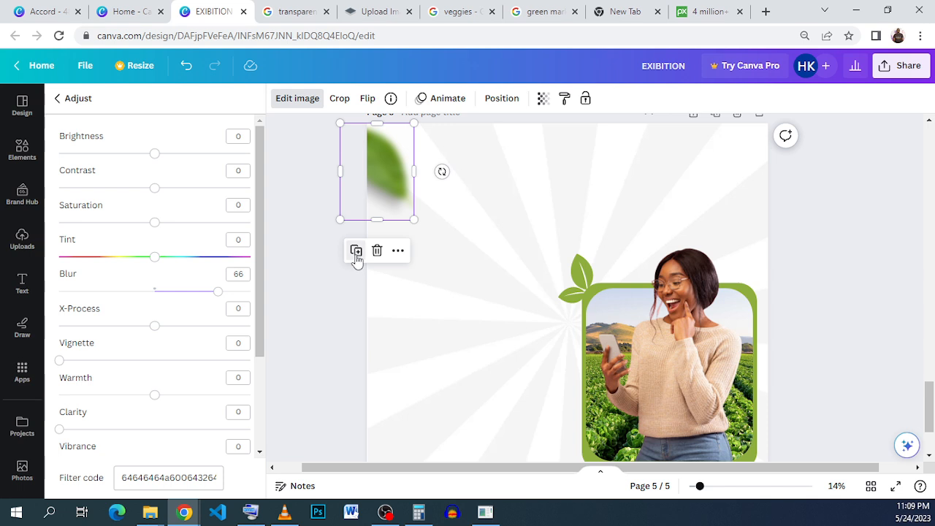
{"action": "left_click_drag", "start_coordinate": [359, 219], "coordinate": [706, 234]}
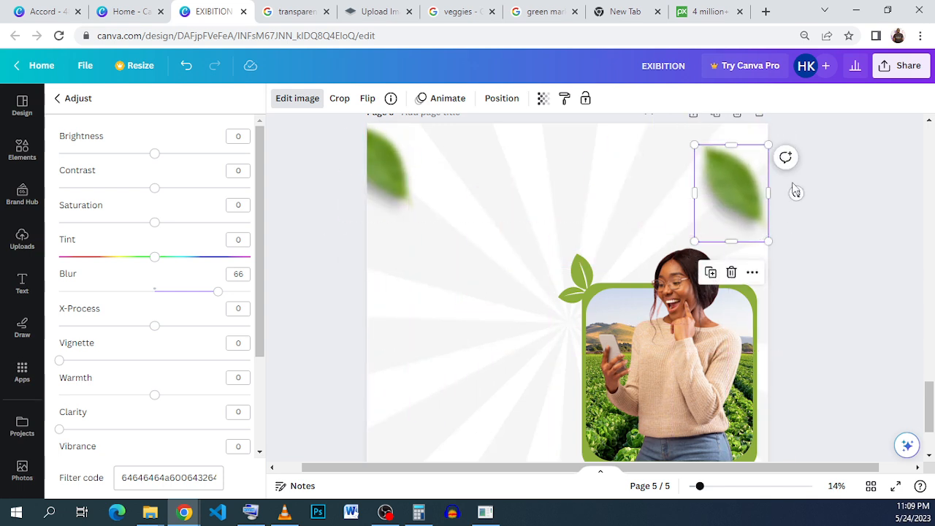
{"action": "left_click_drag", "start_coordinate": [796, 193], "coordinate": [769, 194]}
{"action": "scroll", "coordinate": [762, 184], "scroll_direction": "down", "scroll_amount": 2}
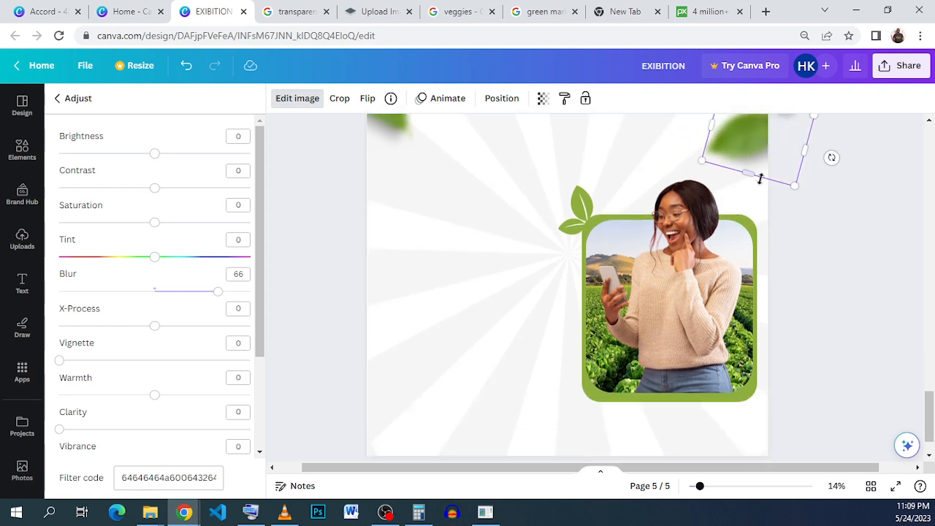
{"action": "left_click_drag", "start_coordinate": [755, 162], "coordinate": [488, 430]}
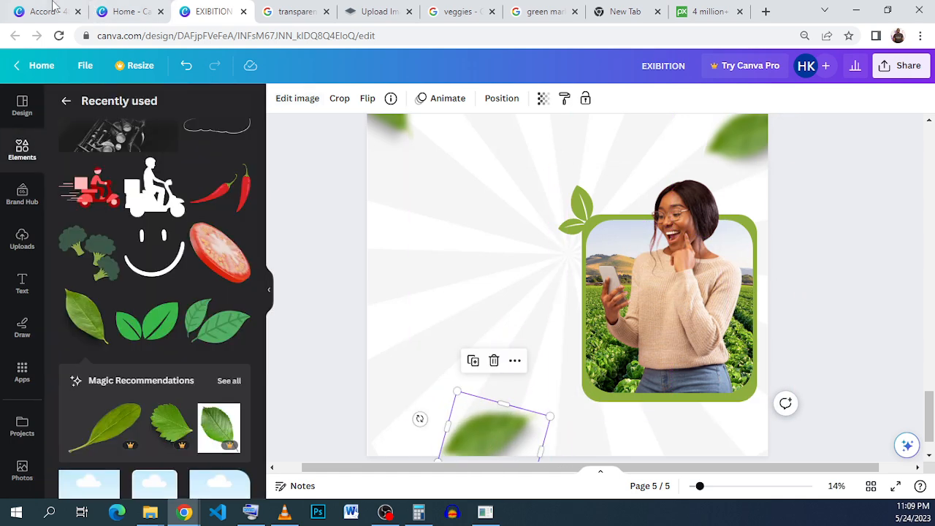
Add the tomato slice illustration from recently used elements and move it to the page's top-left area.
{"action": "left_click", "coordinate": [48, 11]}
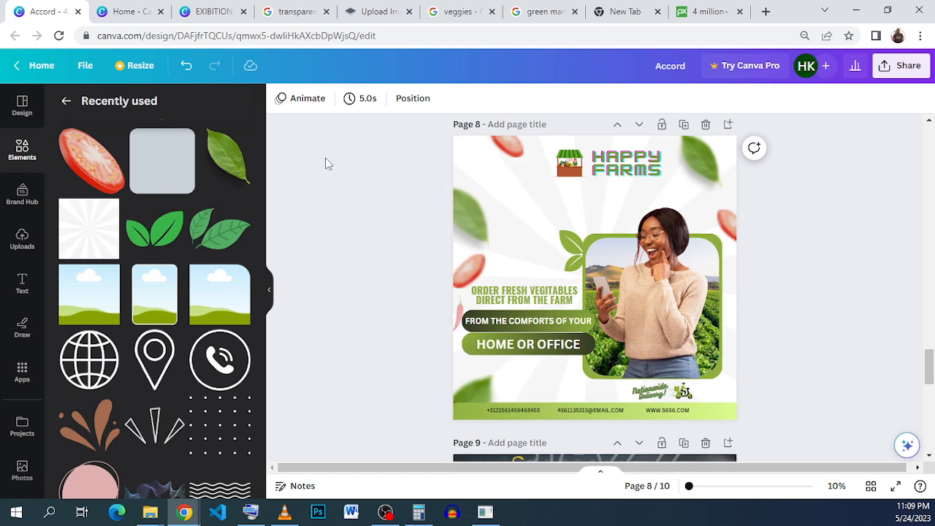
{"action": "left_click", "coordinate": [218, 10]}
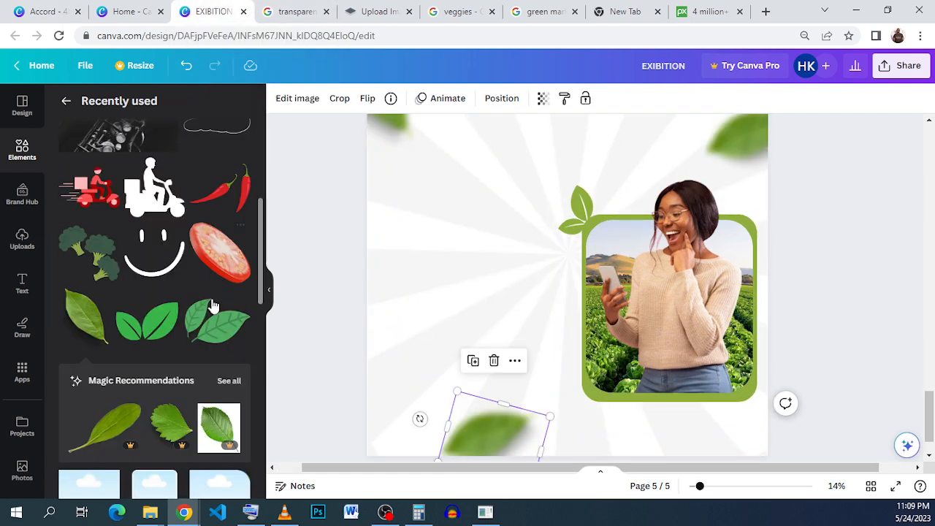
{"action": "left_click", "coordinate": [240, 236]}
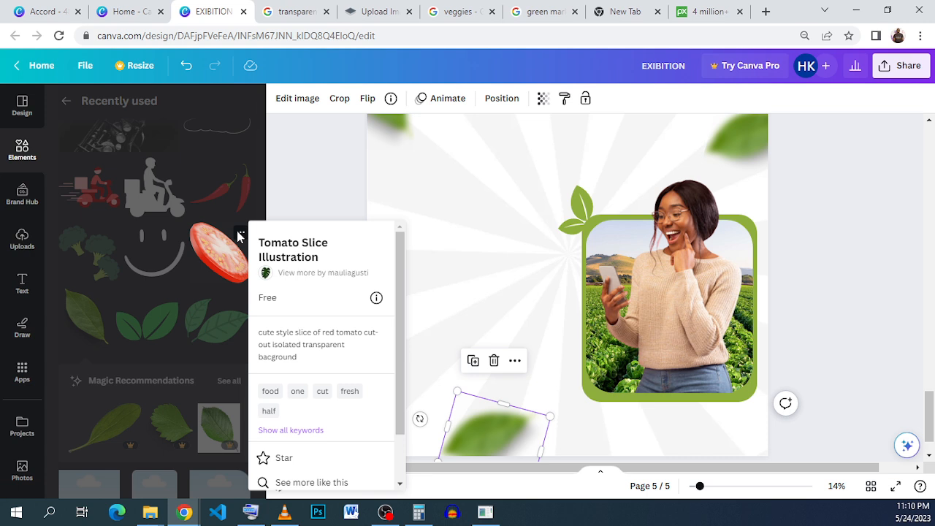
{"action": "left_click", "coordinate": [202, 259]}
{"action": "left_click_drag", "start_coordinate": [556, 257], "coordinate": [382, 201]}
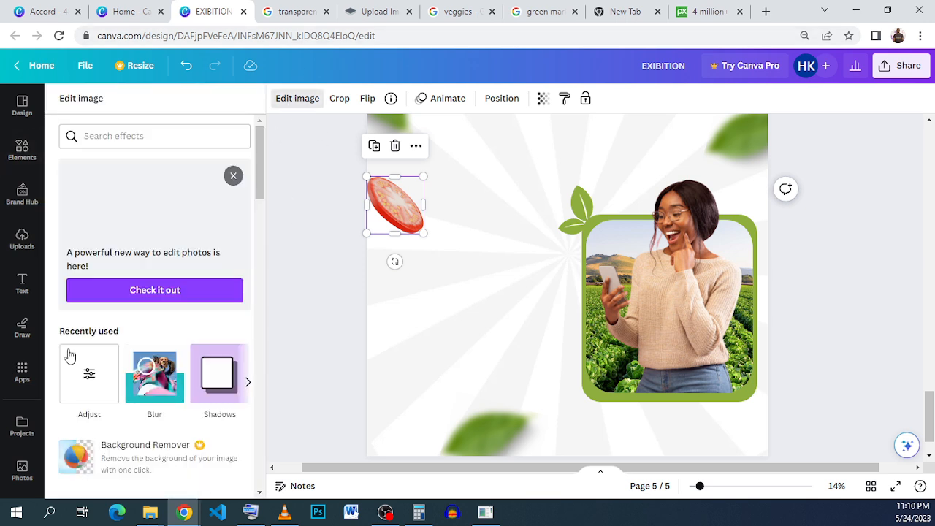
Blur the tomato slice to 63 in the image adjustments.
{"action": "scroll", "coordinate": [135, 234], "scroll_direction": "down", "scroll_amount": 3}
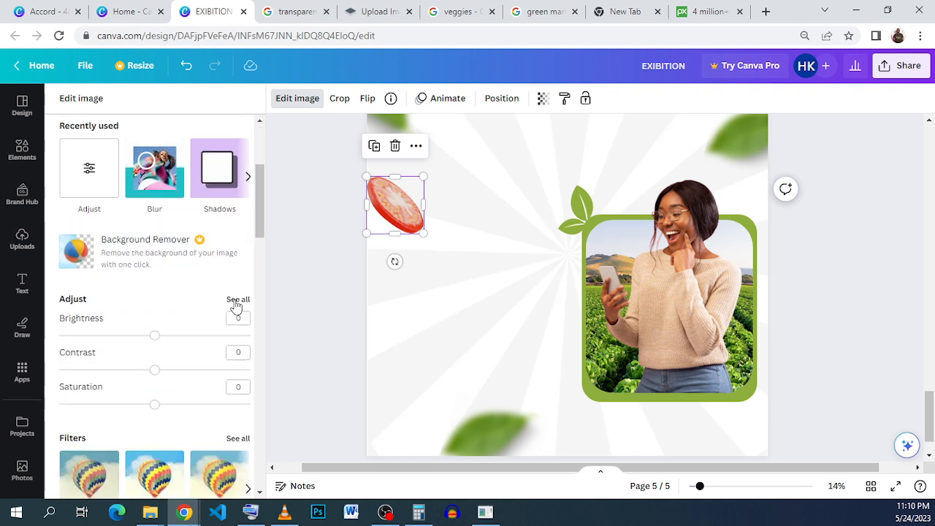
{"action": "left_click", "coordinate": [235, 300]}
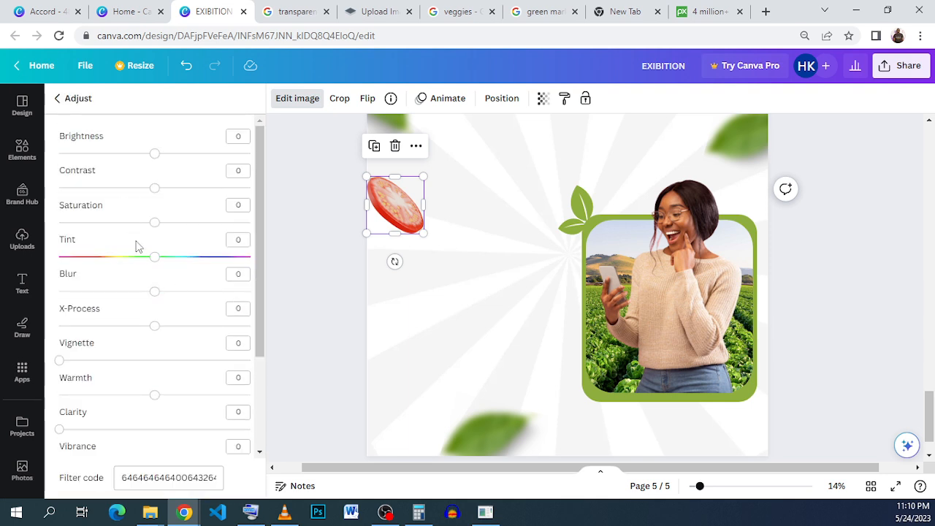
{"action": "left_click_drag", "start_coordinate": [154, 292], "coordinate": [214, 294]}
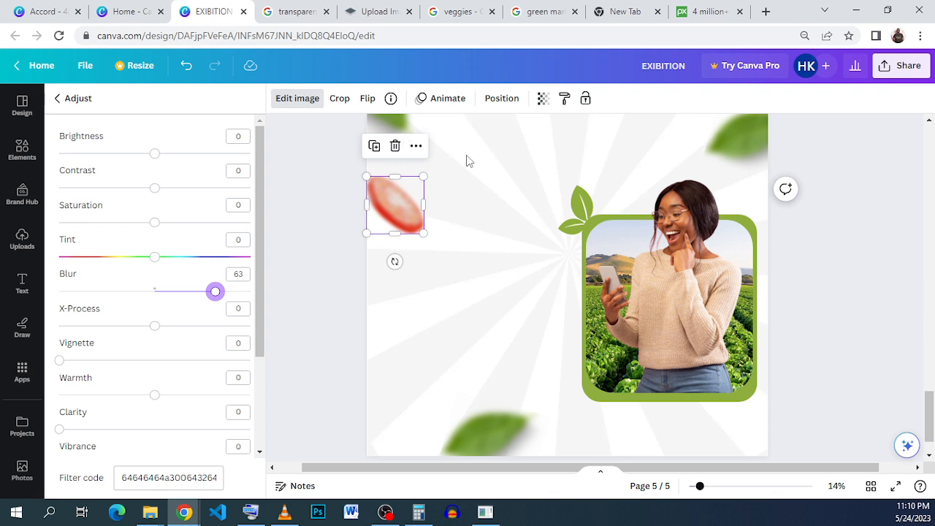
Rotate and shrink the blurred tomato slice, placing it partly off the page's left edge.
{"action": "left_click_drag", "start_coordinate": [395, 261], "coordinate": [411, 260]}
{"action": "left_click_drag", "start_coordinate": [402, 203], "coordinate": [390, 185]}
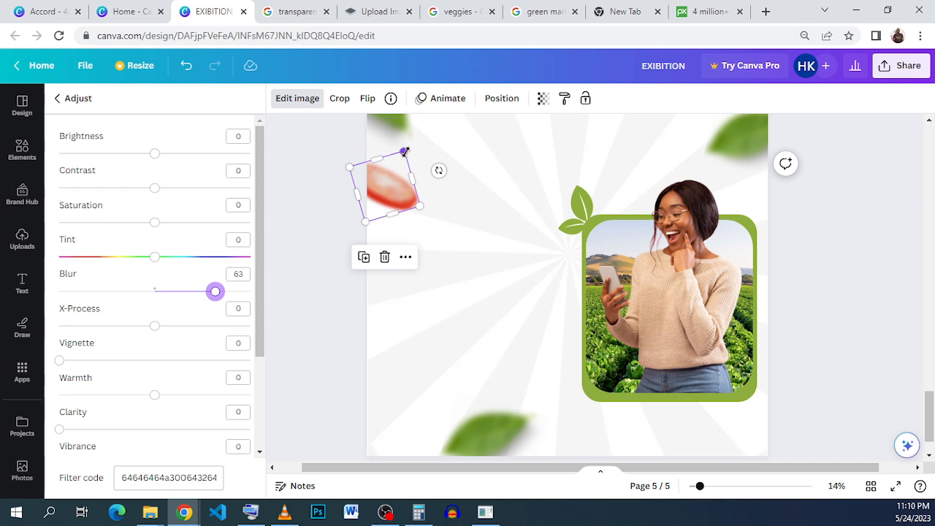
{"action": "left_click_drag", "start_coordinate": [405, 152], "coordinate": [396, 167]}
{"action": "left_click", "coordinate": [441, 244]}
{"action": "left_click", "coordinate": [393, 201]}
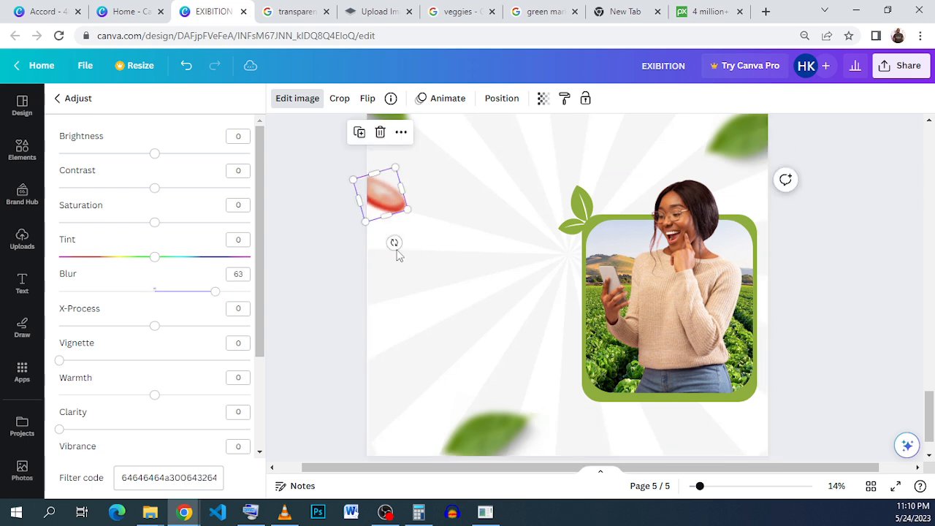
Duplicate the tomato slice, place the copy at the framed photo's bottom-right corner and send it one layer backward.
{"action": "left_click", "coordinate": [360, 132]}
{"action": "left_click_drag", "start_coordinate": [391, 201], "coordinate": [780, 292]}
{"action": "left_click_drag", "start_coordinate": [788, 348], "coordinate": [756, 398]}
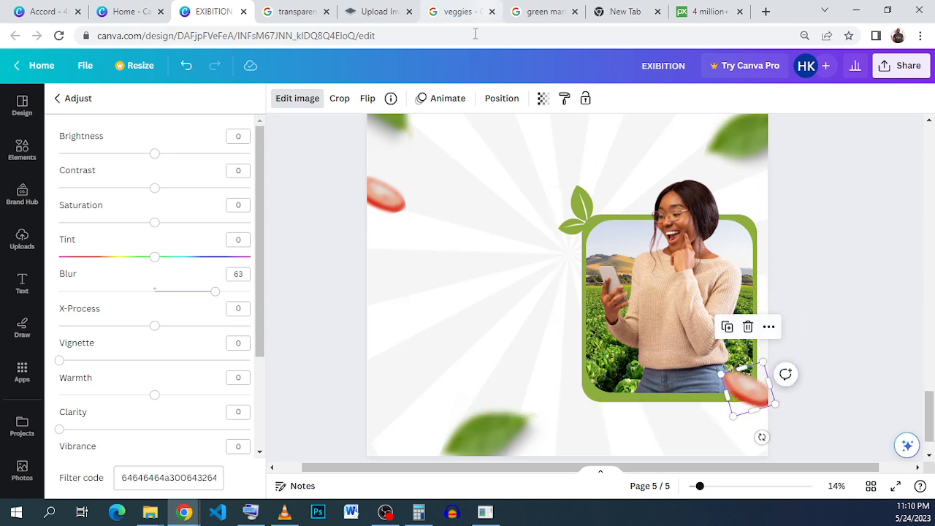
{"action": "left_click", "coordinate": [496, 102]}
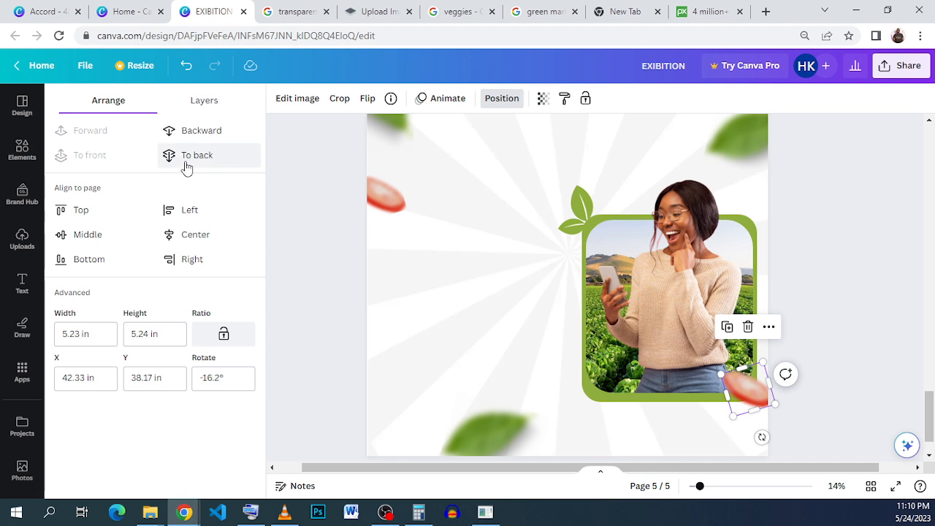
{"action": "left_click", "coordinate": [202, 136]}
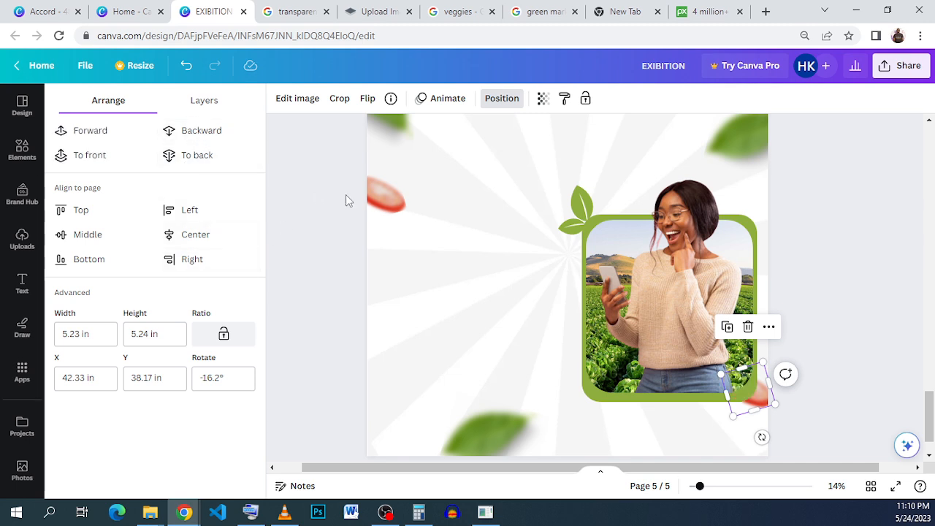
Duplicate the left tomato slice again and place the copy near the page's top edge above the woman.
{"action": "left_click", "coordinate": [384, 196]}
{"action": "left_click", "coordinate": [360, 136]}
{"action": "left_click_drag", "start_coordinate": [383, 196], "coordinate": [656, 126]}
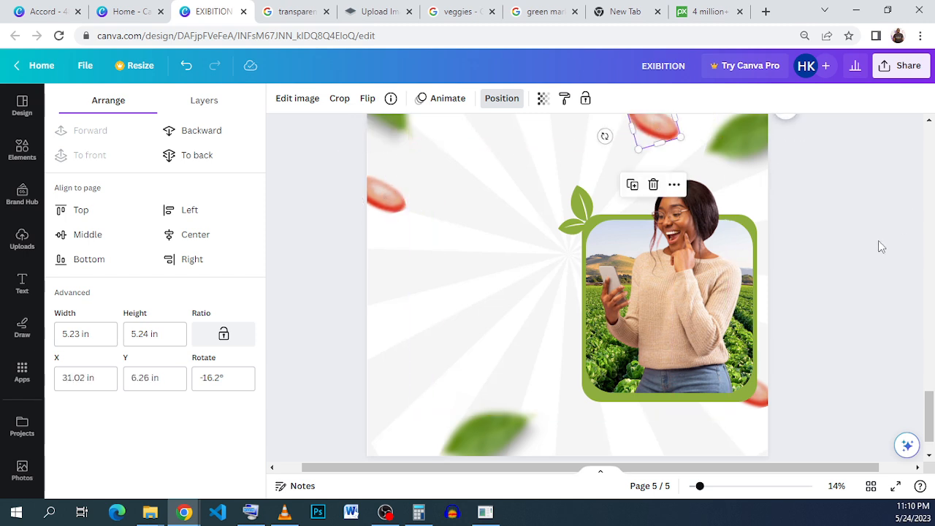
{"action": "left_click", "coordinate": [804, 269]}
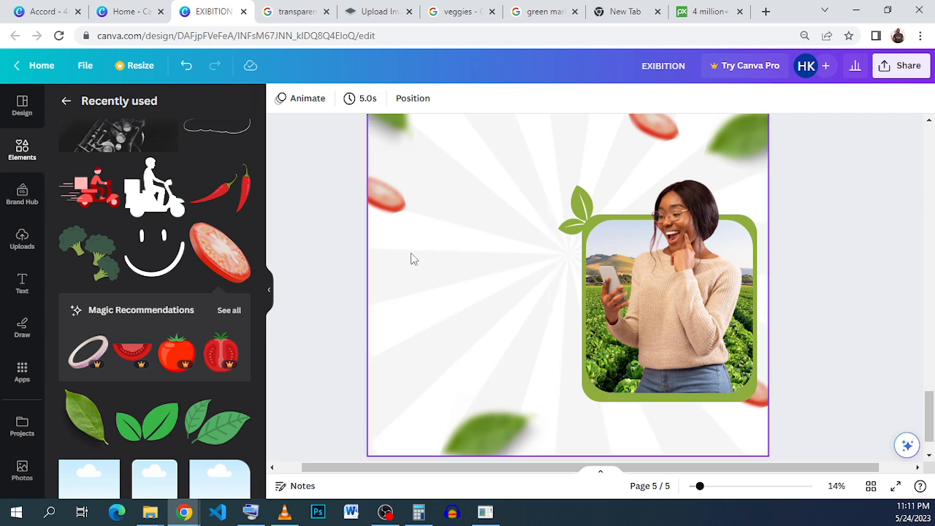
Add the red chili pepper graphic, shrink it and place it at the page's left edge.
{"action": "left_click", "coordinate": [222, 207]}
{"action": "left_click_drag", "start_coordinate": [478, 259], "coordinate": [217, 324]}
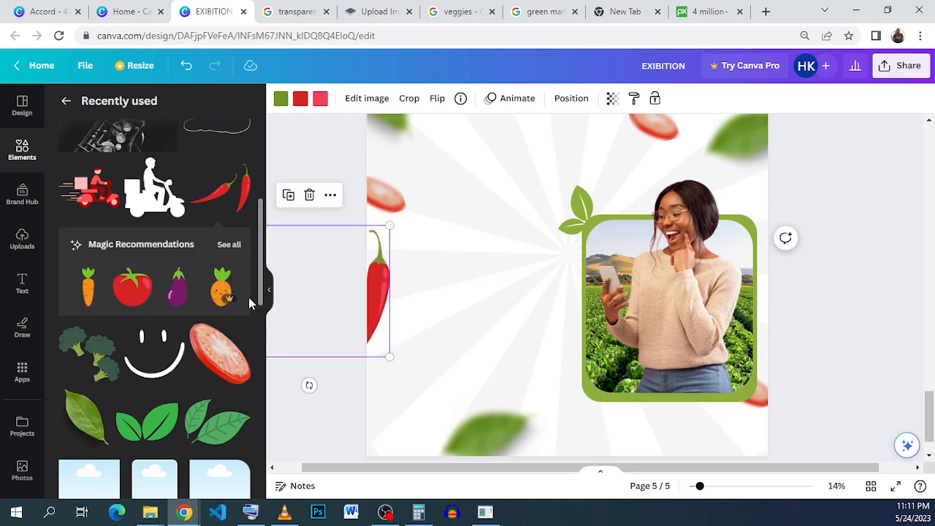
{"action": "left_click_drag", "start_coordinate": [388, 356], "coordinate": [374, 291]}
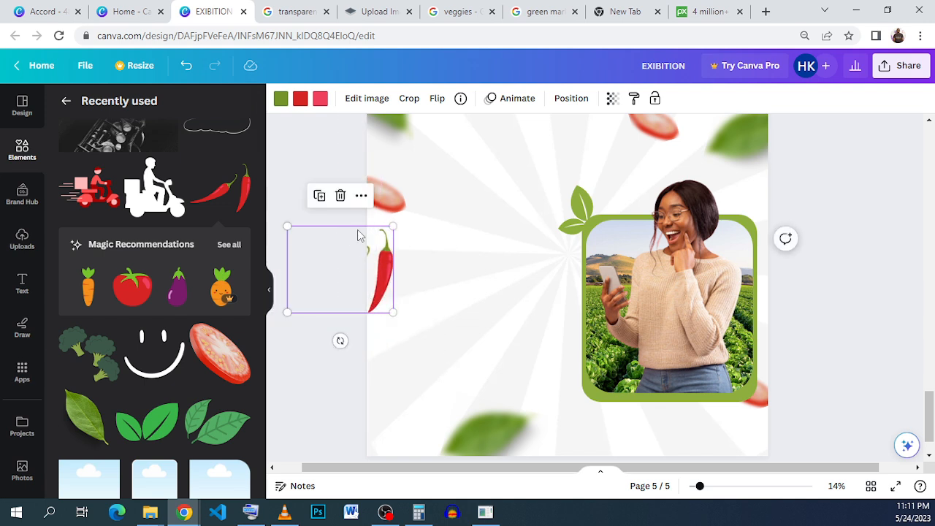
{"action": "left_click_drag", "start_coordinate": [393, 226], "coordinate": [377, 272]}
{"action": "left_click_drag", "start_coordinate": [329, 293], "coordinate": [348, 283]}
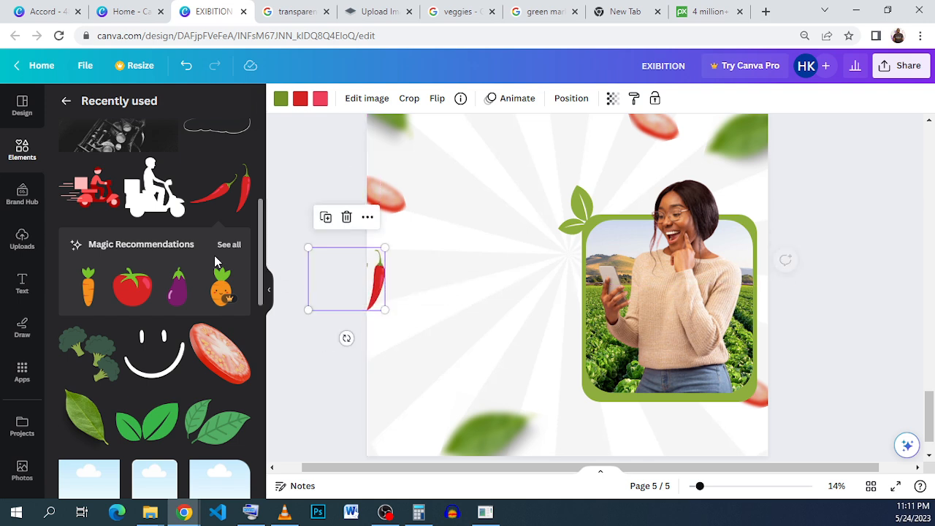
Set the chili pepper's transparency to 23.
{"action": "left_click", "coordinate": [24, 153]}
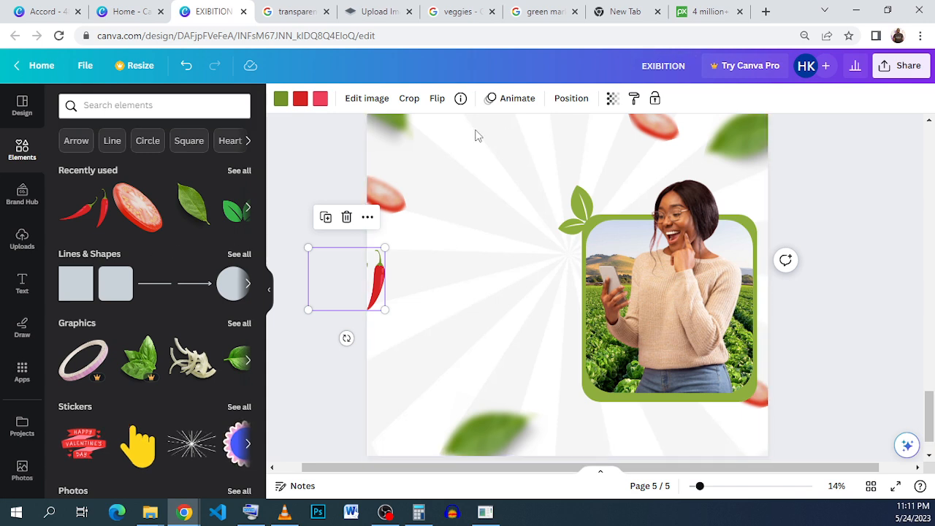
{"action": "left_click", "coordinate": [358, 107]}
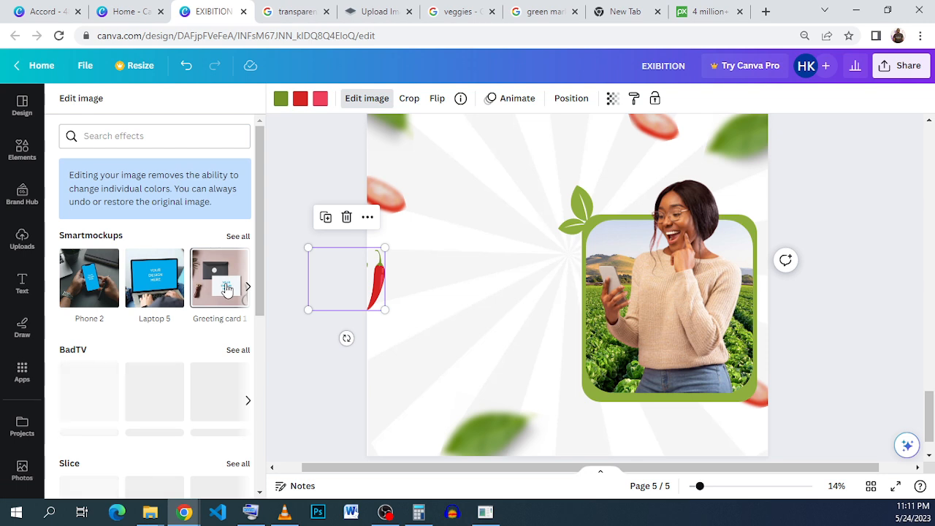
{"action": "left_click", "coordinate": [612, 98]}
{"action": "left_click", "coordinate": [522, 149]}
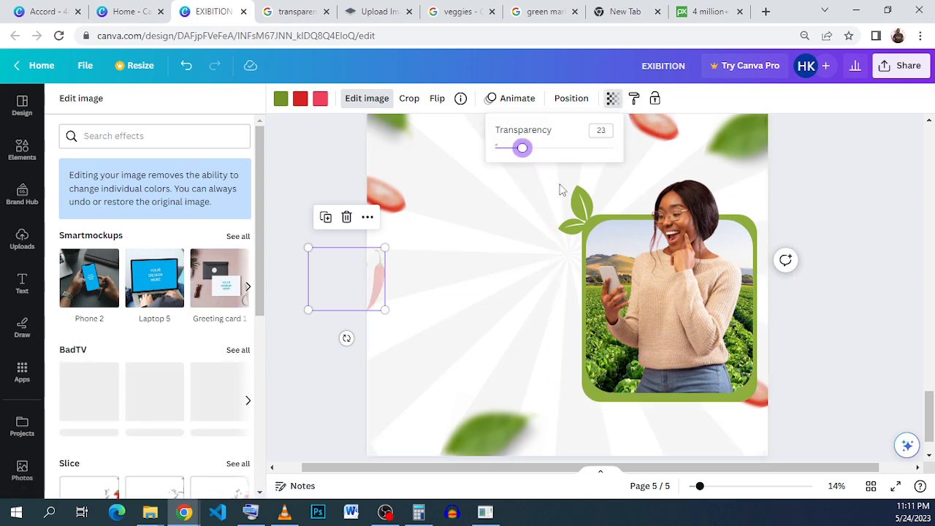
{"action": "left_click", "coordinate": [838, 256]}
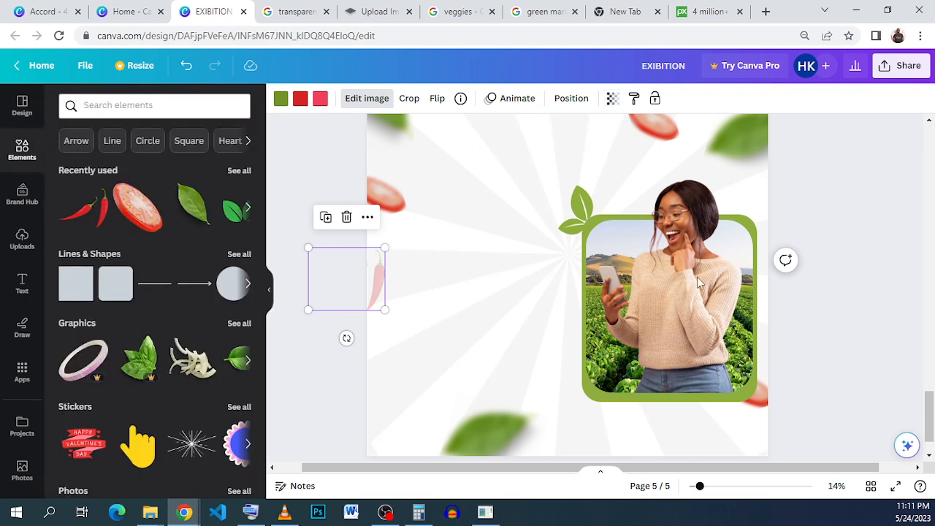
{"action": "left_click", "coordinate": [853, 253]}
Examine the market stall logo in the reference Accord flyer.
{"action": "left_click", "coordinate": [44, 11]}
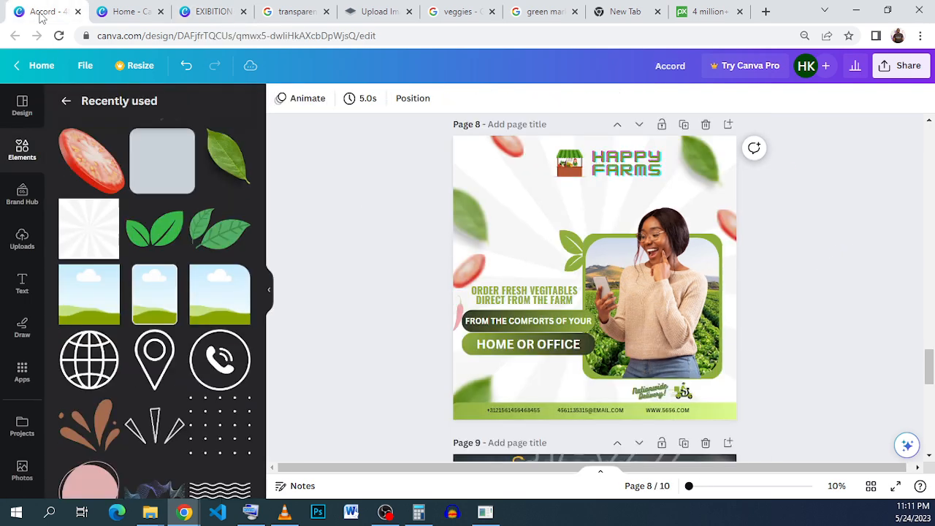
{"action": "left_click", "coordinate": [581, 177]}
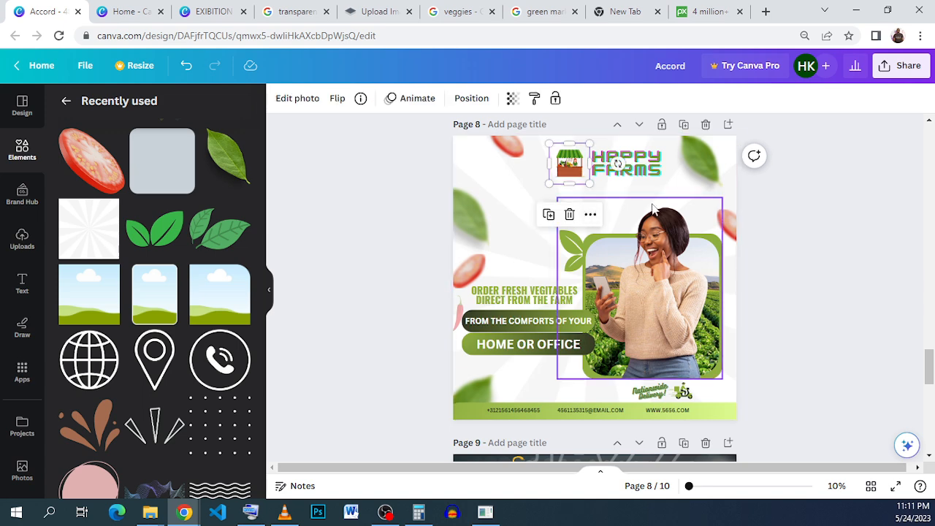
{"action": "left_click", "coordinate": [209, 12]}
Add a new blank page after page 5.
{"action": "scroll", "coordinate": [492, 231], "scroll_direction": "down", "scroll_amount": 3}
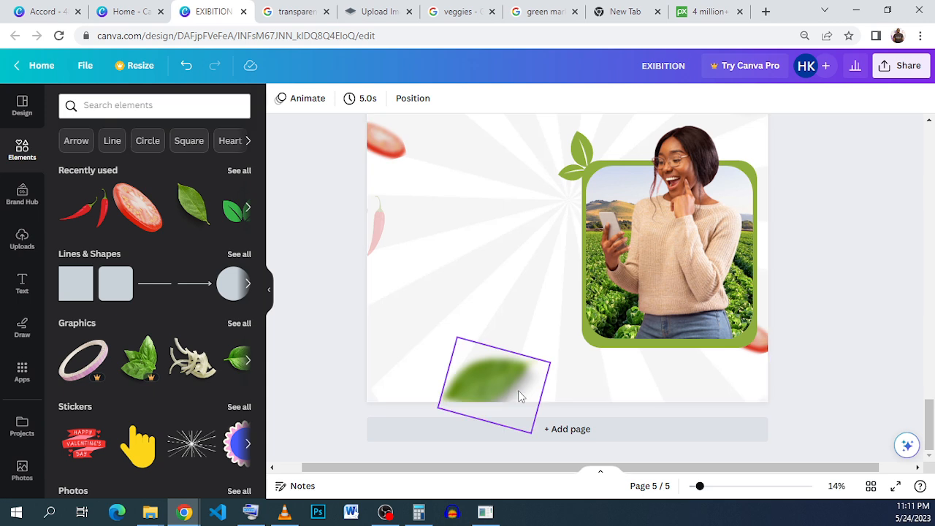
{"action": "left_click", "coordinate": [527, 437]}
{"action": "scroll", "coordinate": [511, 322], "scroll_direction": "down", "scroll_amount": 2}
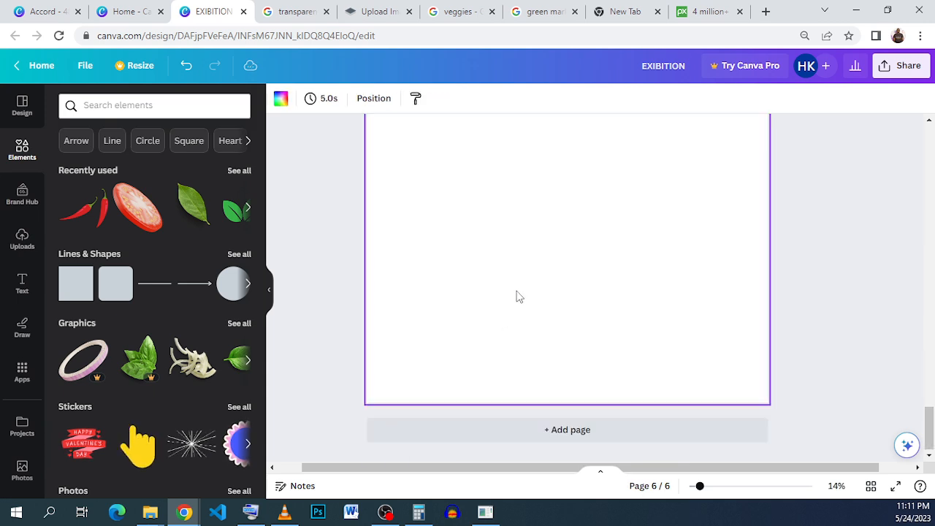
{"action": "scroll", "coordinate": [518, 296], "scroll_direction": "up", "scroll_amount": 1}
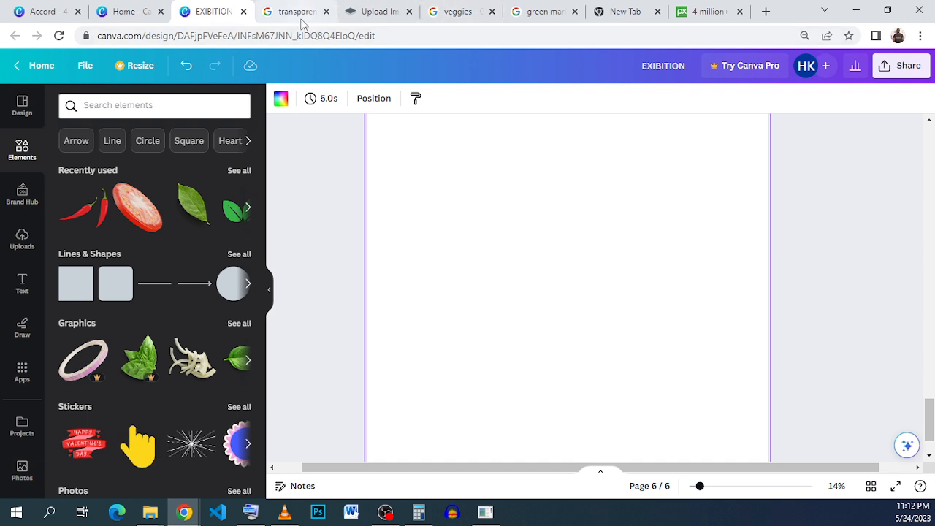
Look through the open image-search and background-removal browser tabs.
{"action": "left_click", "coordinate": [538, 9]}
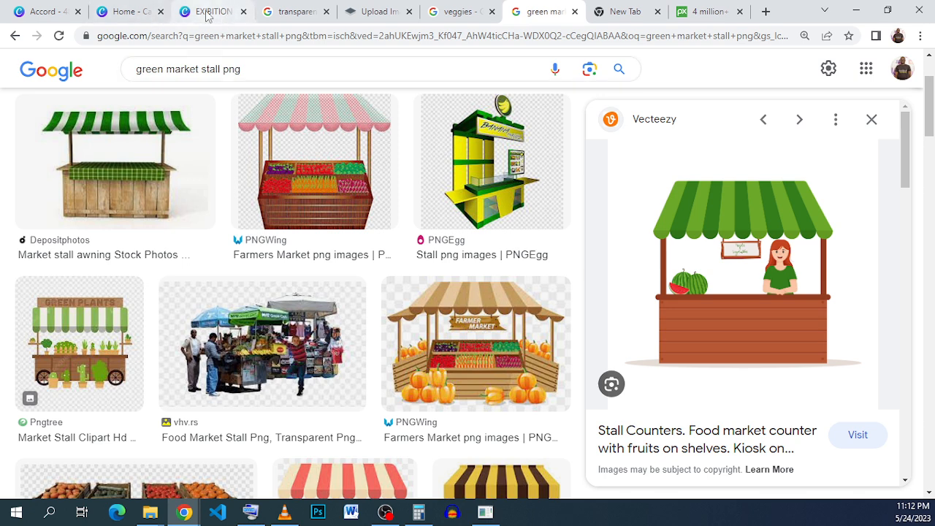
{"action": "left_click", "coordinate": [441, 16]}
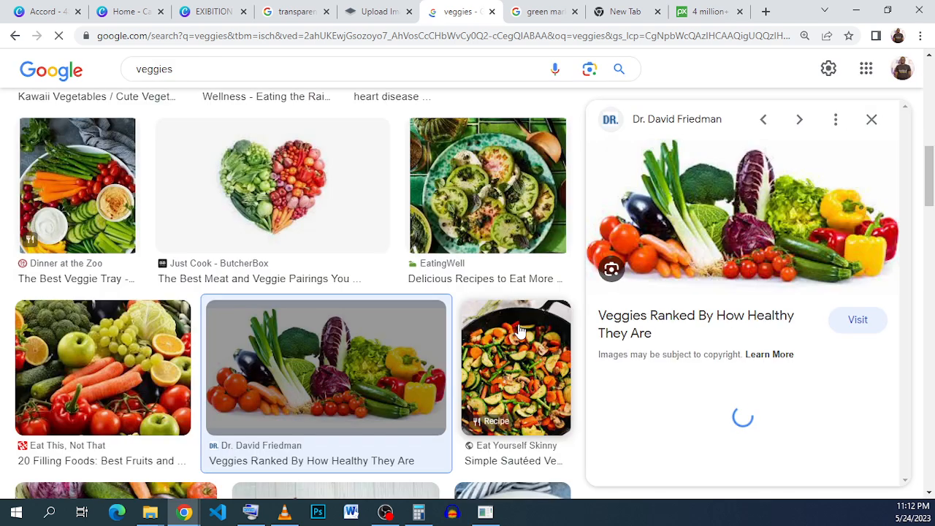
{"action": "scroll", "coordinate": [520, 331], "scroll_direction": "up", "scroll_amount": 5}
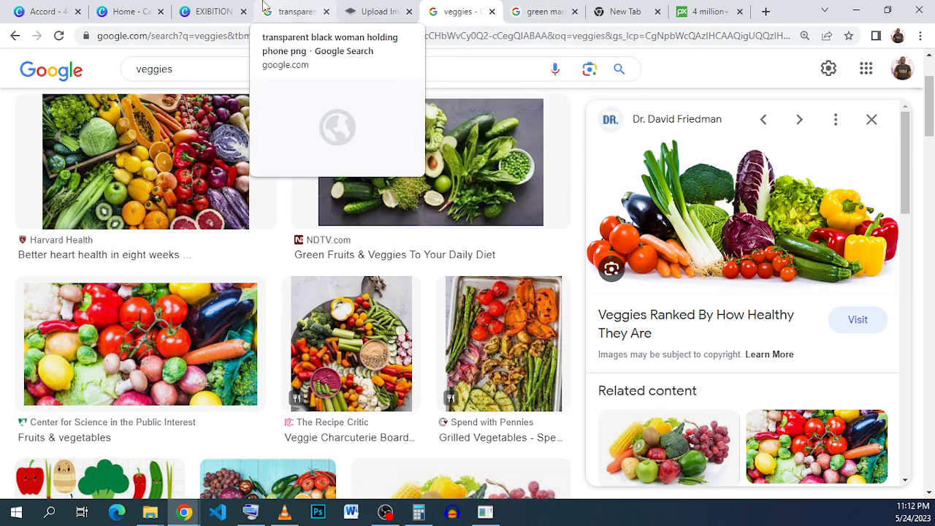
{"action": "left_click", "coordinate": [376, 12]}
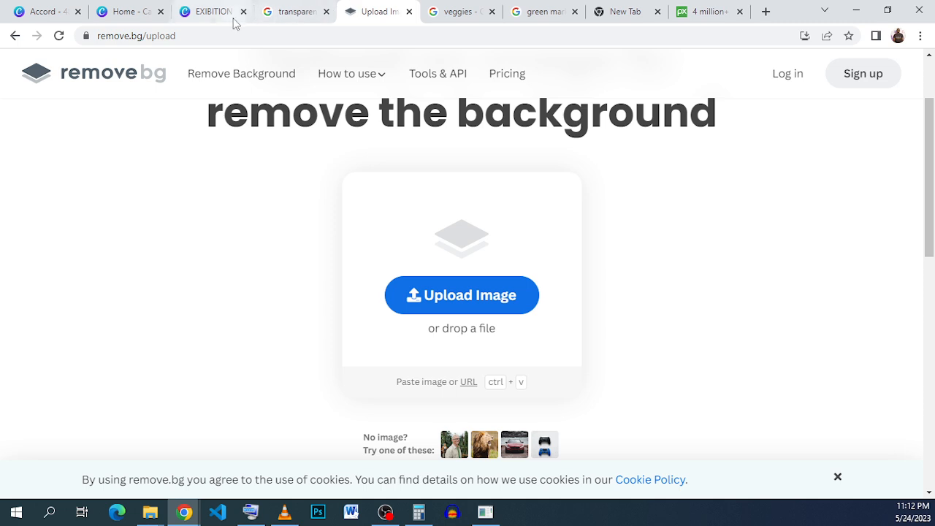
{"action": "left_click", "coordinate": [204, 11]}
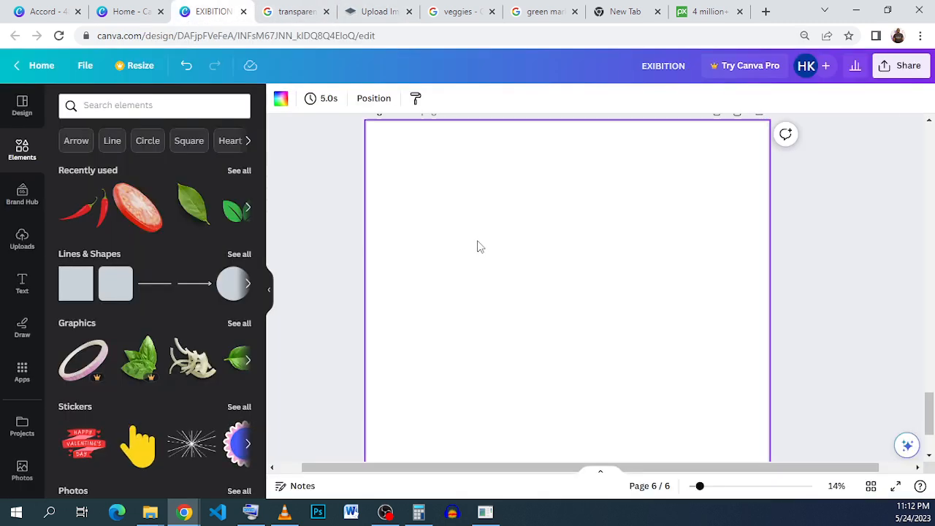
Insert the uploaded green market stall image onto the new page 6.
{"action": "scroll", "coordinate": [476, 246], "scroll_direction": "up", "scroll_amount": 2}
{"action": "scroll", "coordinate": [477, 246], "scroll_direction": "up", "scroll_amount": 5}
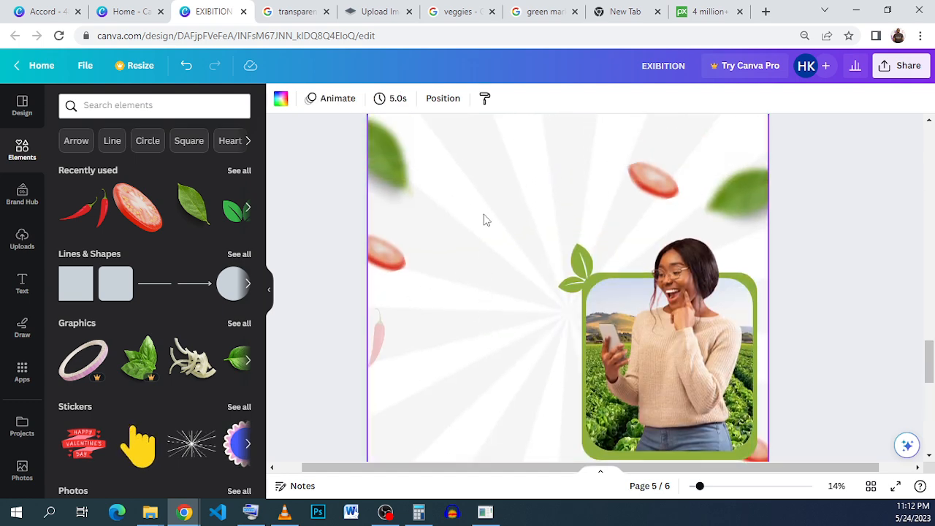
{"action": "scroll", "coordinate": [483, 219], "scroll_direction": "down", "scroll_amount": 5}
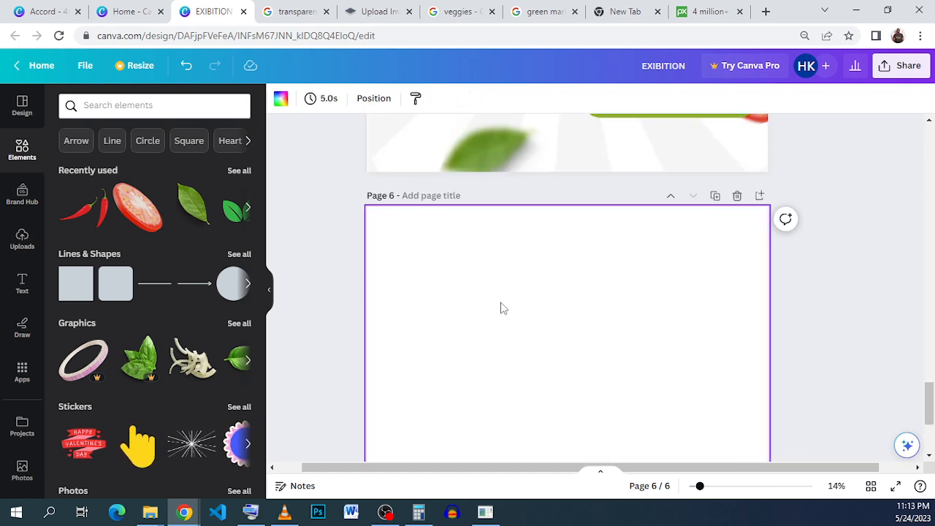
{"action": "left_click", "coordinate": [22, 242]}
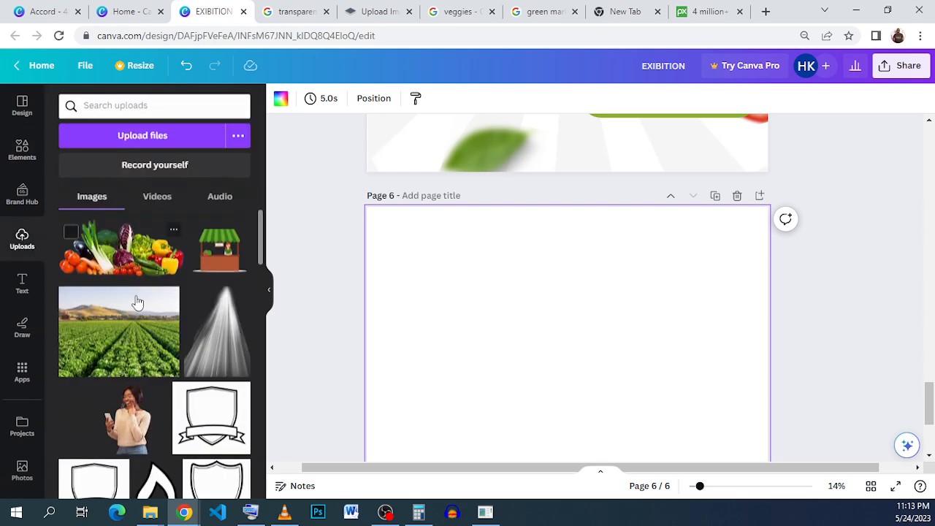
{"action": "left_click", "coordinate": [219, 252]}
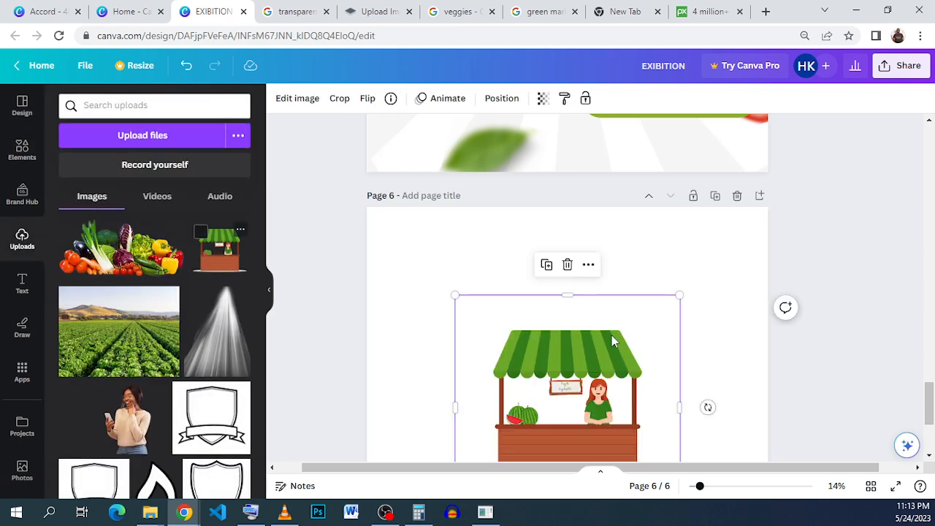
Move the market stall image higher on page 6.
{"action": "left_click_drag", "start_coordinate": [542, 385], "coordinate": [542, 348]}
{"action": "left_click", "coordinate": [674, 244]}
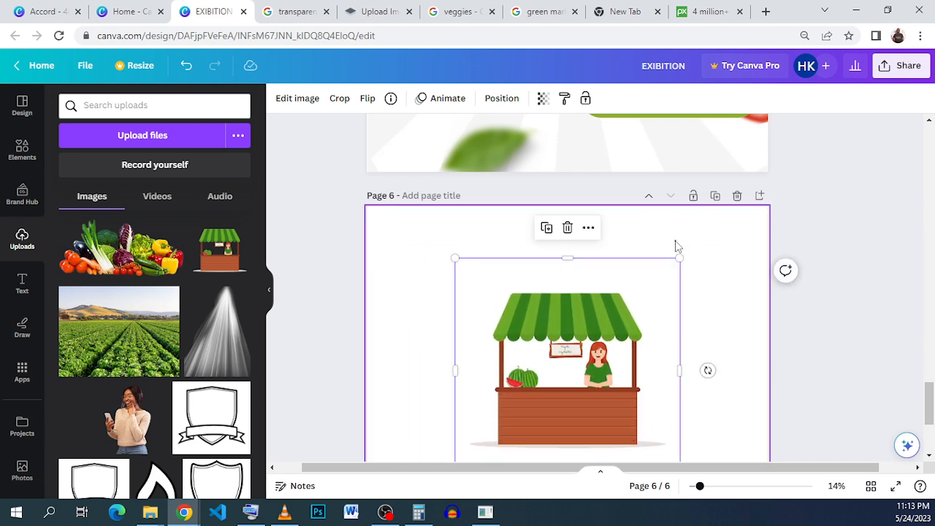
Try several background colours on page 6, ending back on white.
{"action": "left_click", "coordinate": [282, 100]}
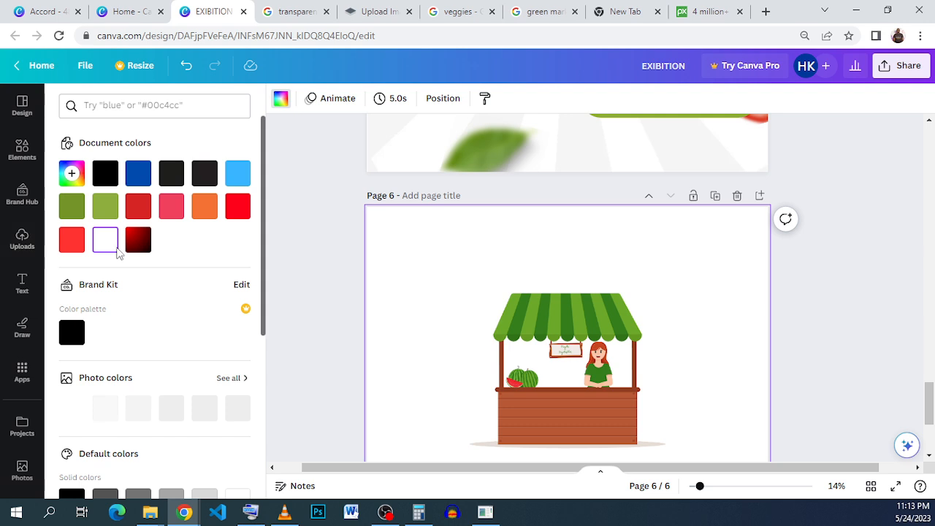
{"action": "left_click", "coordinate": [137, 241]}
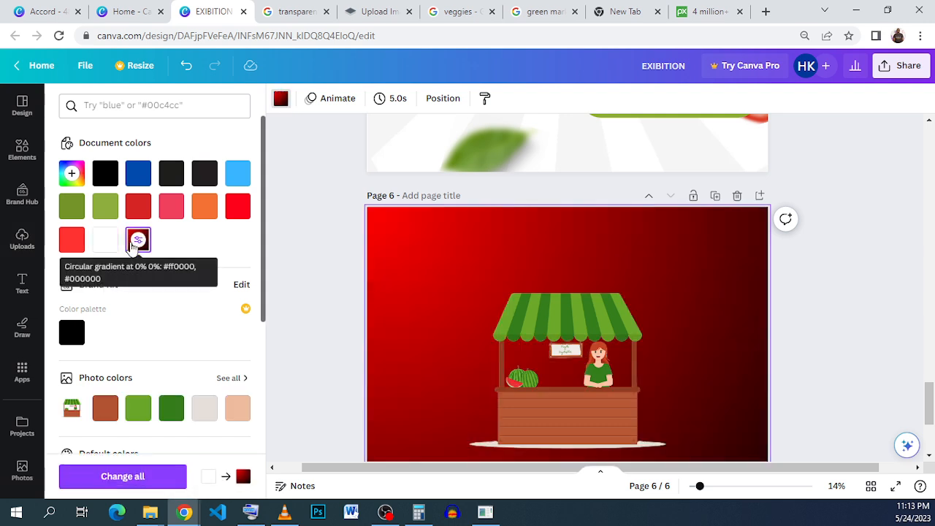
{"action": "left_click", "coordinate": [171, 173]}
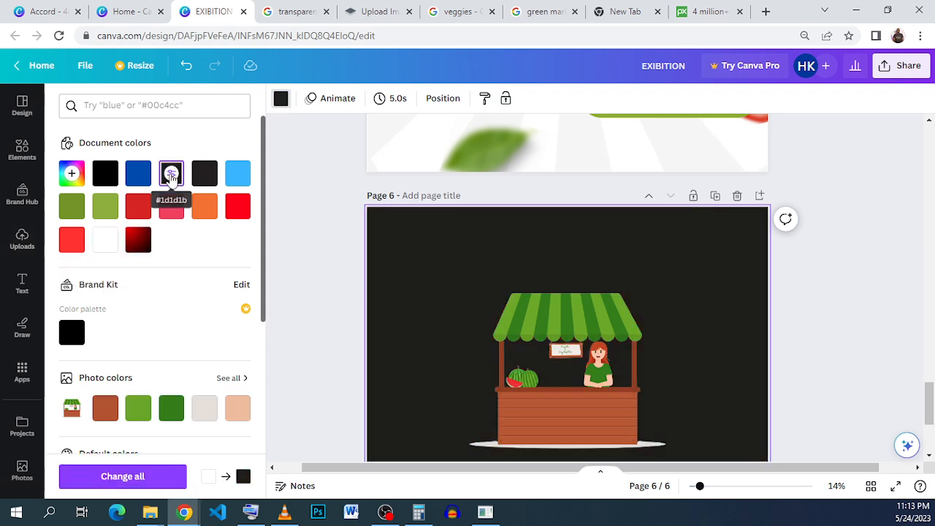
{"action": "left_click", "coordinate": [237, 173]}
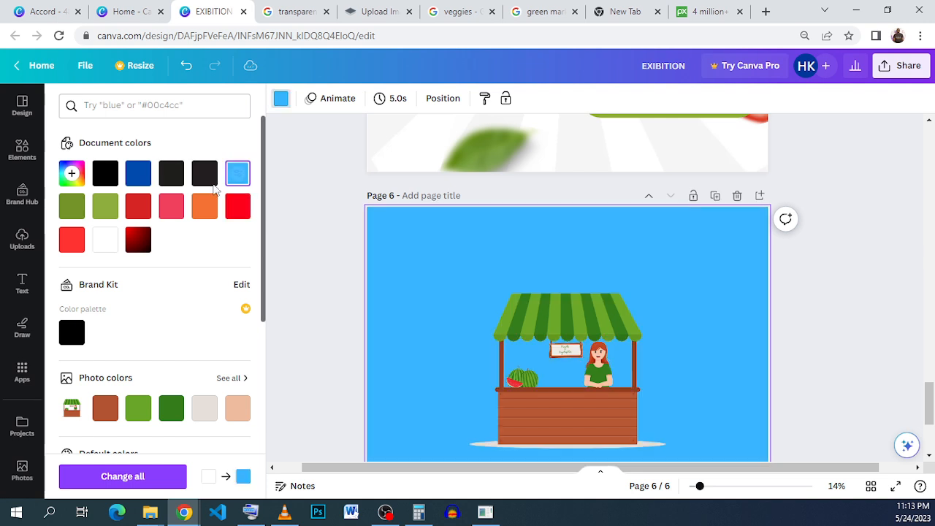
{"action": "left_click", "coordinate": [133, 181]}
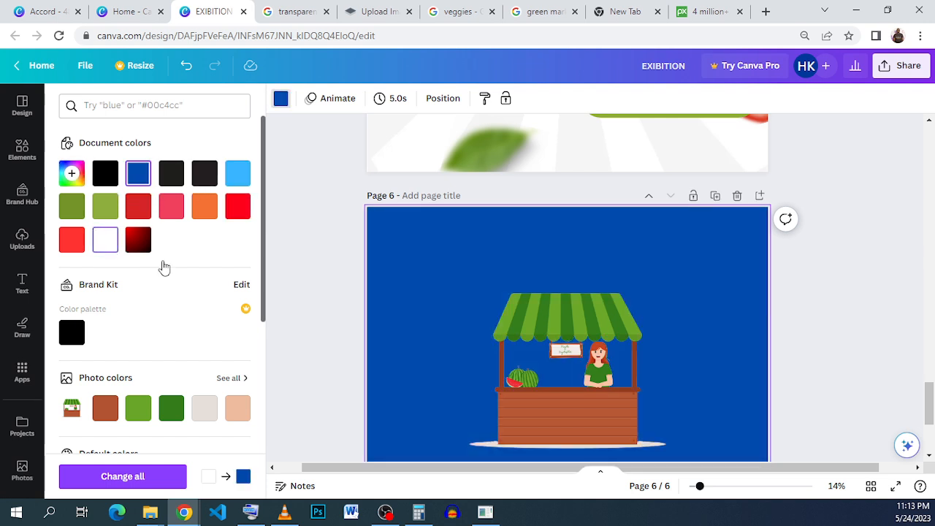
{"action": "left_click", "coordinate": [106, 242]}
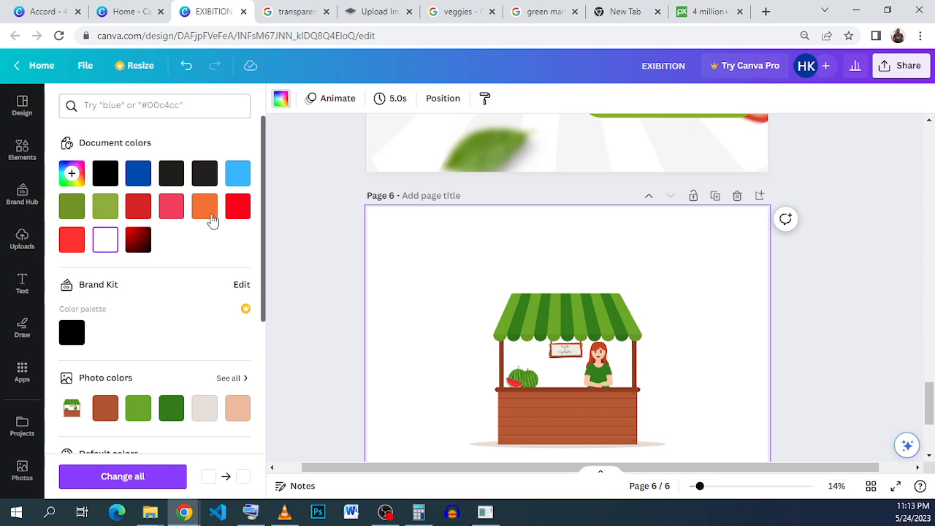
Add the uploaded vegetables image, shrink it and place it inside the stall just above the counter.
{"action": "left_click", "coordinate": [20, 241]}
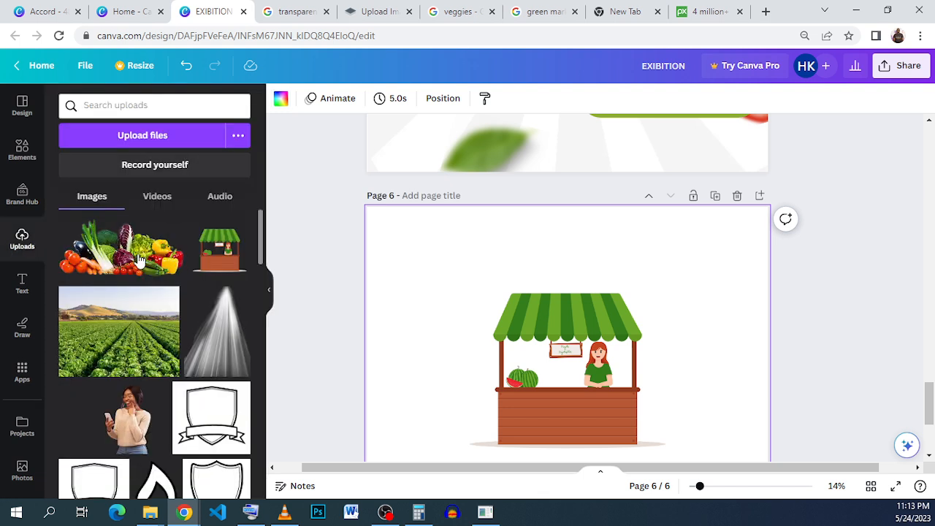
{"action": "left_click_drag", "start_coordinate": [581, 430], "coordinate": [591, 367]}
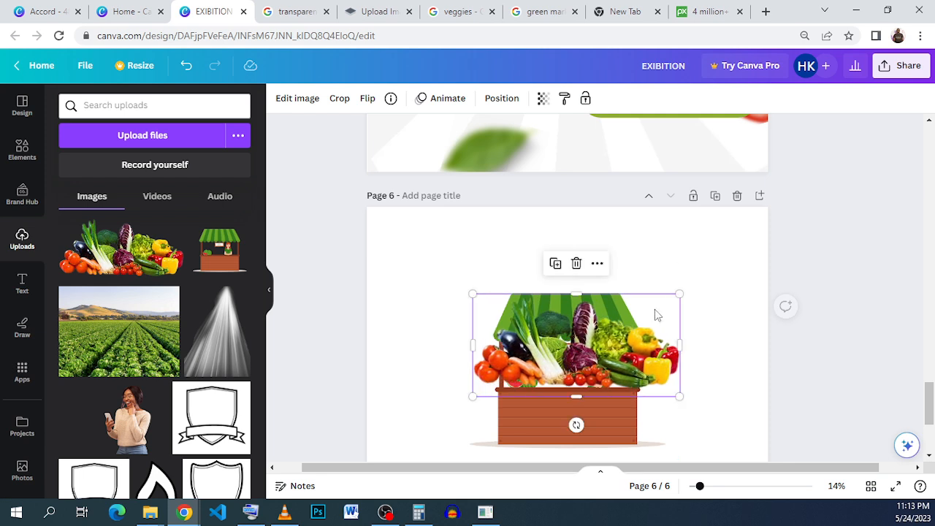
{"action": "left_click_drag", "start_coordinate": [679, 294], "coordinate": [552, 358]}
{"action": "left_click_drag", "start_coordinate": [491, 380], "coordinate": [506, 375]}
{"action": "left_click_drag", "start_coordinate": [508, 374], "coordinate": [516, 378]}
{"action": "left_click", "coordinate": [738, 388]}
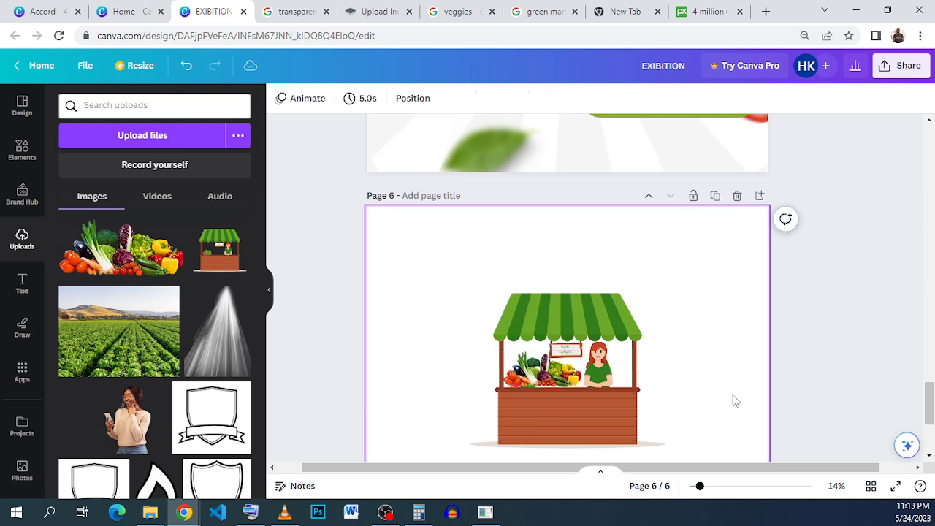
{"action": "left_click", "coordinate": [544, 382]}
{"action": "key", "text": "Down"}
{"action": "key", "text": "Down"}
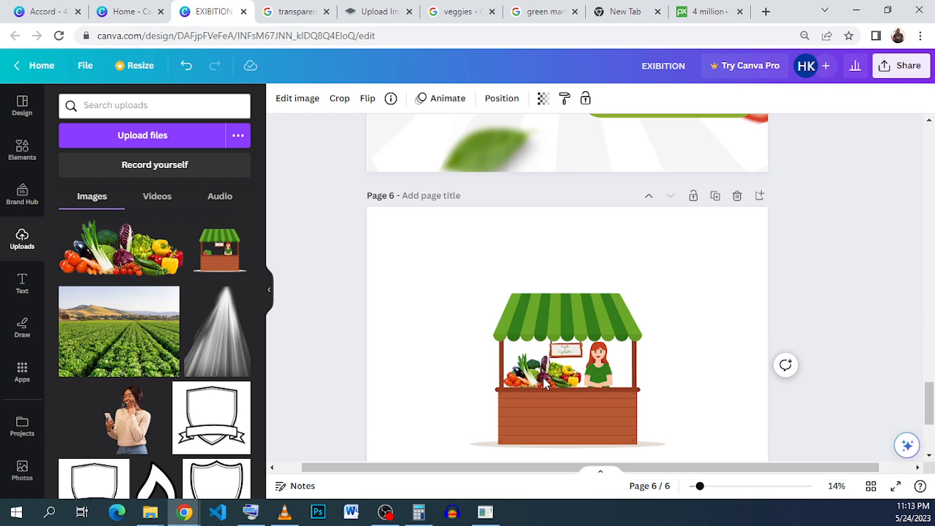
Select the stall and vegetables together and move them onto page 5.
{"action": "left_click", "coordinate": [861, 408]}
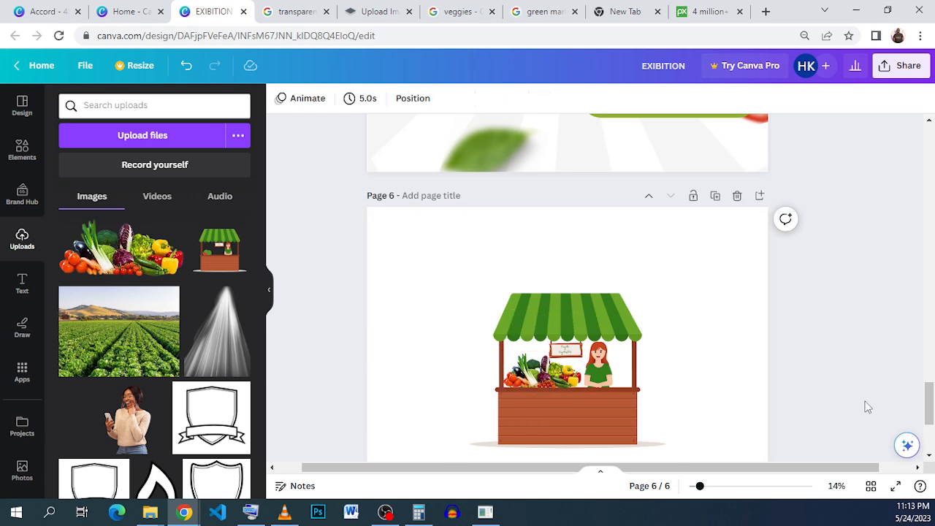
{"action": "scroll", "coordinate": [804, 373], "scroll_direction": "down", "scroll_amount": 2}
{"action": "left_click_drag", "start_coordinate": [890, 388], "coordinate": [505, 241]}
{"action": "scroll", "coordinate": [612, 293], "scroll_direction": "up", "scroll_amount": 5}
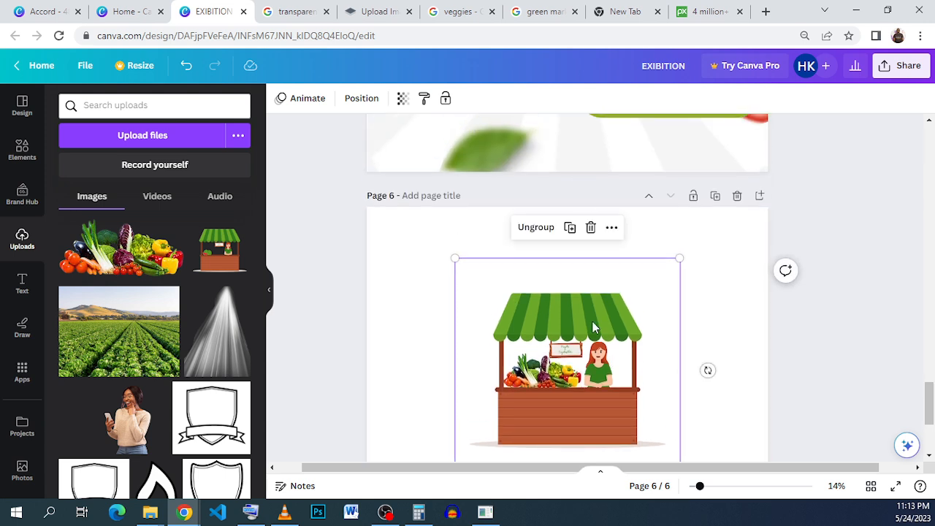
{"action": "left_click_drag", "start_coordinate": [582, 431], "coordinate": [523, 170]}
Shrink the stall and vegetables into a small logo and place it at the top centre of page 5.
{"action": "scroll", "coordinate": [557, 422], "scroll_direction": "up", "scroll_amount": 3}
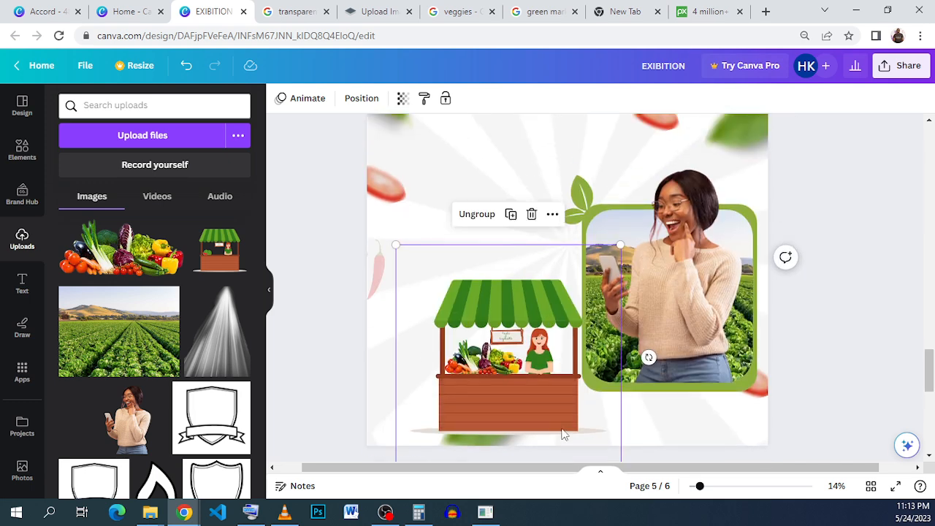
{"action": "left_click_drag", "start_coordinate": [541, 397], "coordinate": [538, 237]}
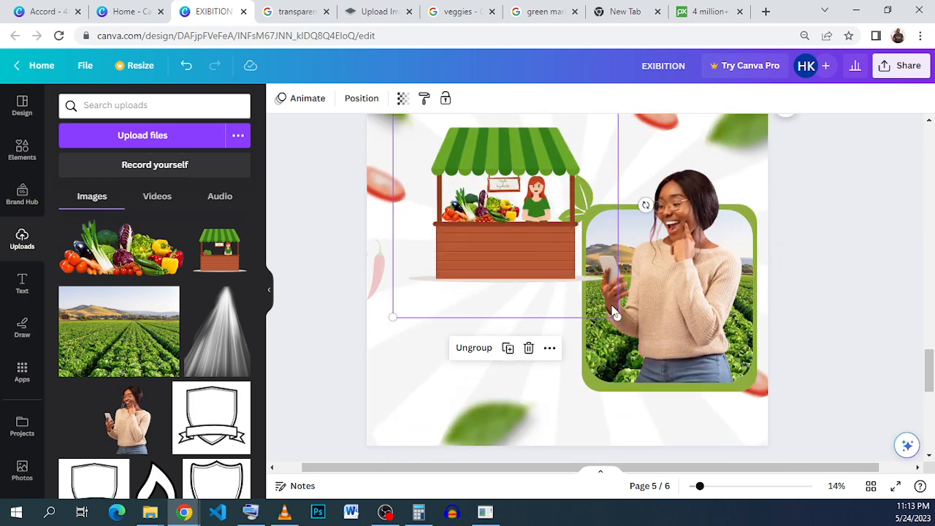
{"action": "left_click_drag", "start_coordinate": [618, 317], "coordinate": [441, 144]}
{"action": "scroll", "coordinate": [472, 209], "scroll_direction": "up", "scroll_amount": 2}
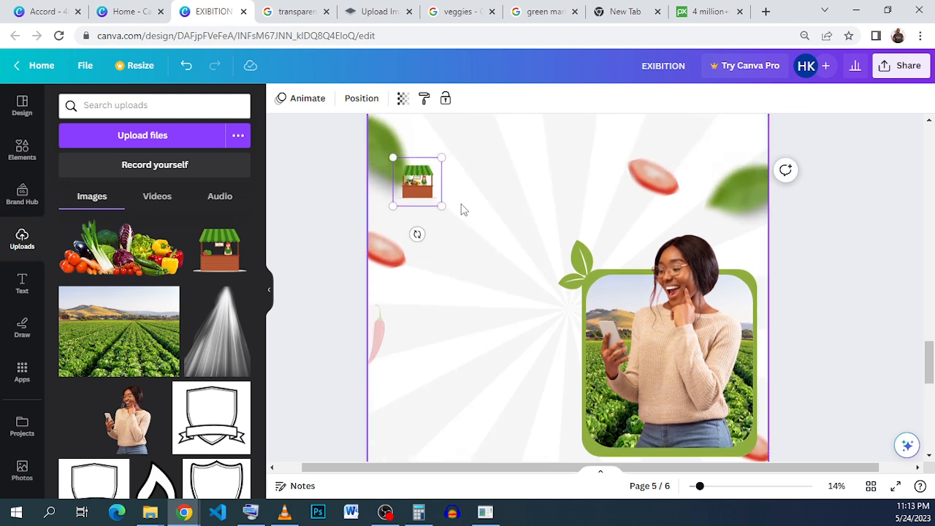
{"action": "left_click_drag", "start_coordinate": [422, 203], "coordinate": [519, 155]}
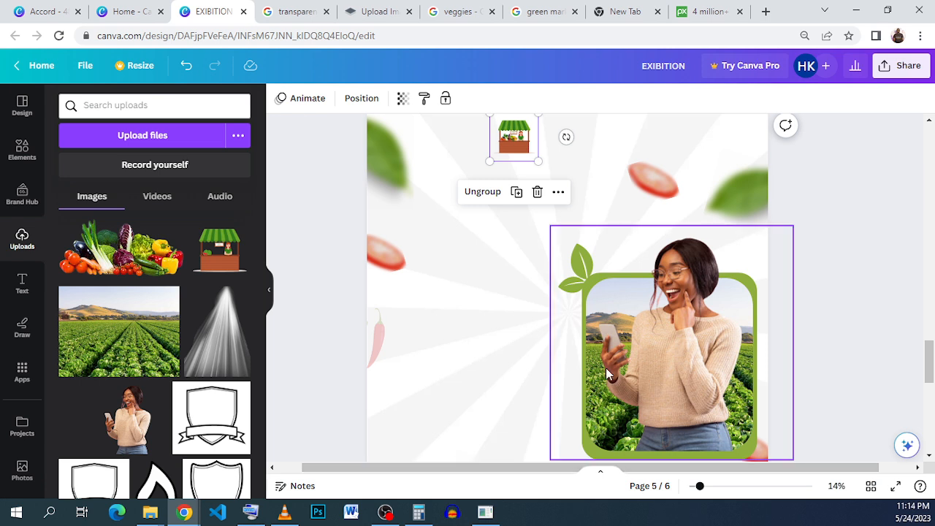
{"action": "scroll", "coordinate": [616, 335], "scroll_direction": "up", "scroll_amount": 2}
{"action": "scroll", "coordinate": [617, 339], "scroll_direction": "down", "scroll_amount": 2}
{"action": "scroll", "coordinate": [616, 325], "scroll_direction": "down", "scroll_amount": 1}
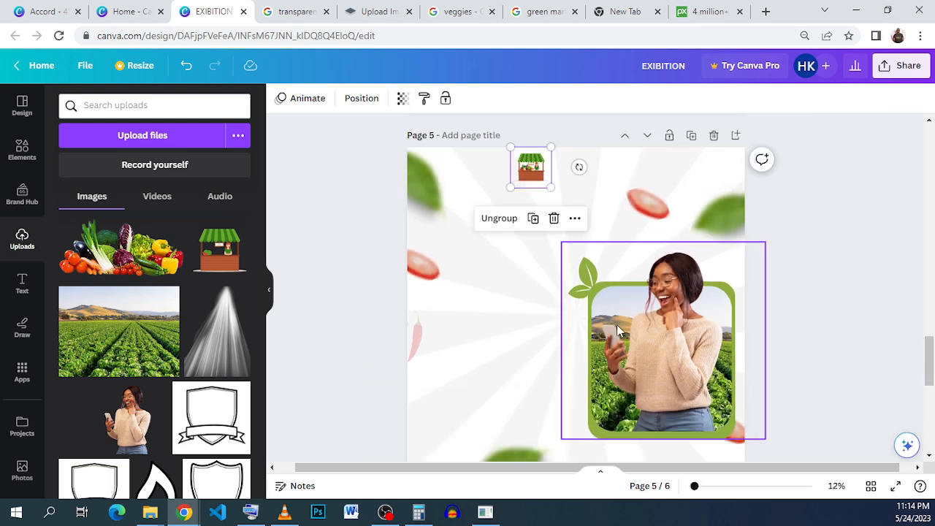
{"action": "left_click_drag", "start_coordinate": [544, 150], "coordinate": [545, 154]}
Add the PIZZA PARTY text style and move it to the top of page 5.
{"action": "left_click", "coordinate": [23, 280]}
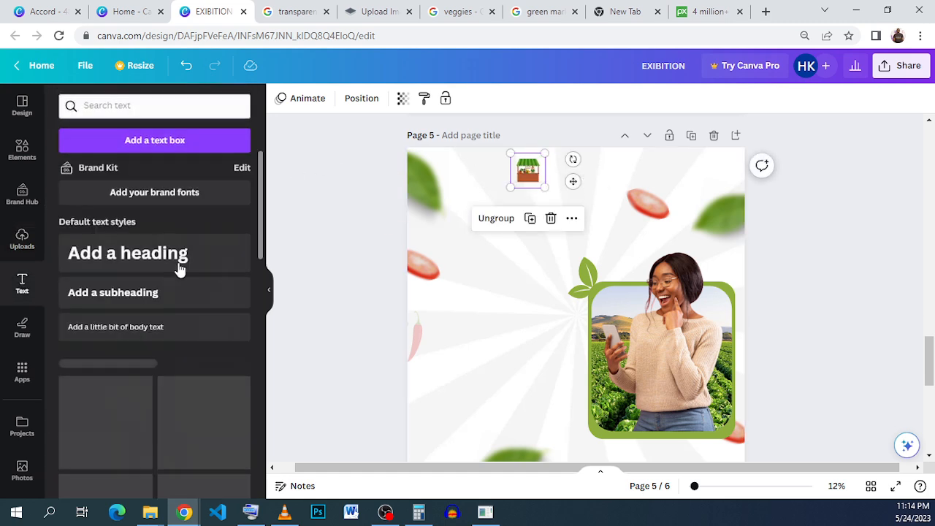
{"action": "scroll", "coordinate": [171, 326], "scroll_direction": "down", "scroll_amount": 3}
{"action": "scroll", "coordinate": [171, 326], "scroll_direction": "down", "scroll_amount": 5}
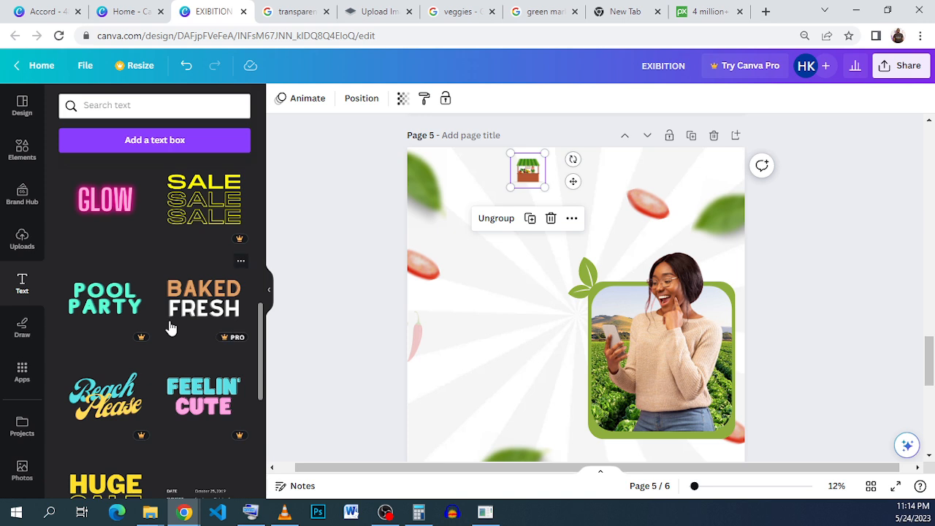
{"action": "scroll", "coordinate": [171, 327], "scroll_direction": "down", "scroll_amount": 5}
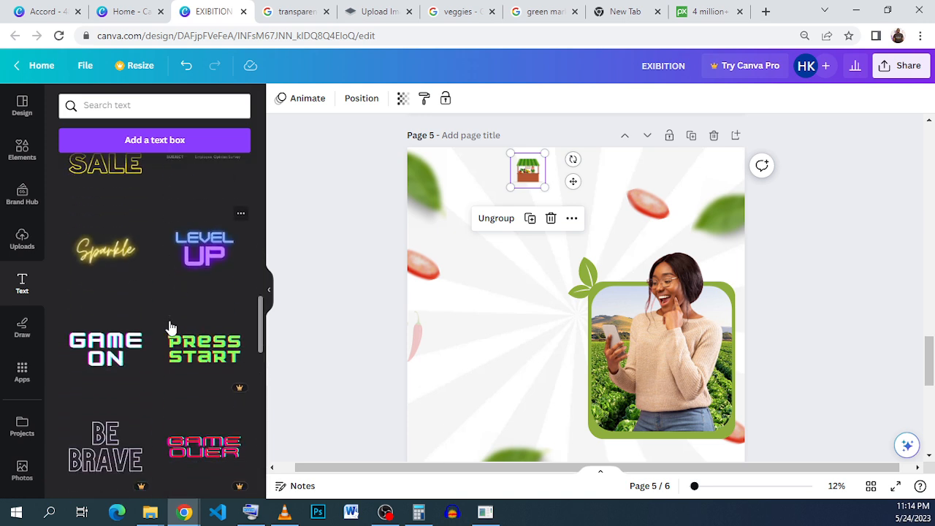
{"action": "scroll", "coordinate": [169, 327], "scroll_direction": "down", "scroll_amount": 4}
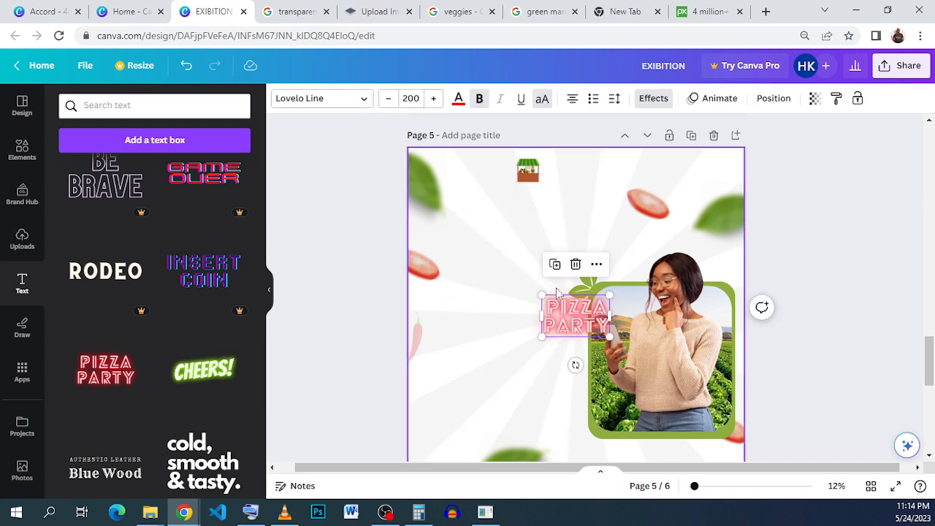
{"action": "left_click_drag", "start_coordinate": [561, 321], "coordinate": [564, 168]}
Shrink the PIZZA PARTY text and position it beside the stall logo.
{"action": "left_click_drag", "start_coordinate": [618, 147], "coordinate": [564, 169]}
{"action": "left_click", "coordinate": [621, 176]}
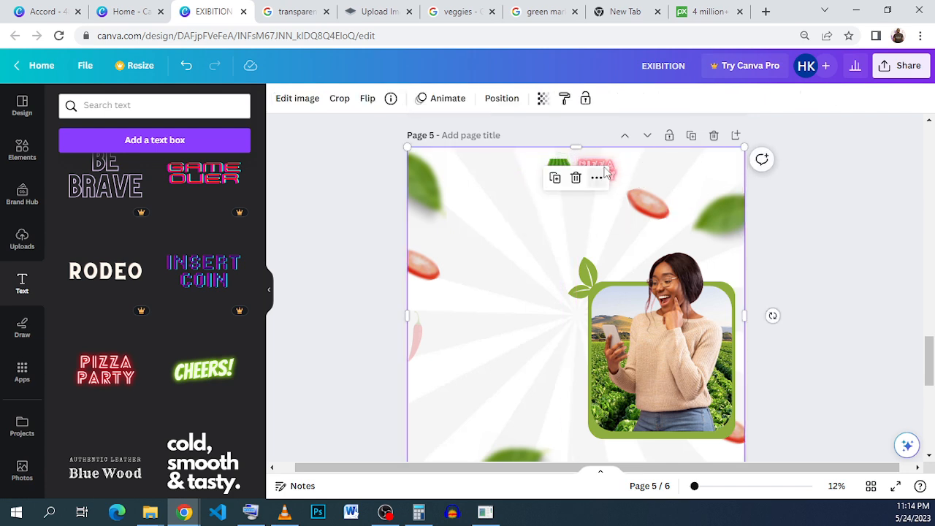
{"action": "left_click", "coordinate": [605, 166]}
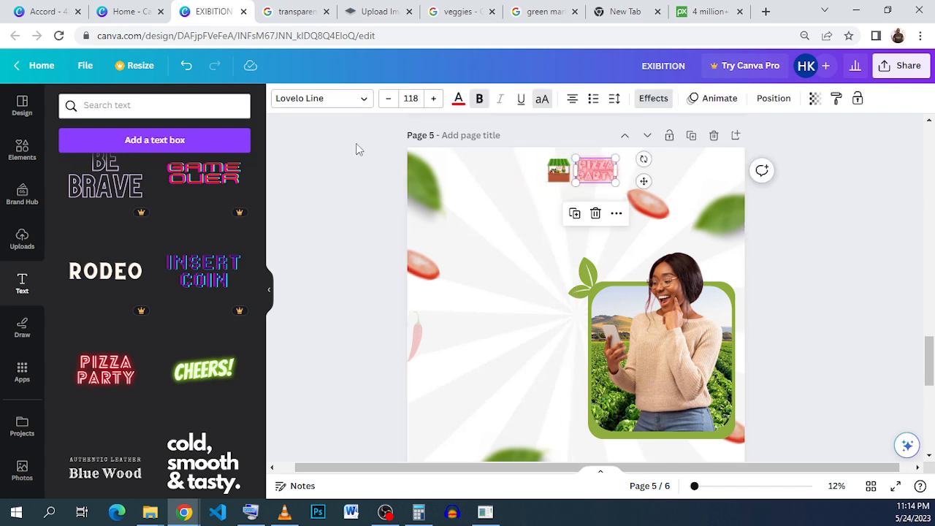
Set the PIZZA PARTY text colour to dark green and change its effect style to None.
{"action": "left_click", "coordinate": [459, 100]}
{"action": "left_click", "coordinate": [105, 207]}
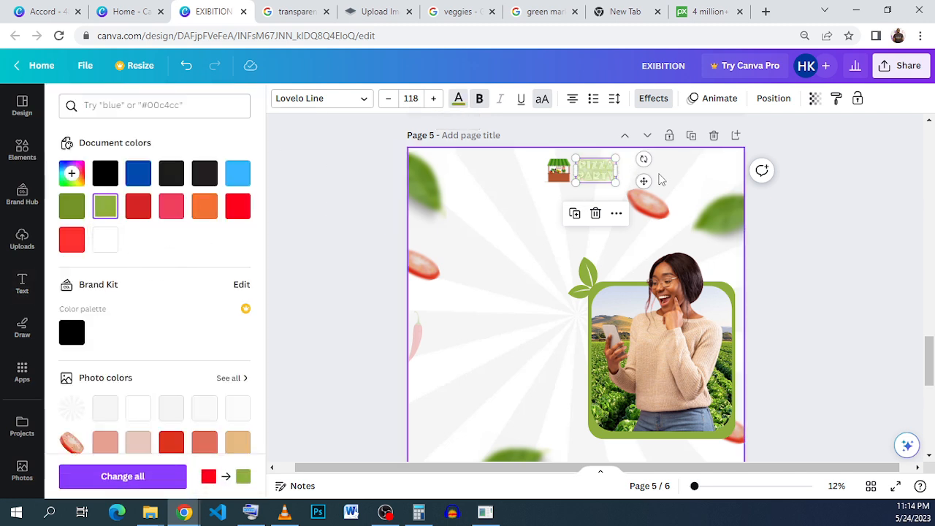
{"action": "left_click", "coordinate": [72, 210]}
{"action": "left_click", "coordinate": [654, 96]}
{"action": "left_click", "coordinate": [102, 178]}
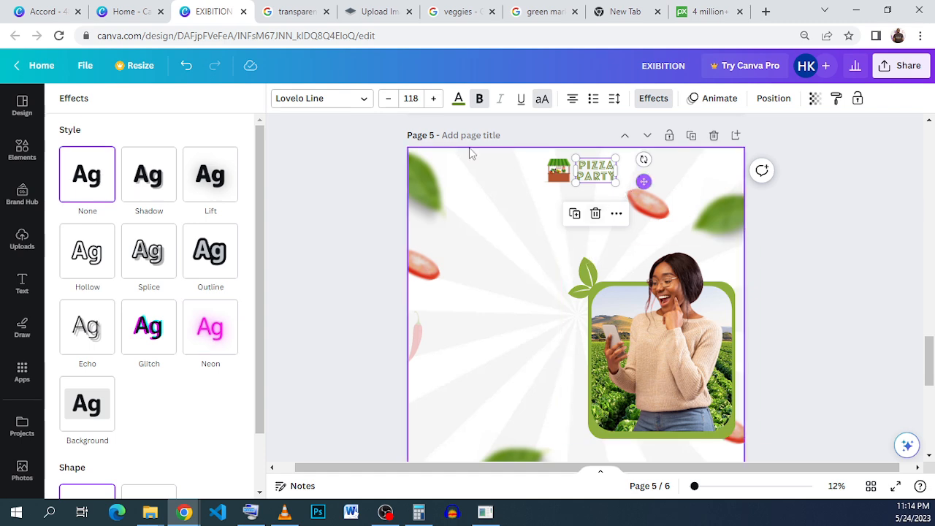
Copy the HAPPY FARMS heading text from the reference Accord flyer.
{"action": "left_click", "coordinate": [33, 13]}
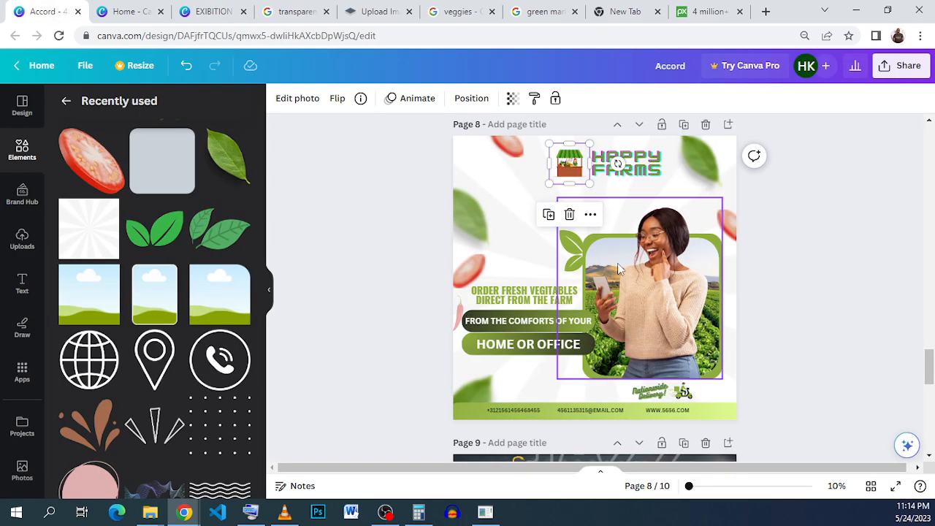
{"action": "left_click", "coordinate": [651, 168]}
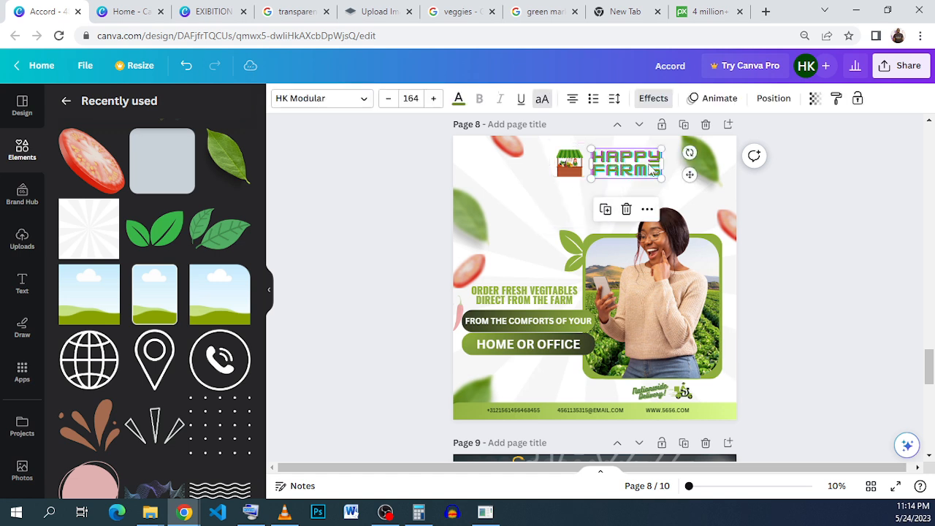
{"action": "left_click", "coordinate": [650, 168]}
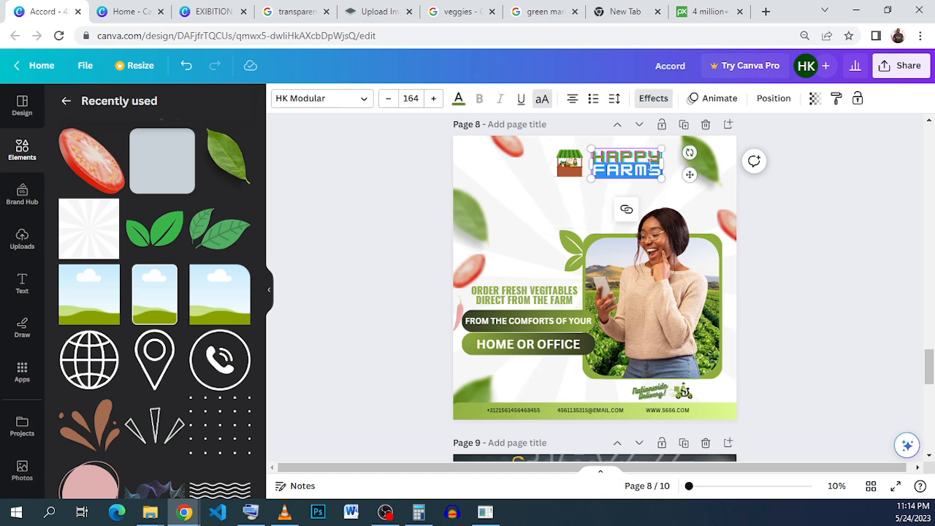
{"action": "left_click_drag", "start_coordinate": [593, 152], "coordinate": [652, 167]}
{"action": "left_click", "coordinate": [594, 156]}
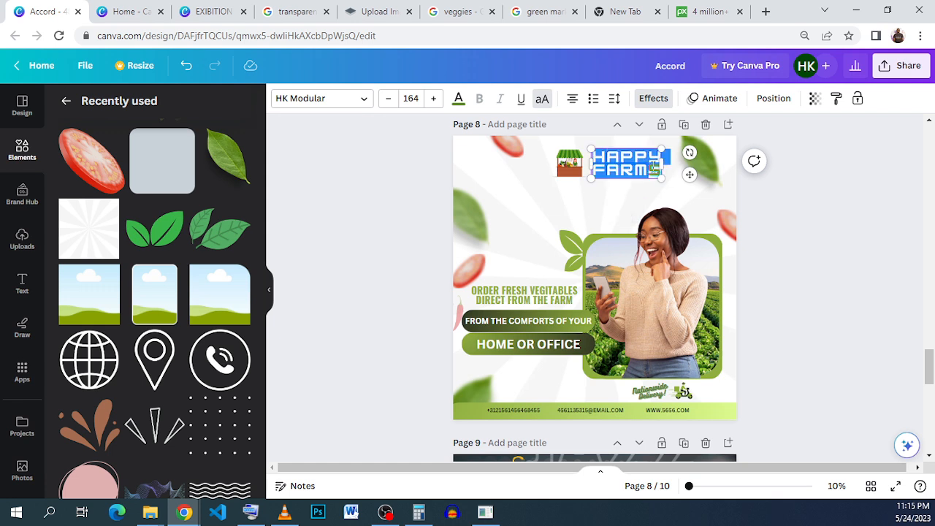
{"action": "right_click", "coordinate": [641, 167]}
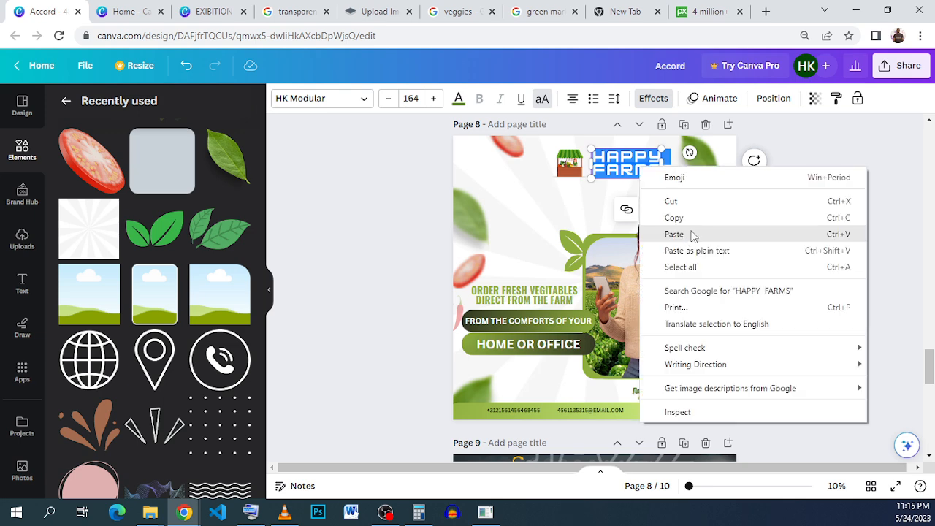
{"action": "left_click", "coordinate": [696, 219]}
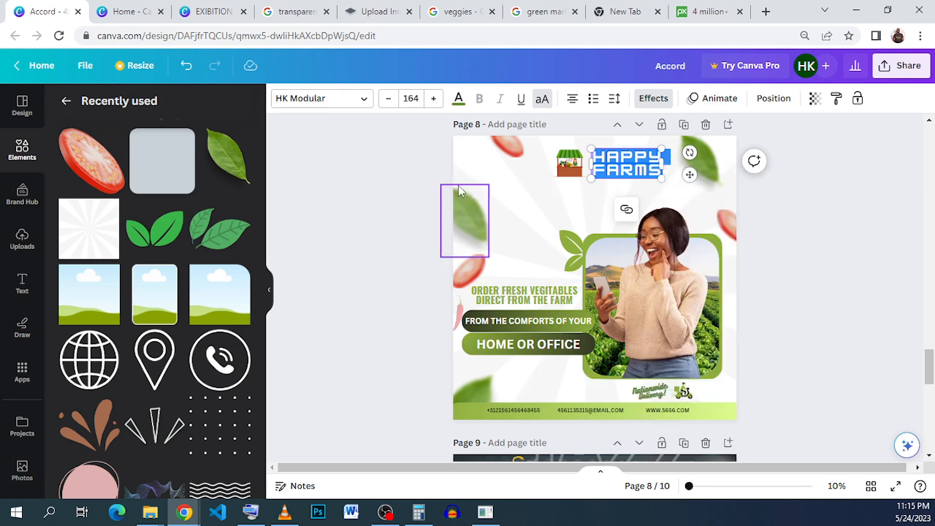
Paste the copied HAPPY FARMS text over the PIZZA PARTY text on page 5 and widen its text box.
{"action": "left_click", "coordinate": [191, 14]}
{"action": "double_click", "coordinate": [598, 166]}
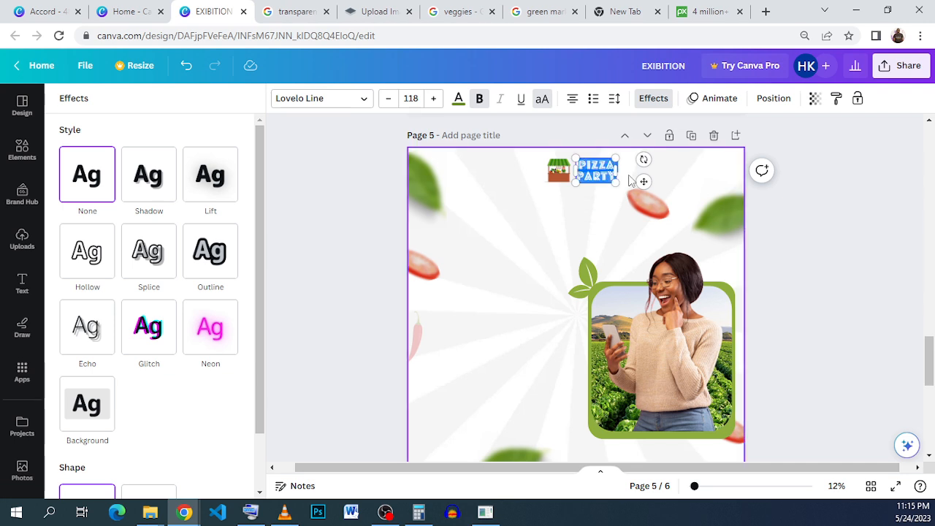
{"action": "left_click_drag", "start_coordinate": [623, 175], "coordinate": [624, 184]}
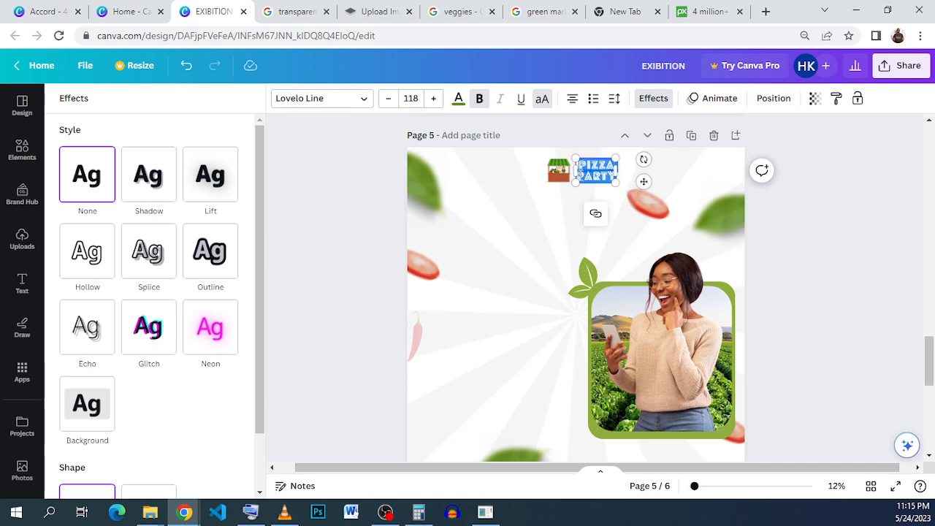
{"action": "right_click", "coordinate": [594, 172]}
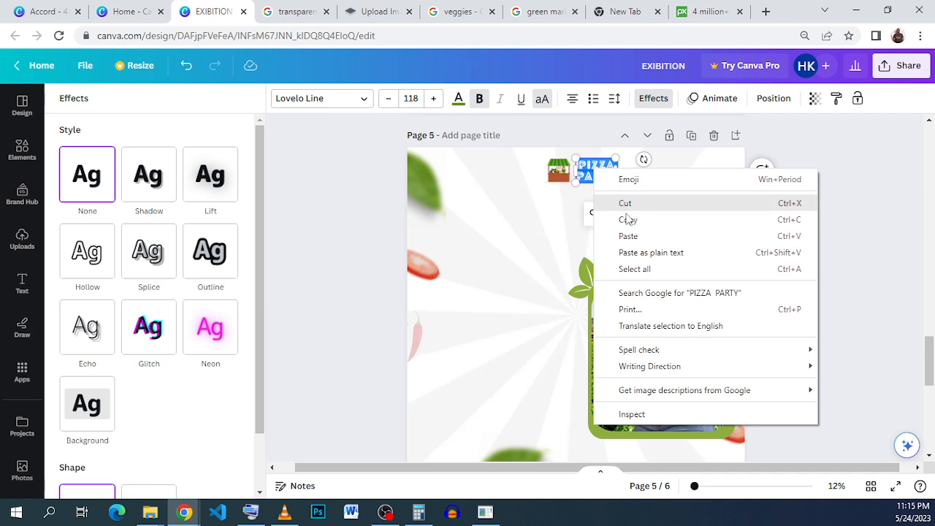
{"action": "left_click", "coordinate": [628, 235]}
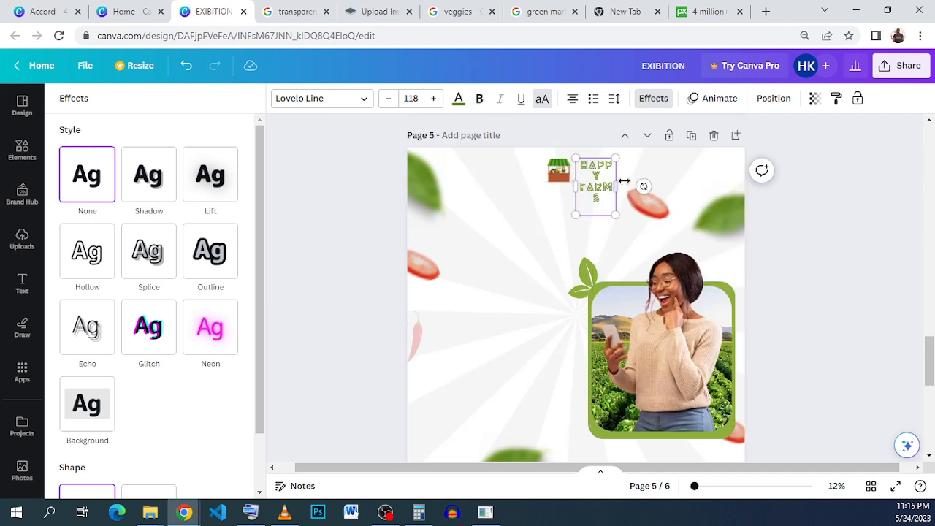
{"action": "left_click_drag", "start_coordinate": [626, 176], "coordinate": [631, 182]}
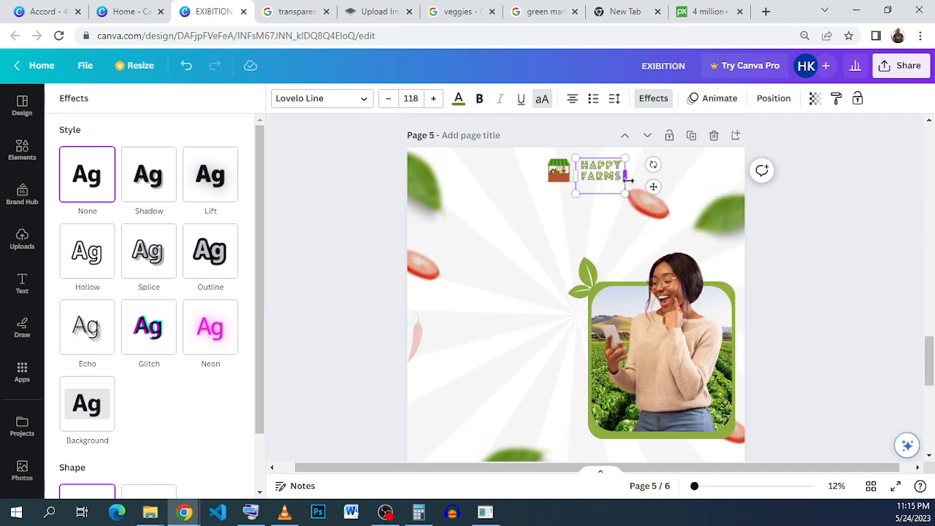
{"action": "left_click", "coordinate": [850, 243]}
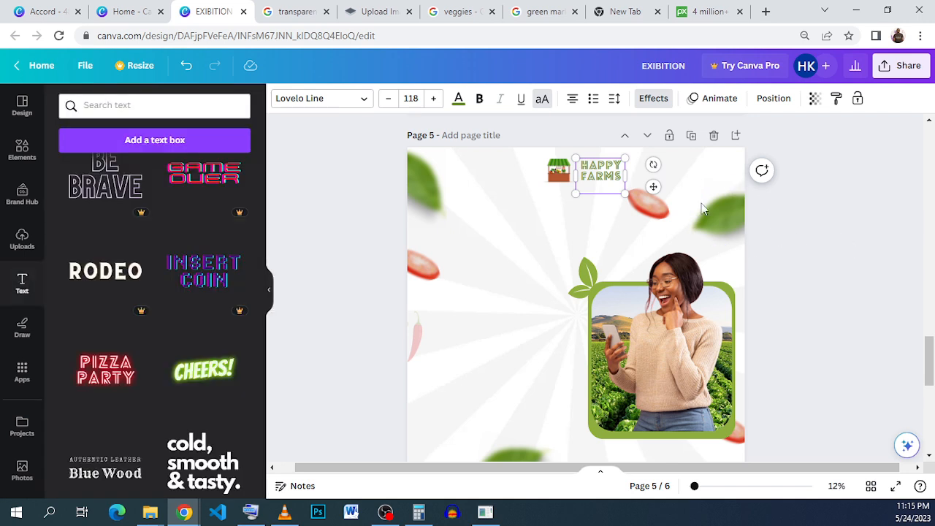
{"action": "left_click", "coordinate": [821, 228]}
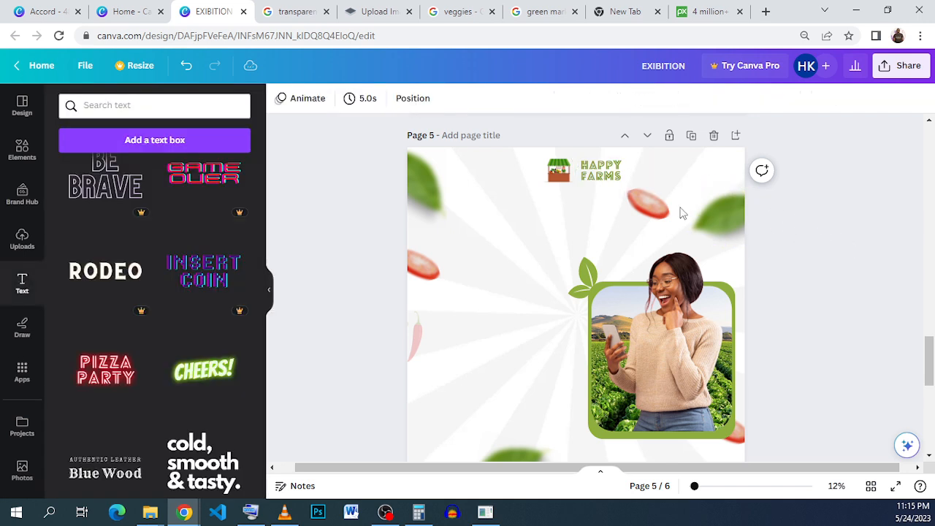
Move the stall logo closer to the HAPPY FARMS heading and shift the nearby tomato slice up toward the corner.
{"action": "left_click", "coordinate": [599, 192]}
{"action": "left_click", "coordinate": [794, 308]}
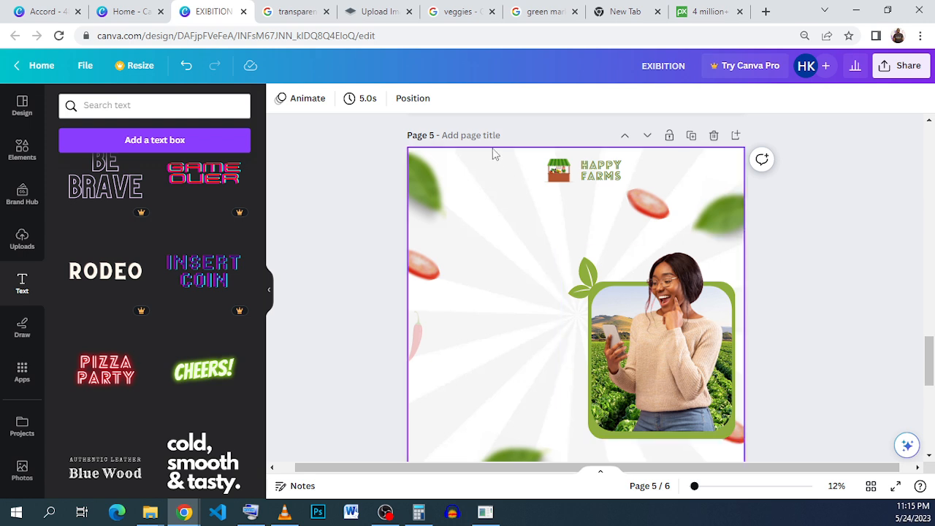
{"action": "left_click_drag", "start_coordinate": [558, 183], "coordinate": [567, 182]}
{"action": "left_click", "coordinate": [768, 226]}
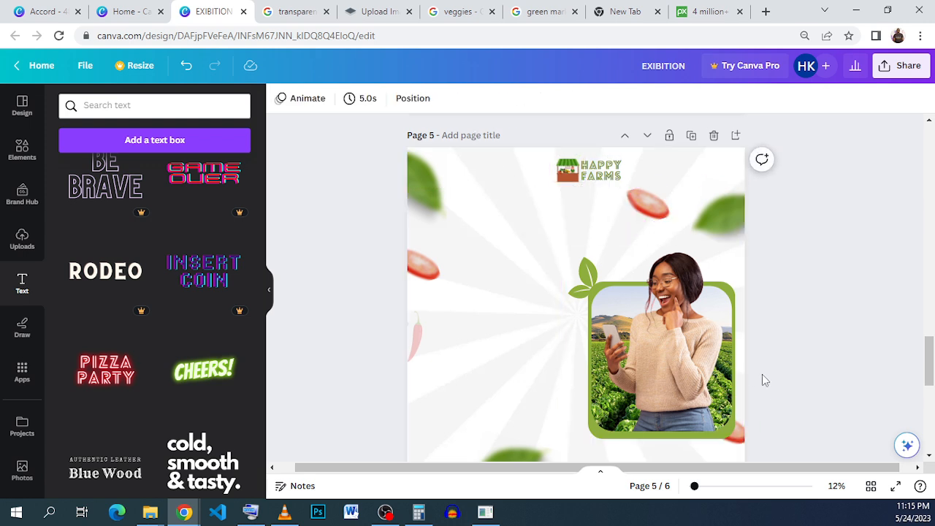
{"action": "left_click_drag", "start_coordinate": [655, 231], "coordinate": [679, 207]}
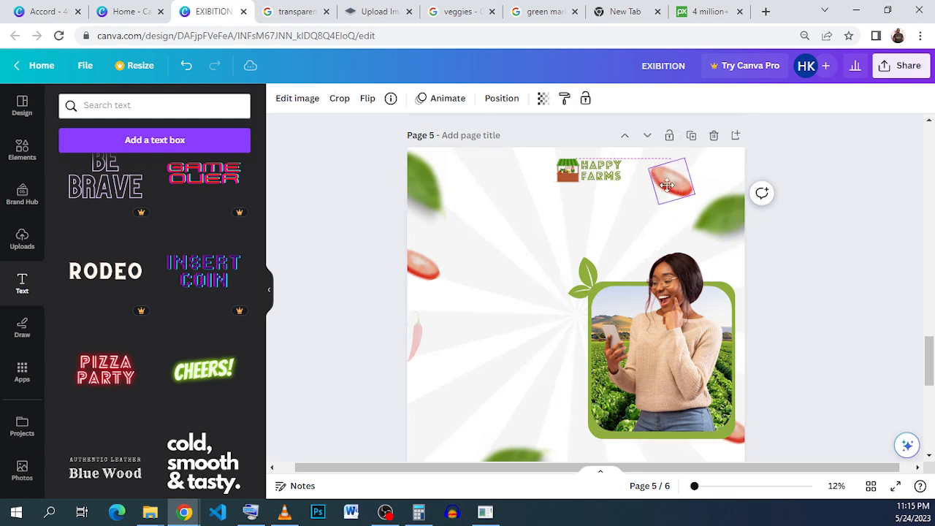
{"action": "left_click", "coordinate": [851, 346]}
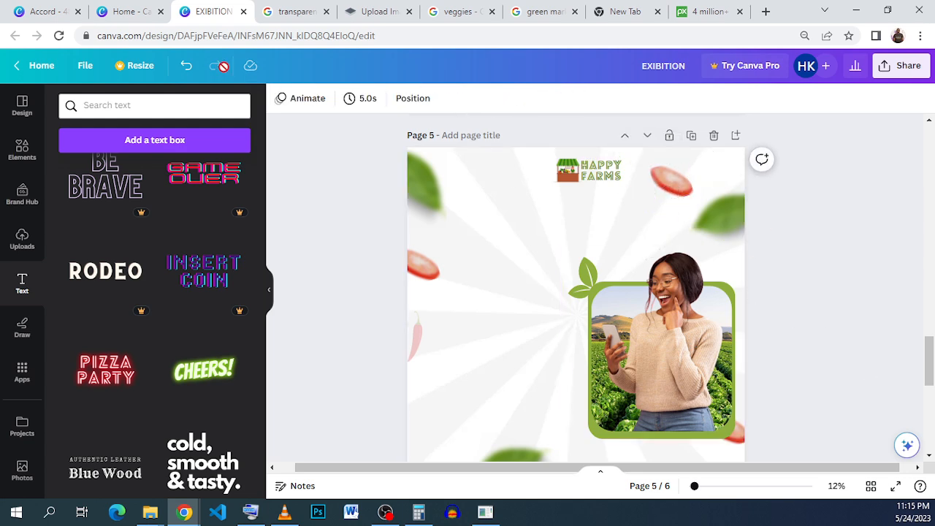
Copy the ORDER FRESH VEGITABLES DIRECT FROM THE FARM text from the reference Accord flyer.
{"action": "left_click", "coordinate": [46, 11]}
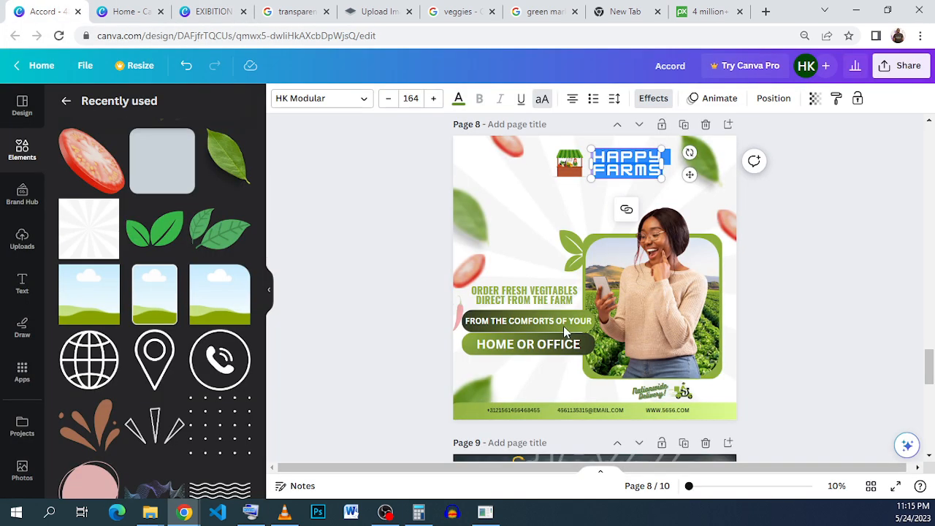
{"action": "left_click", "coordinate": [521, 294]}
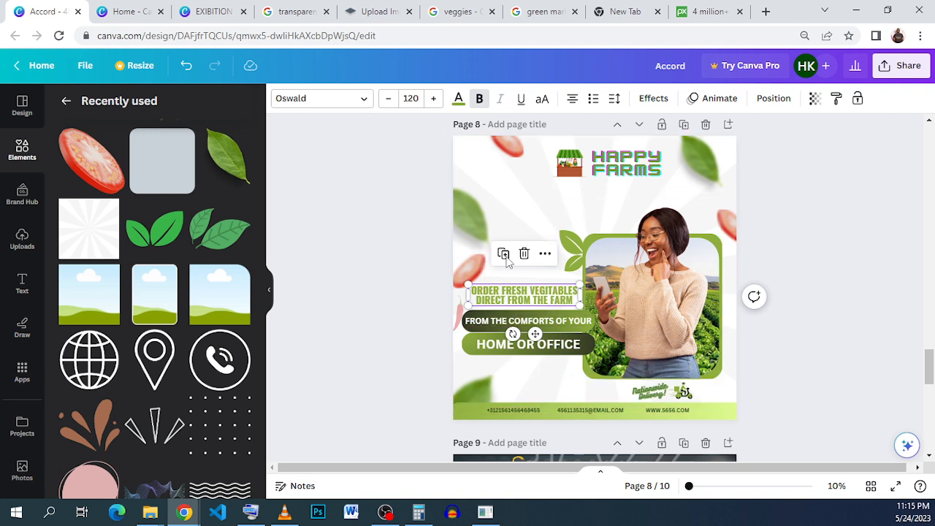
{"action": "triple_click", "coordinate": [529, 296]}
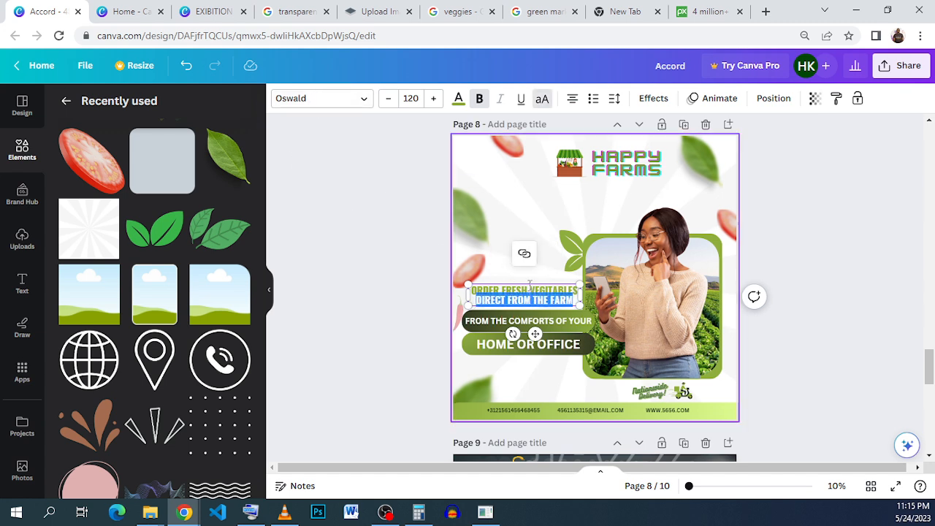
{"action": "left_click_drag", "start_coordinate": [576, 300], "coordinate": [468, 295]}
{"action": "right_click", "coordinate": [499, 293]}
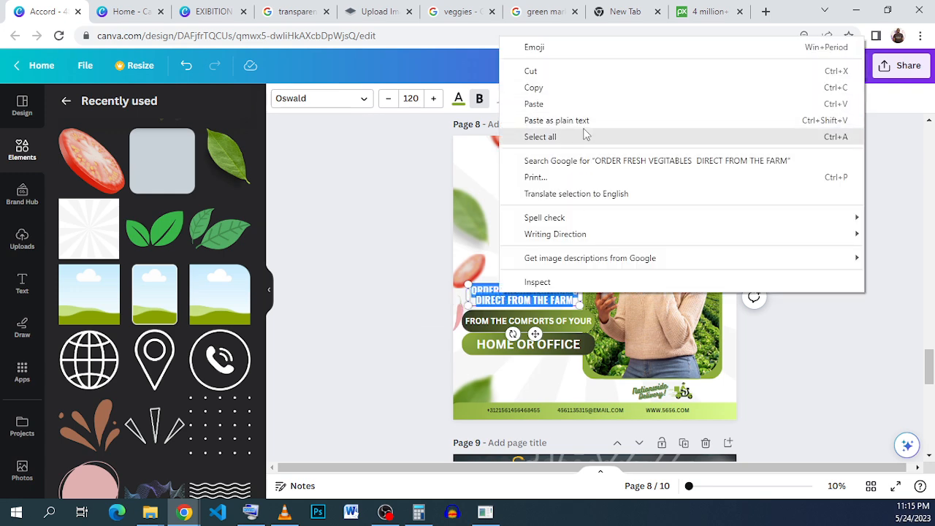
{"action": "left_click", "coordinate": [581, 93]}
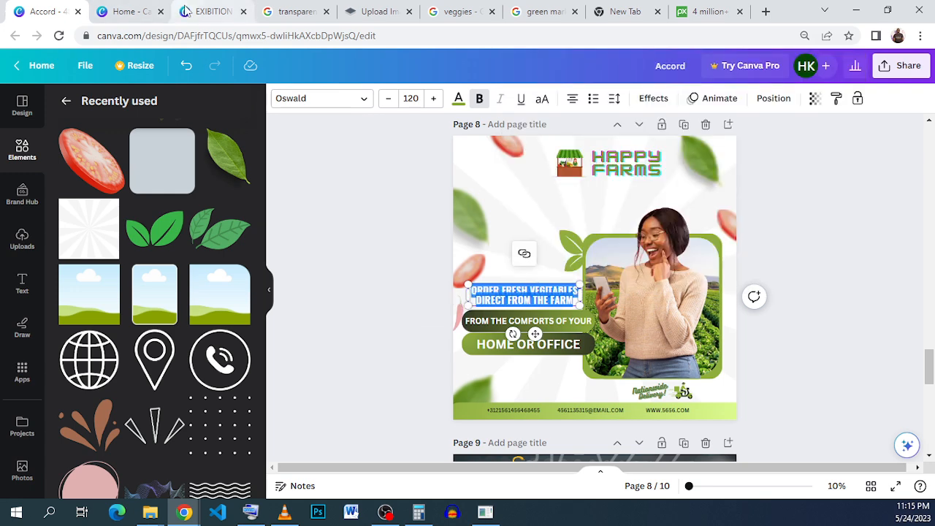
Add a body text box to page 5 of the EXIBITION design and paste the order text into it.
{"action": "left_click", "coordinate": [210, 11]}
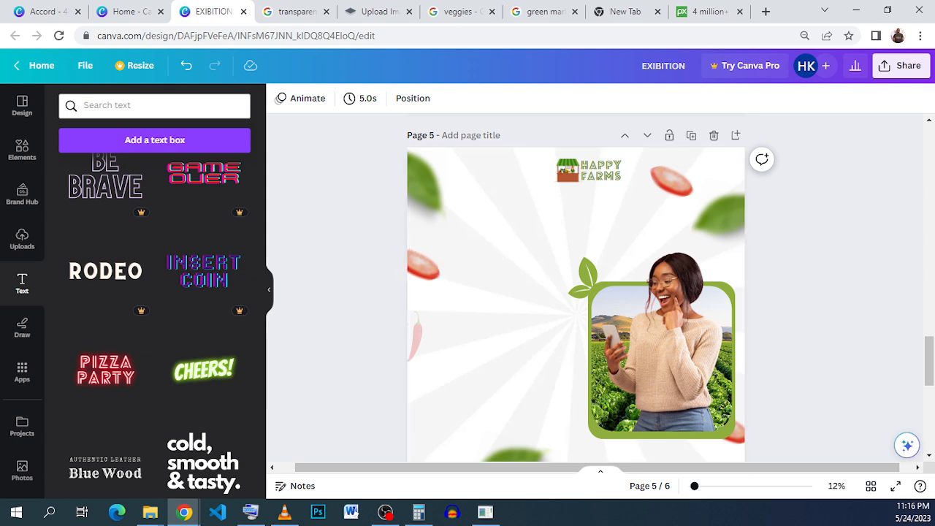
{"action": "scroll", "coordinate": [110, 216], "scroll_direction": "up", "scroll_amount": 5}
{"action": "scroll", "coordinate": [107, 214], "scroll_direction": "up", "scroll_amount": 10}
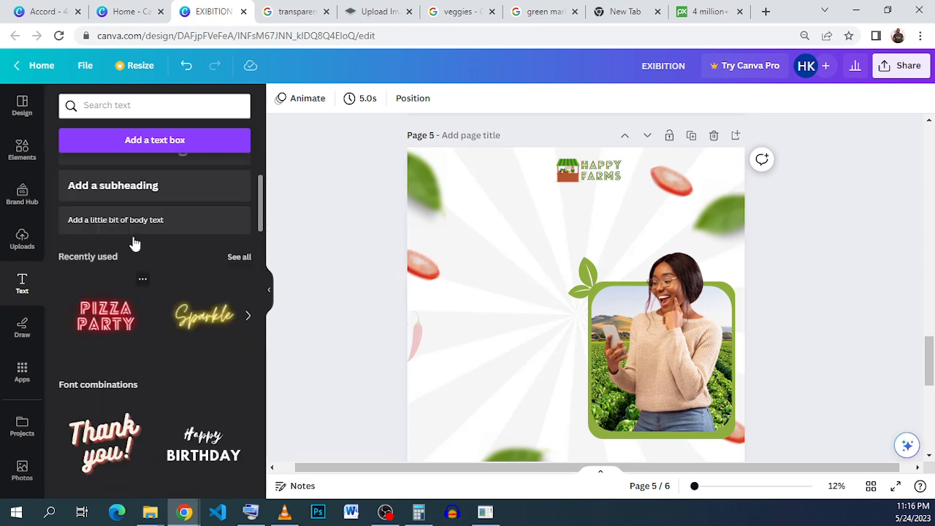
{"action": "left_click", "coordinate": [171, 327]}
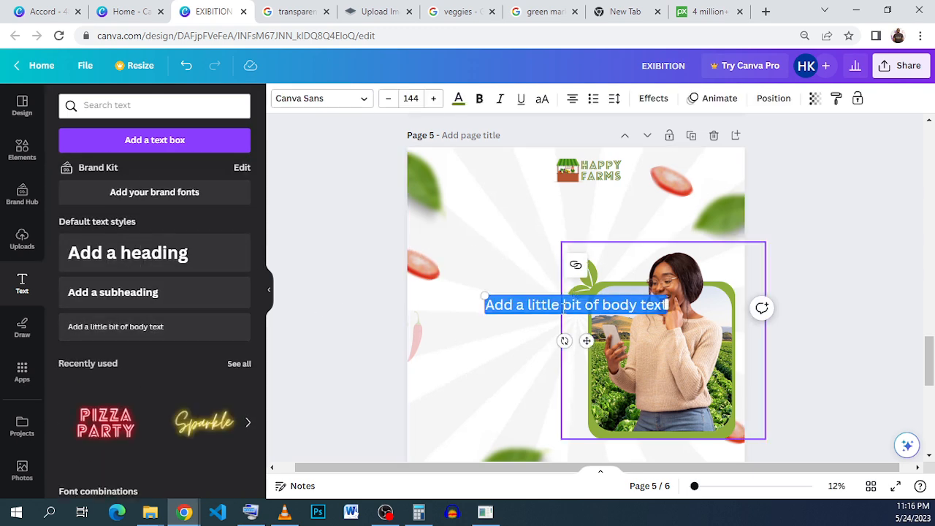
{"action": "left_click_drag", "start_coordinate": [586, 340], "coordinate": [525, 359]}
{"action": "right_click", "coordinate": [521, 325]}
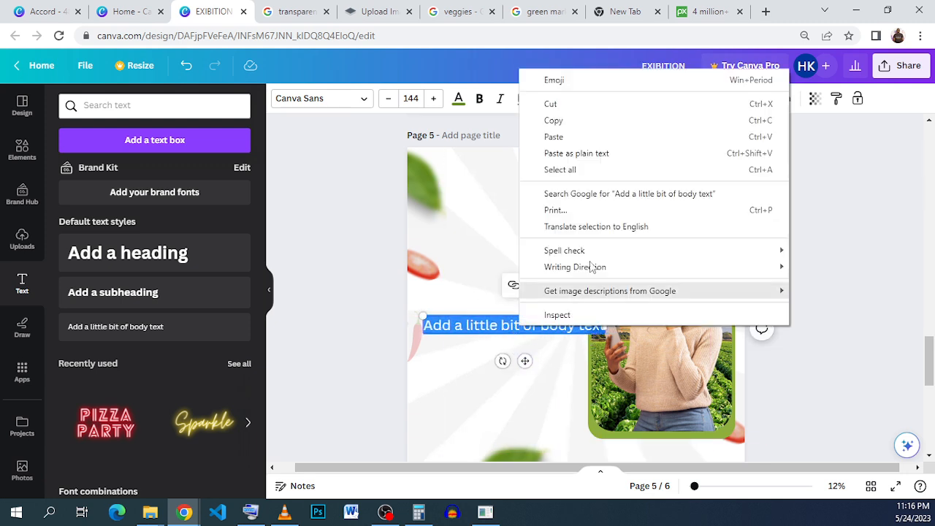
{"action": "left_click", "coordinate": [595, 136]}
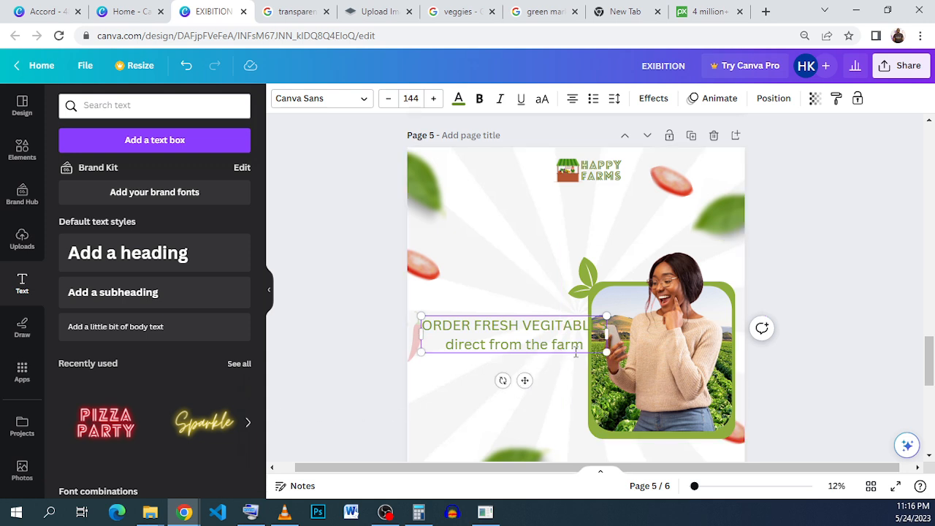
Convert the pasted order text to uppercase.
{"action": "left_click_drag", "start_coordinate": [584, 345], "coordinate": [420, 323]}
{"action": "left_click", "coordinate": [551, 100]}
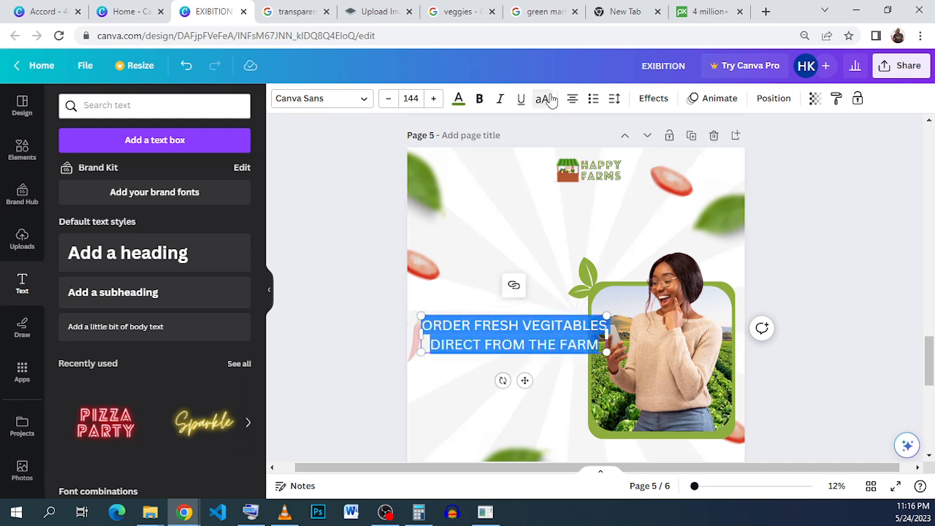
{"action": "left_click", "coordinate": [551, 100]}
{"action": "left_click", "coordinate": [551, 100]}
Set the order text's font size to 100.
{"action": "left_click", "coordinate": [418, 95]}
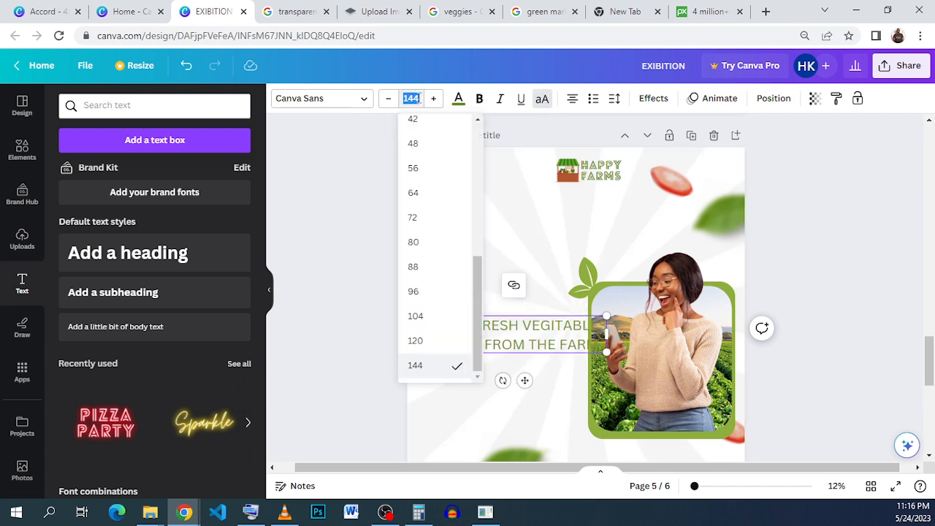
{"action": "left_click", "coordinate": [428, 267]}
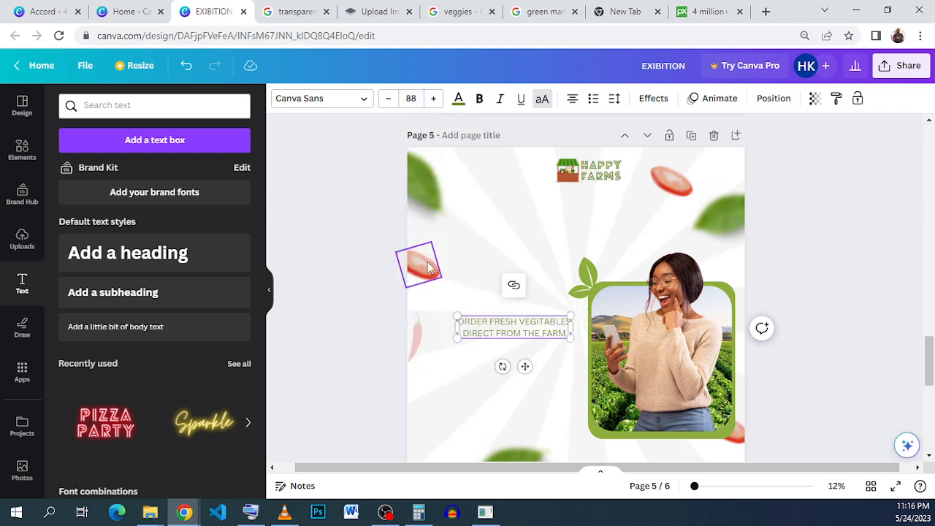
{"action": "left_click", "coordinate": [428, 100]}
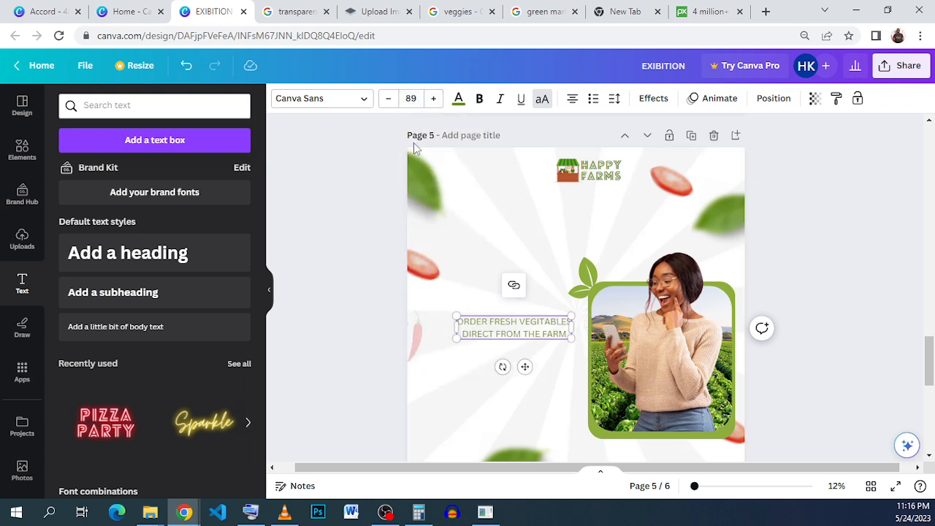
{"action": "left_click", "coordinate": [411, 98]}
{"action": "scroll", "coordinate": [439, 315], "scroll_direction": "down", "scroll_amount": 5}
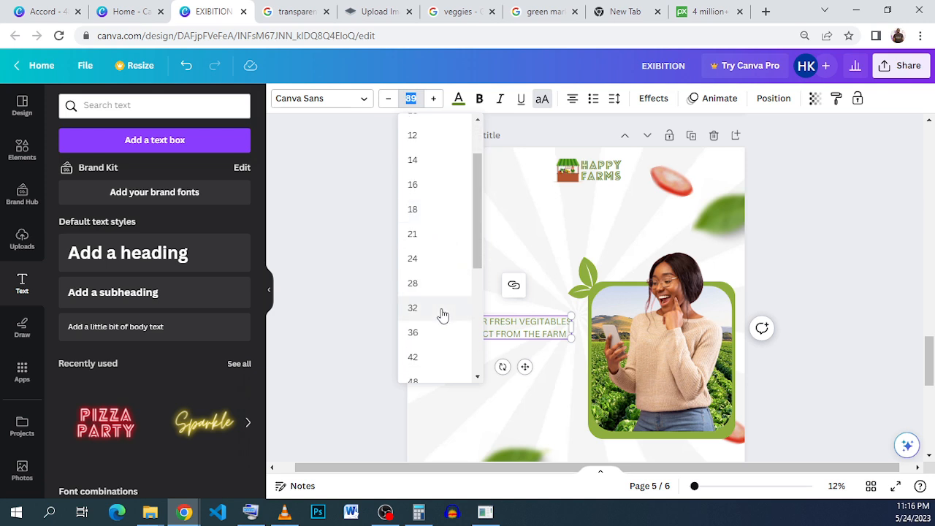
{"action": "type", "text": "100"}
{"action": "key", "text": "Return"}
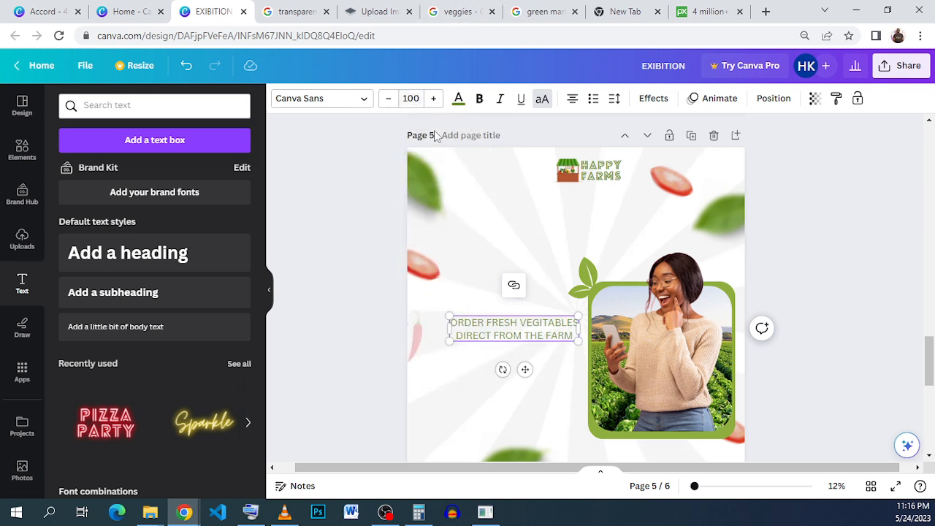
Make the order text bold and move it slightly left beside the photo frame.
{"action": "left_click", "coordinate": [410, 98]}
{"action": "left_click", "coordinate": [478, 98]}
{"action": "left_click", "coordinate": [480, 98]}
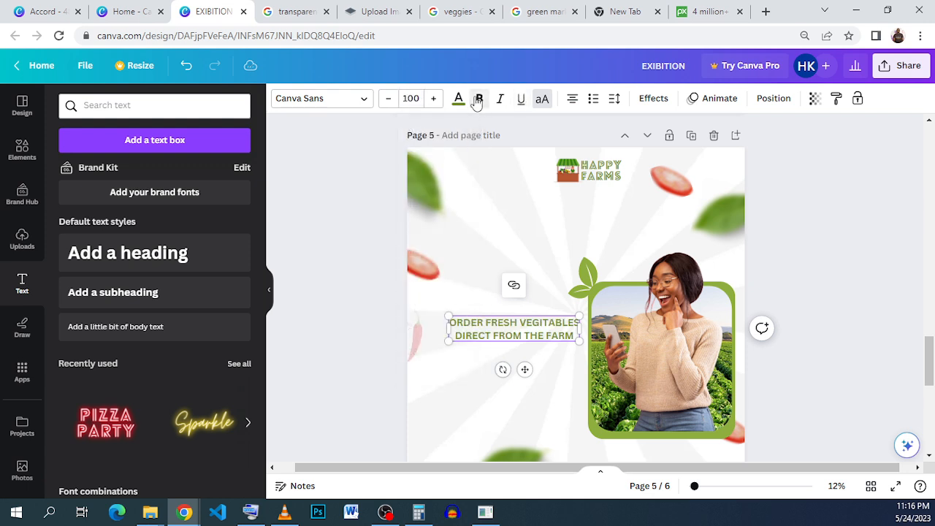
{"action": "left_click_drag", "start_coordinate": [524, 368], "coordinate": [515, 368]}
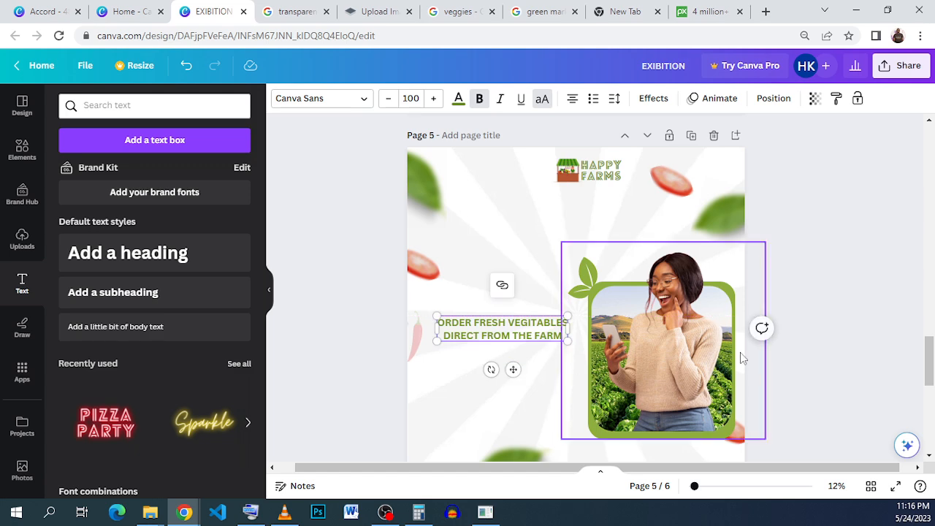
{"action": "left_click", "coordinate": [782, 344]}
Add a rounded rectangle and position it as a bar below the order text.
{"action": "left_click", "coordinate": [21, 148]}
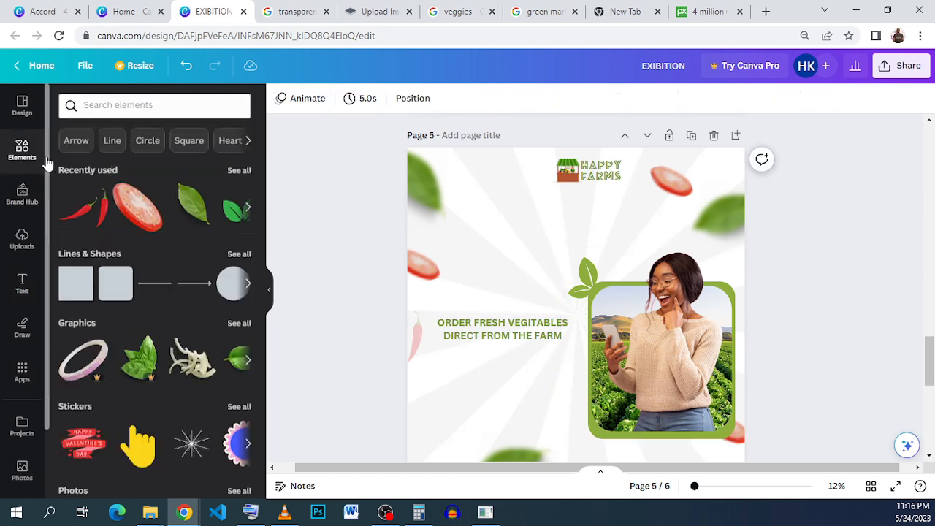
{"action": "left_click", "coordinate": [115, 284]}
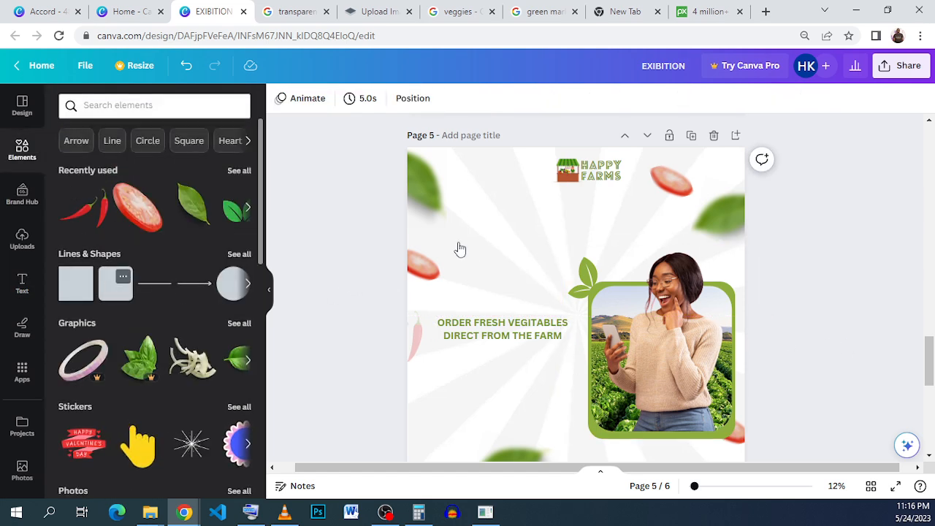
{"action": "left_click_drag", "start_coordinate": [585, 356], "coordinate": [578, 378]}
{"action": "left_click_drag", "start_coordinate": [505, 411], "coordinate": [512, 414]}
Fill the bar below the order text with the circular red-to-black gradient and open its gradient colours.
{"action": "left_click", "coordinate": [340, 99]}
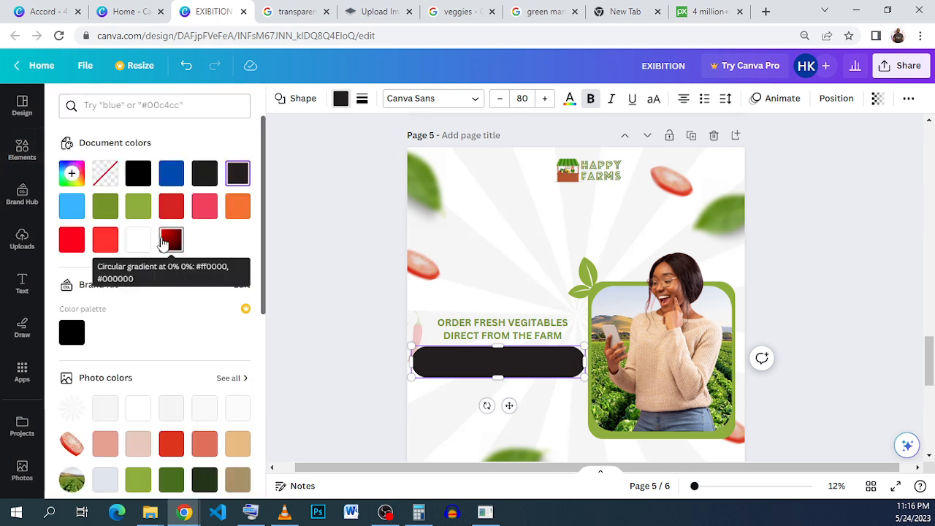
{"action": "left_click", "coordinate": [164, 243]}
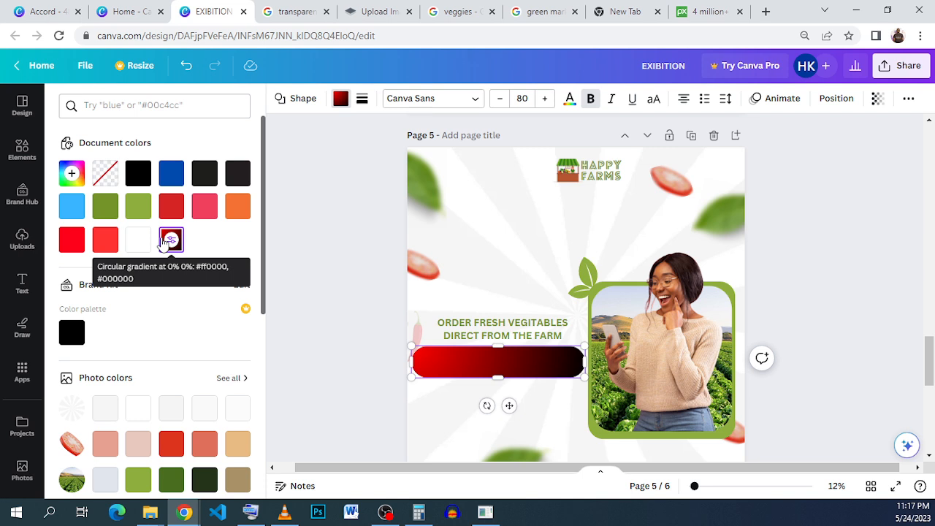
{"action": "left_click", "coordinate": [73, 179]}
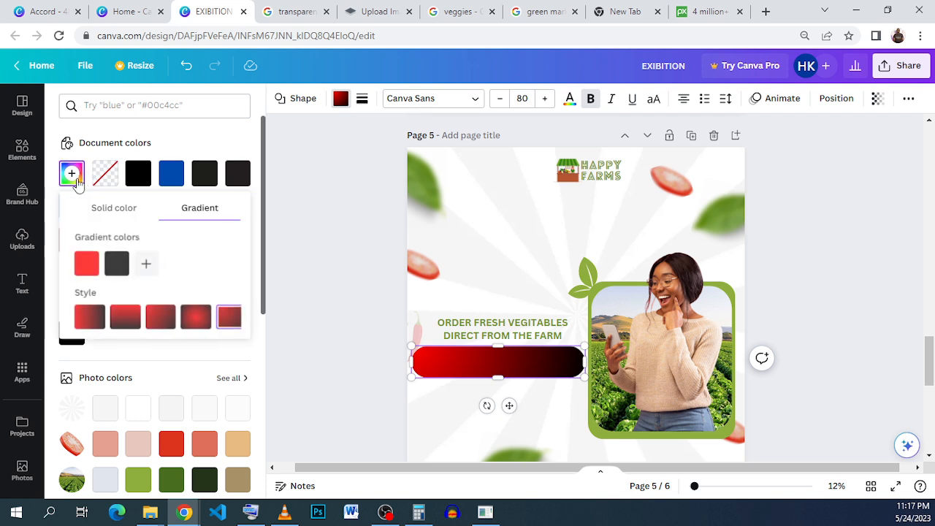
{"action": "left_click", "coordinate": [83, 263]}
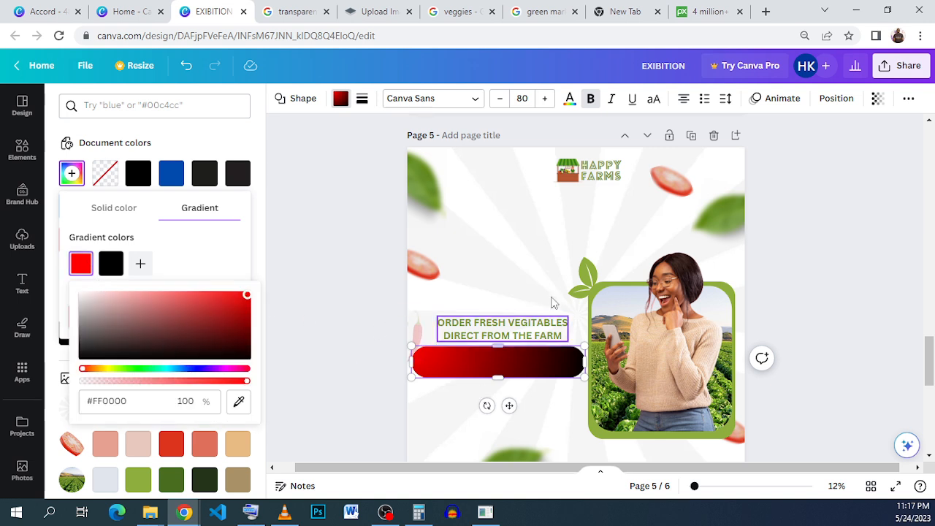
{"action": "left_click", "coordinate": [727, 276]}
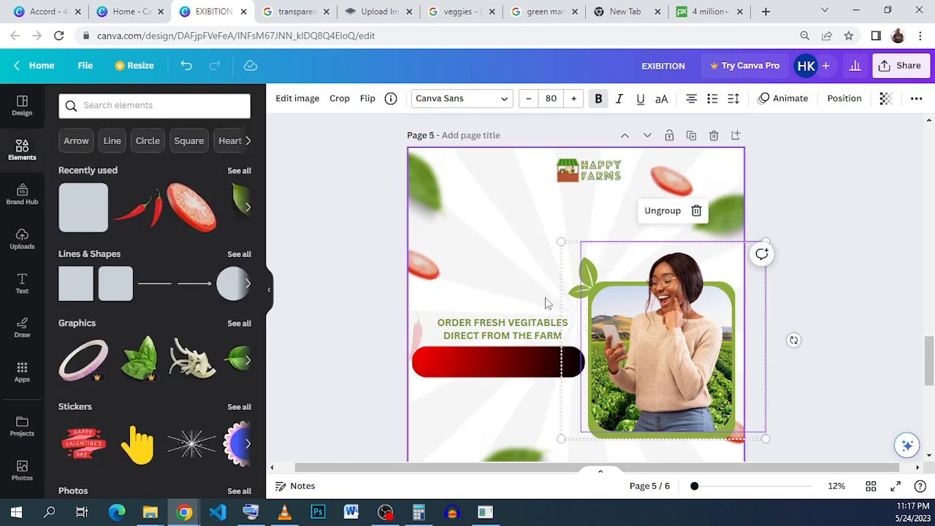
{"action": "left_click", "coordinate": [661, 211]}
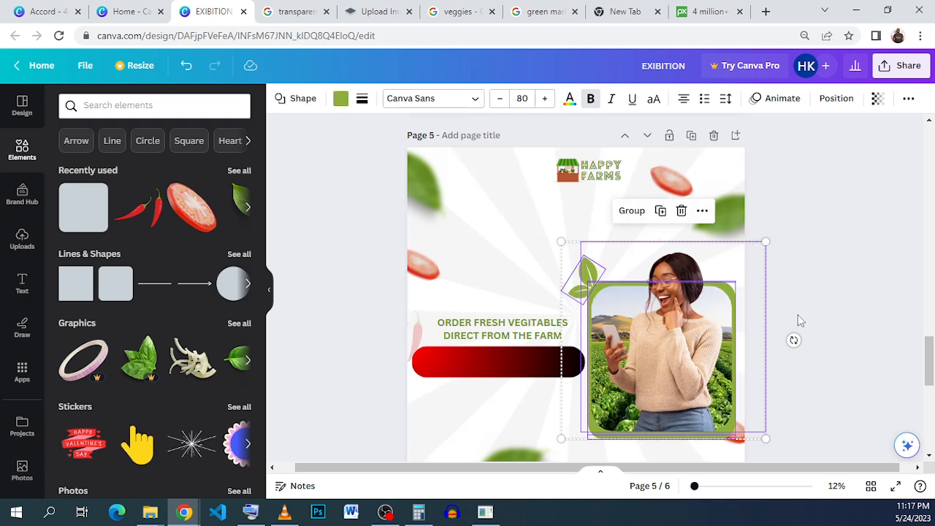
{"action": "left_click", "coordinate": [188, 66]}
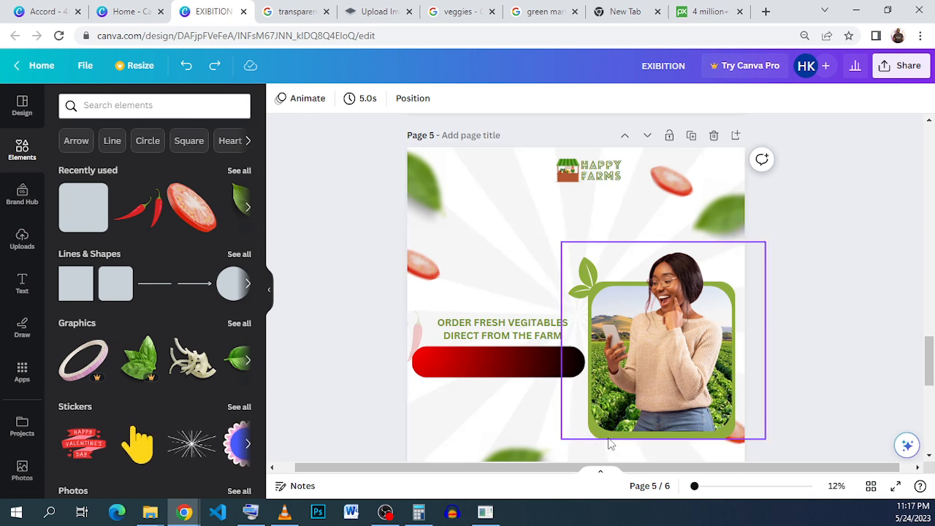
Set the bar's first gradient colour to the leaf green #8FAF3F, sampled with the eyedropper.
{"action": "left_click", "coordinate": [444, 372]}
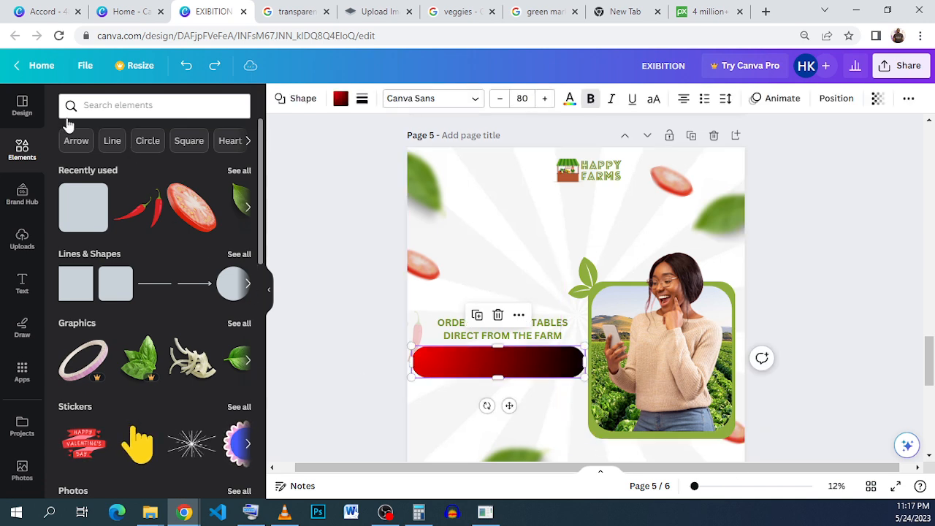
{"action": "left_click", "coordinate": [341, 102]}
{"action": "left_click", "coordinate": [71, 175]}
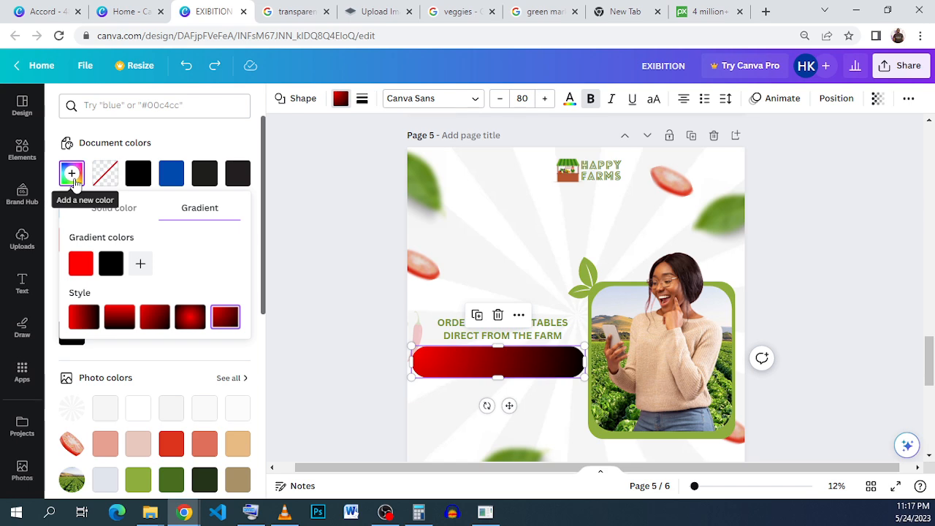
{"action": "scroll", "coordinate": [76, 186], "scroll_direction": "down", "scroll_amount": 4}
{"action": "scroll", "coordinate": [80, 184], "scroll_direction": "up", "scroll_amount": 2}
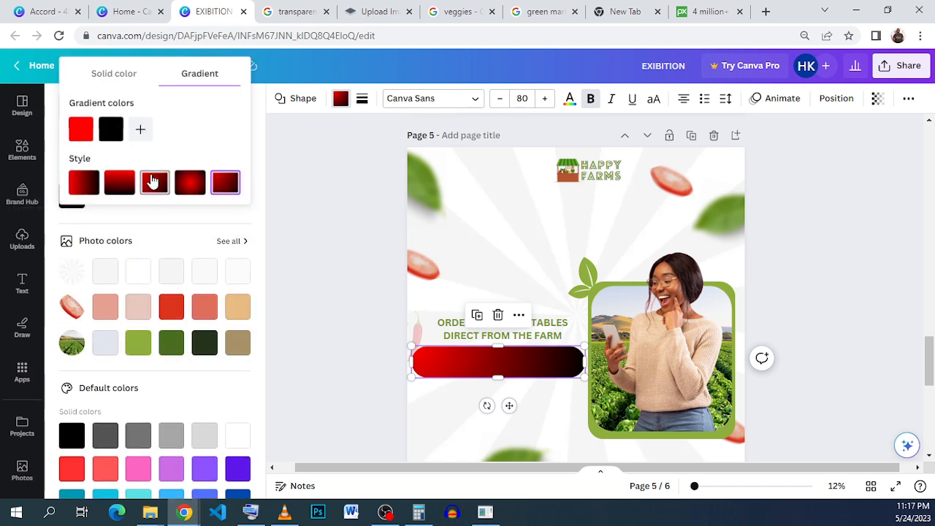
{"action": "scroll", "coordinate": [229, 253], "scroll_direction": "up", "scroll_amount": 2}
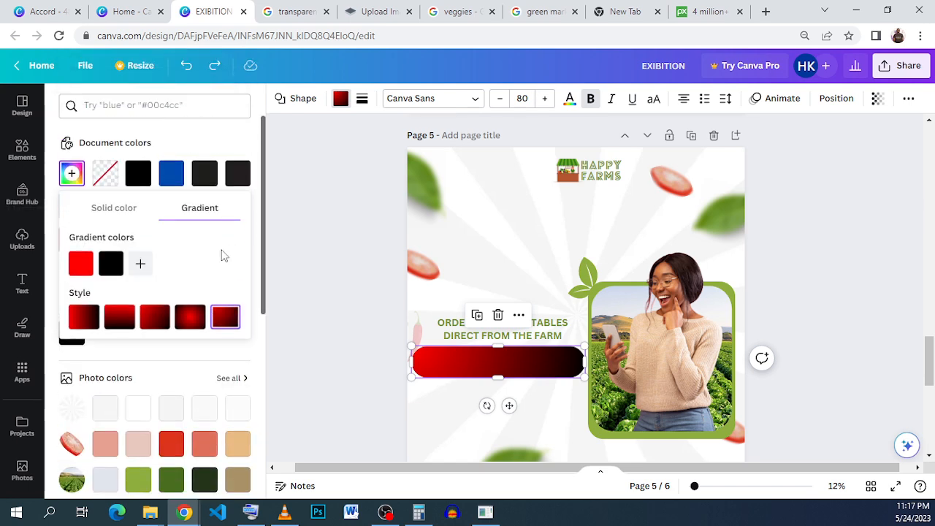
{"action": "left_click", "coordinate": [82, 271]}
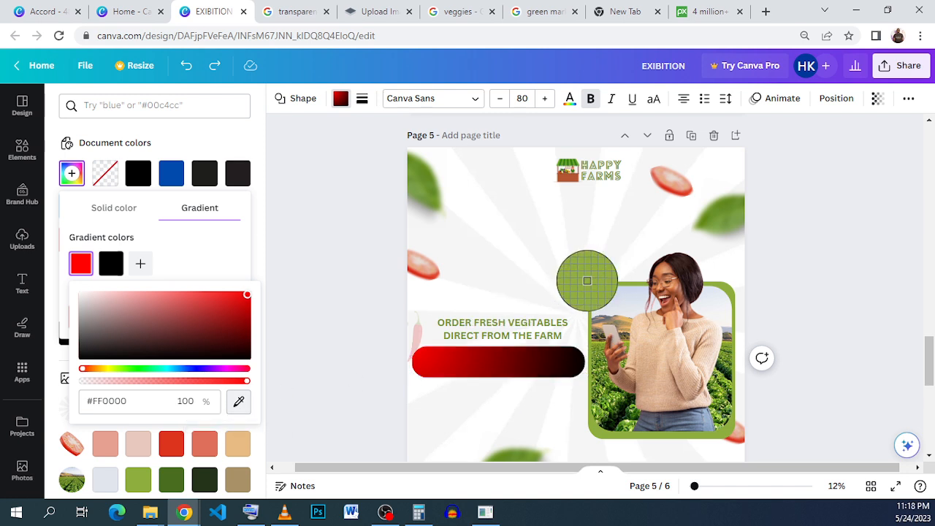
{"action": "left_click", "coordinate": [587, 281]}
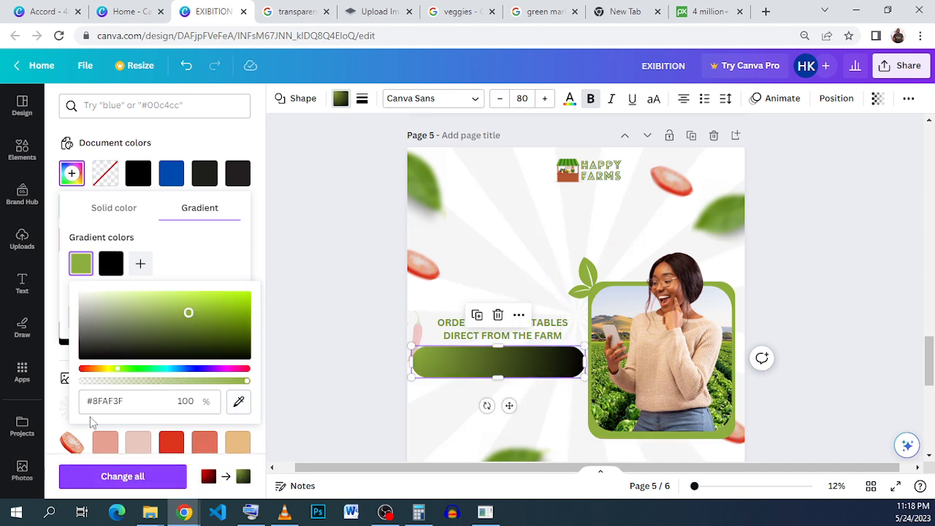
{"action": "left_click", "coordinate": [210, 286]}
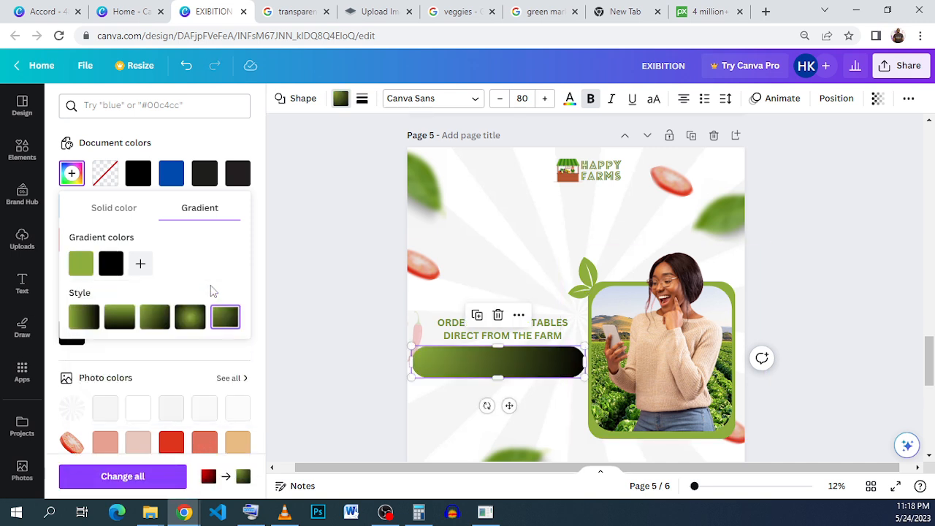
Set the bar's second gradient colour to a dark green, #222D05, sampled from the leaf and darkened.
{"action": "left_click", "coordinate": [107, 269]}
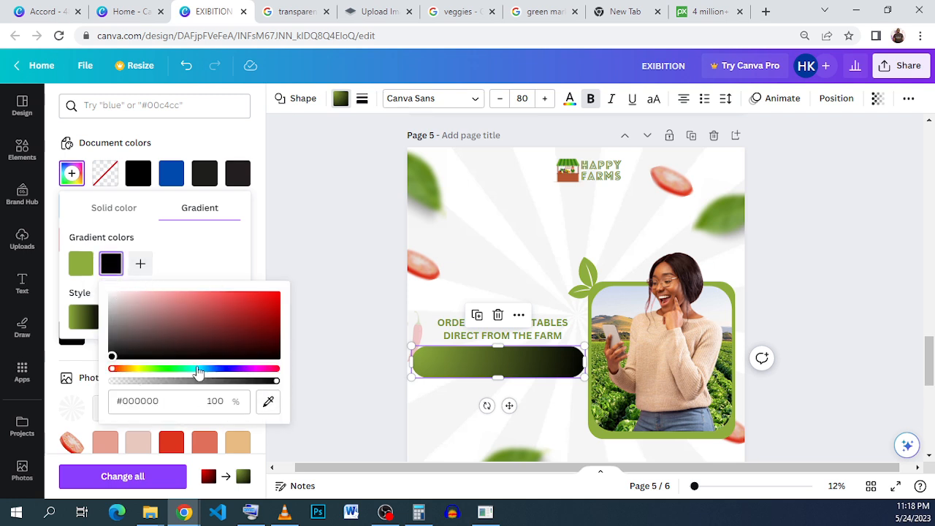
{"action": "left_click", "coordinate": [268, 401]}
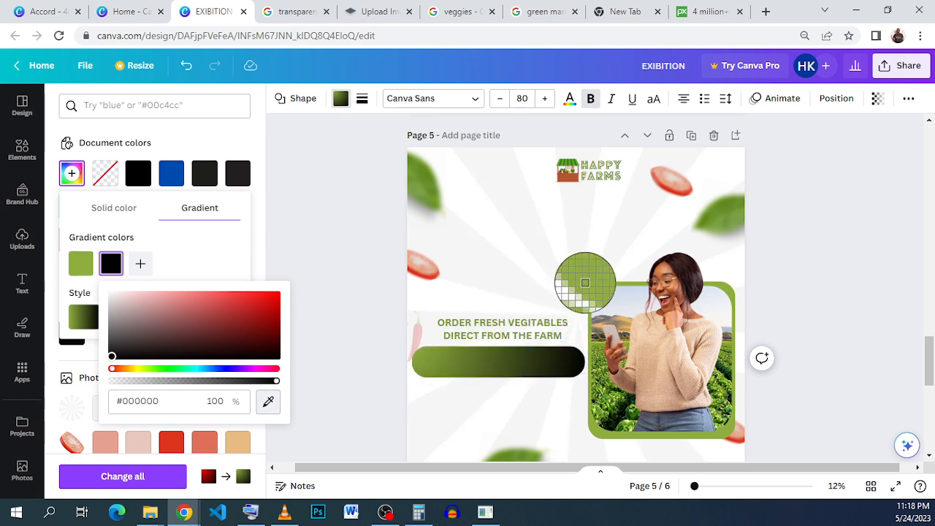
{"action": "left_click", "coordinate": [586, 283]}
{"action": "left_click_drag", "start_coordinate": [219, 314], "coordinate": [244, 342]}
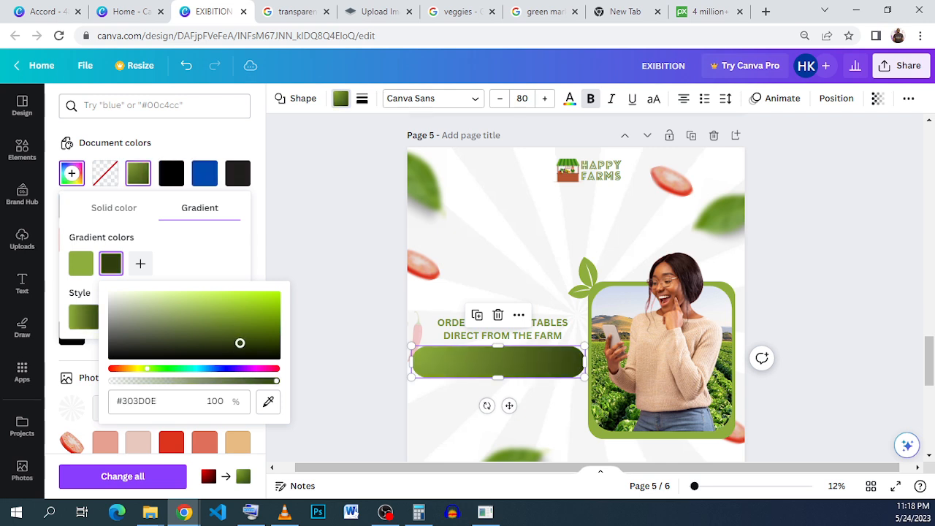
{"action": "left_click_drag", "start_coordinate": [244, 343], "coordinate": [264, 347]}
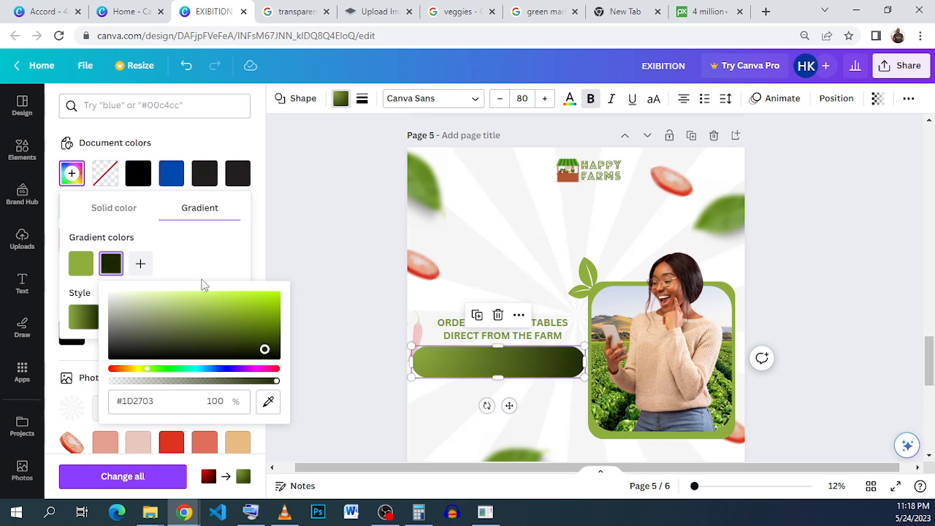
{"action": "left_click", "coordinate": [272, 344]}
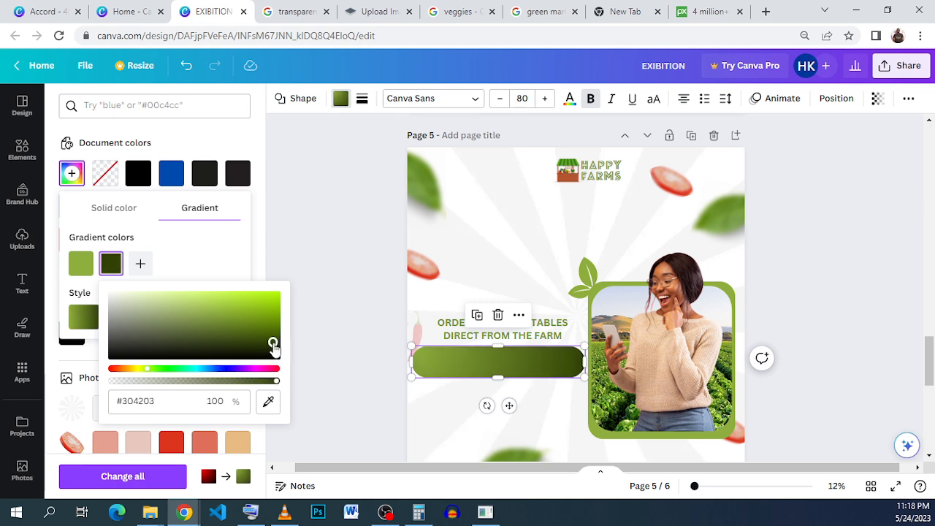
{"action": "left_click_drag", "start_coordinate": [273, 349], "coordinate": [263, 347]}
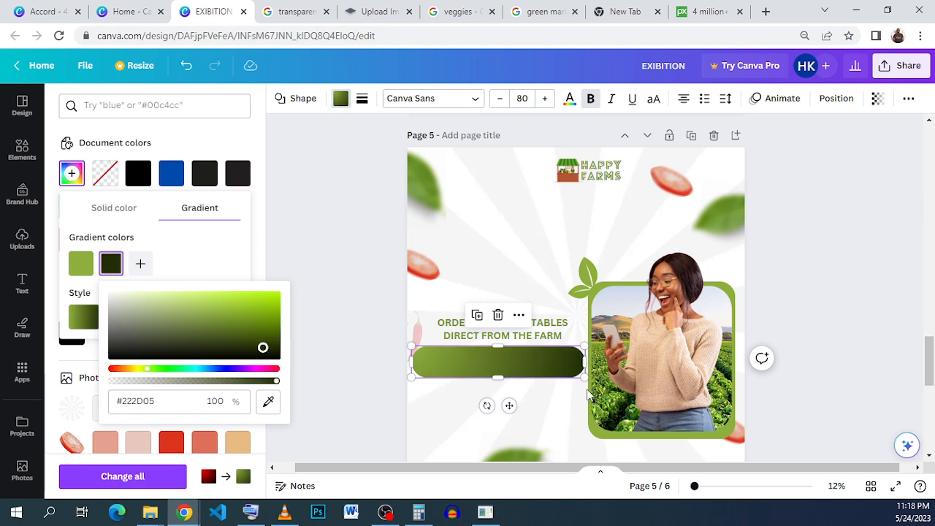
{"action": "left_click", "coordinate": [827, 370]}
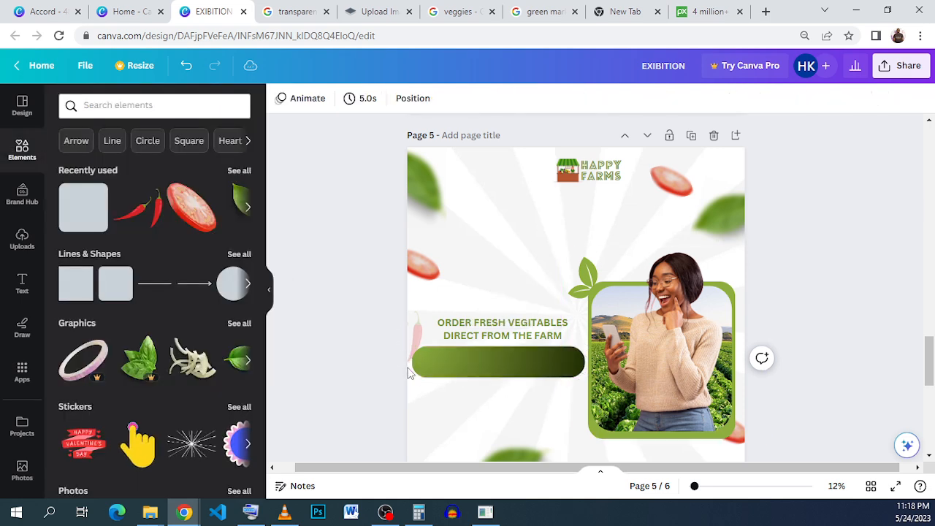
Duplicate the gradient bar, place the copy just below it, and rotate it 180 degrees.
{"action": "left_click", "coordinate": [455, 371]}
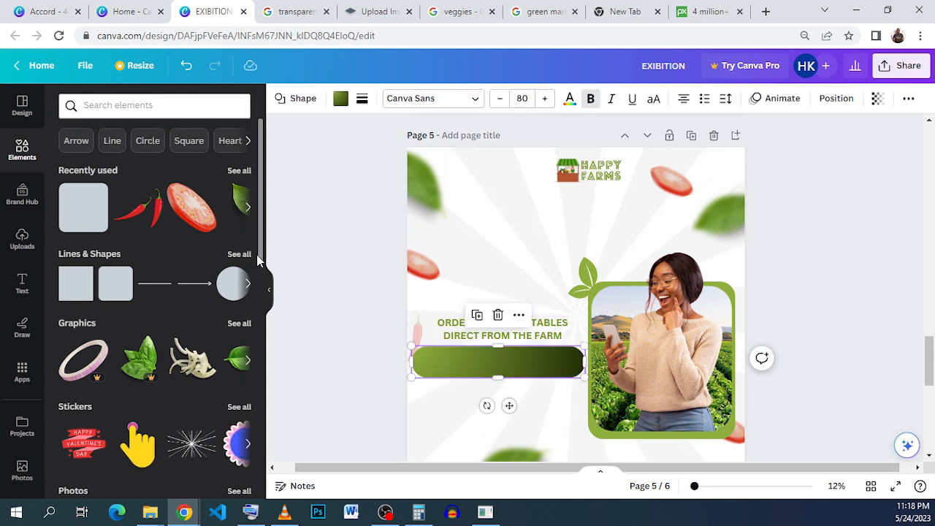
{"action": "left_click", "coordinate": [484, 316]}
{"action": "left_click", "coordinate": [479, 373]}
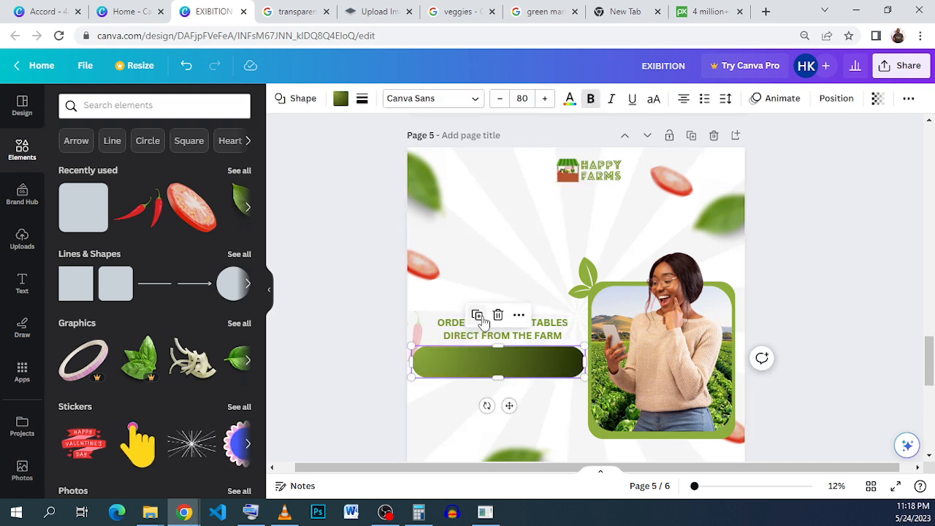
{"action": "left_click_drag", "start_coordinate": [482, 353], "coordinate": [483, 405]}
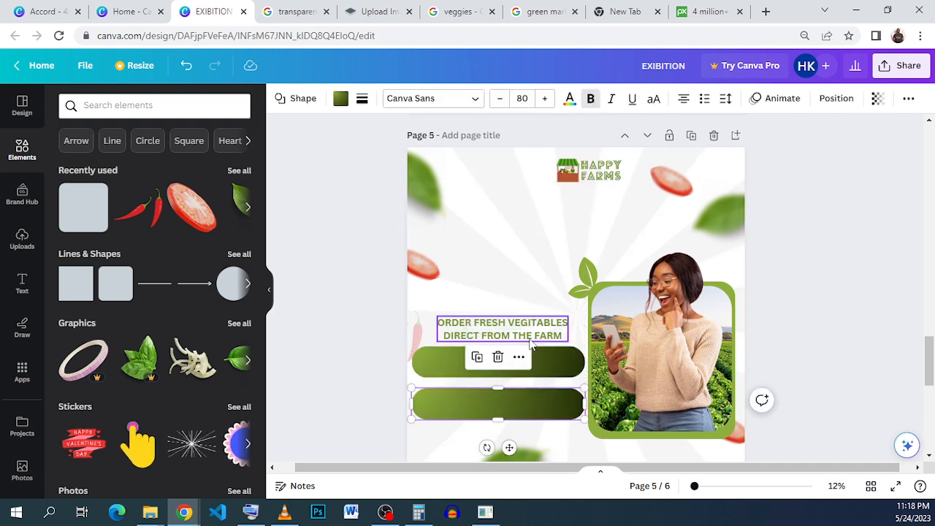
{"action": "left_click_drag", "start_coordinate": [488, 447], "coordinate": [501, 362]}
{"action": "left_click_drag", "start_coordinate": [501, 413], "coordinate": [501, 404]}
{"action": "left_click", "coordinate": [794, 389]}
Change the order text's font to Oswald, after glancing at the reference design in the Accord tab.
{"action": "left_click", "coordinate": [503, 329]}
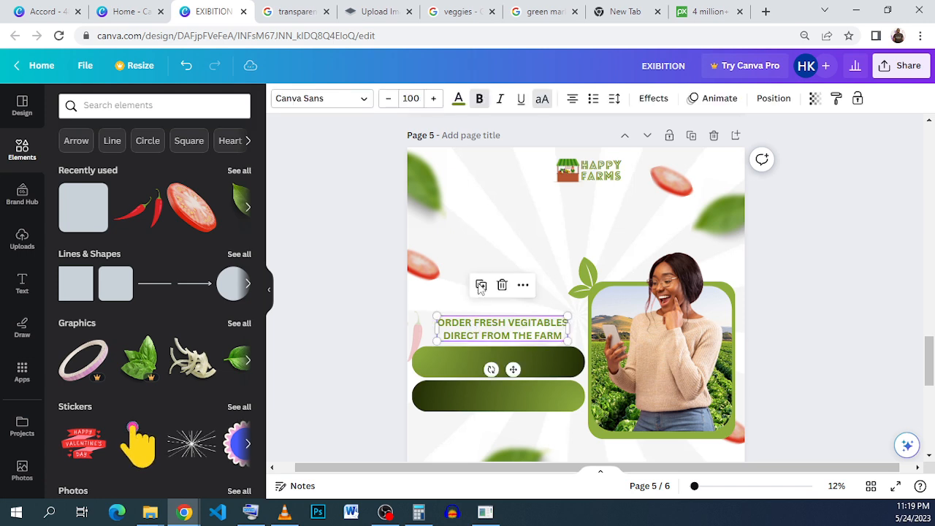
{"action": "left_click", "coordinate": [292, 100]}
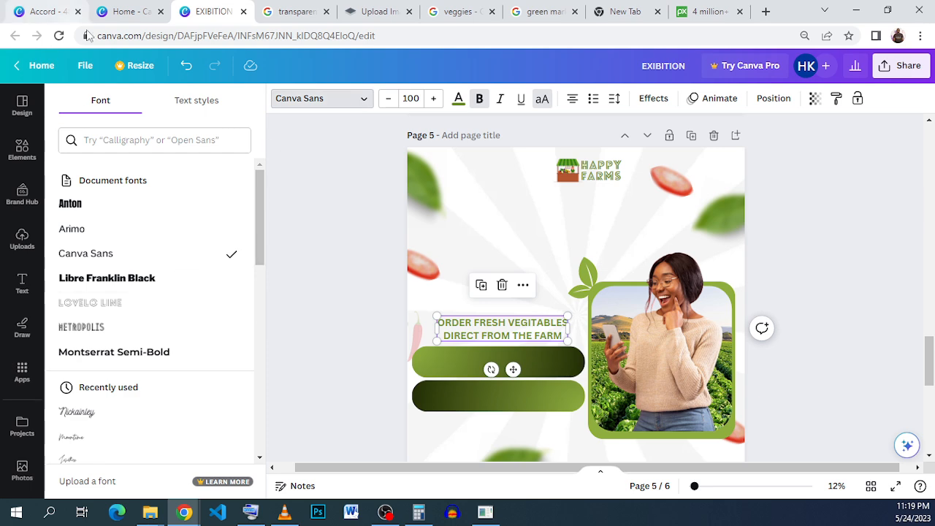
{"action": "left_click", "coordinate": [69, 13]}
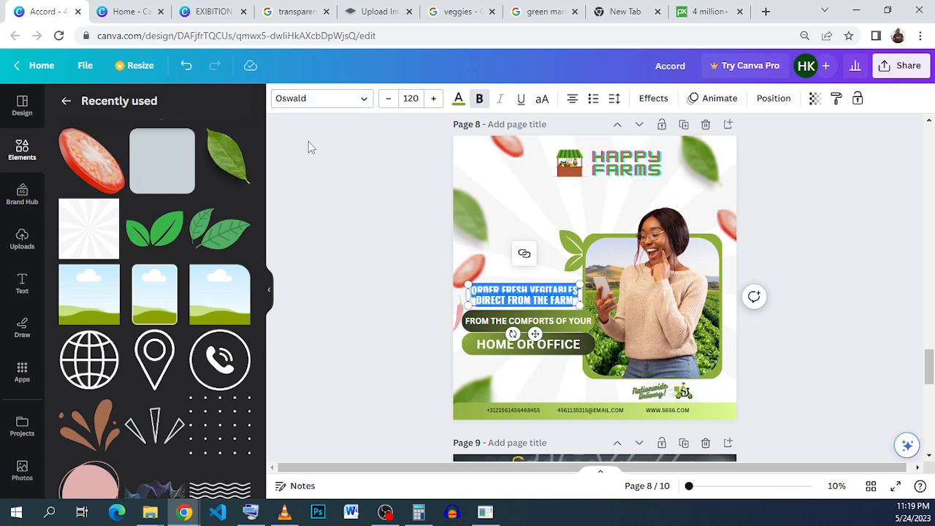
{"action": "left_click", "coordinate": [209, 10]}
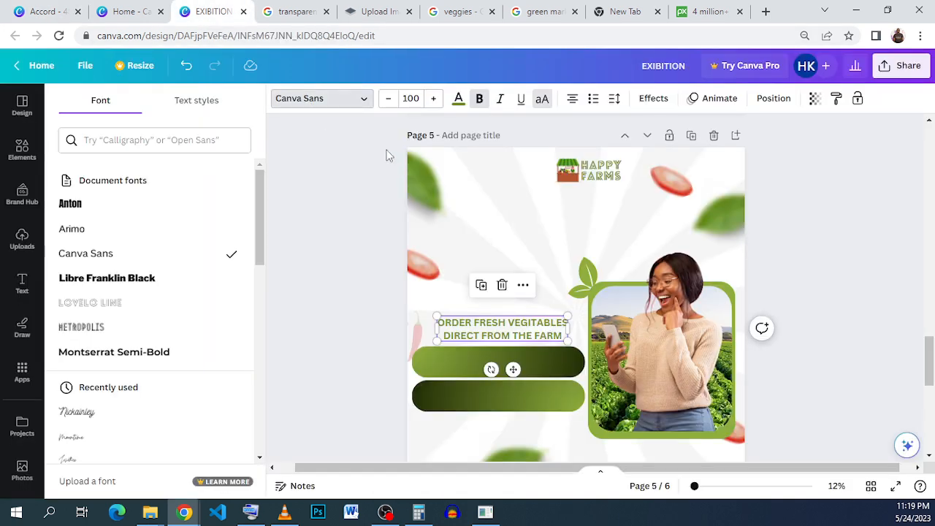
{"action": "left_click", "coordinate": [351, 109]}
{"action": "left_click", "coordinate": [325, 103]}
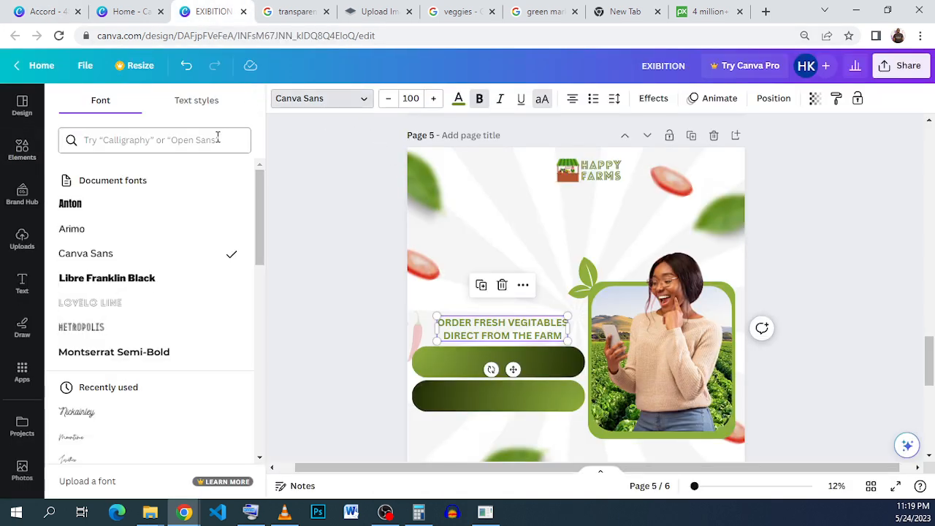
{"action": "type", "text": "OWS"}
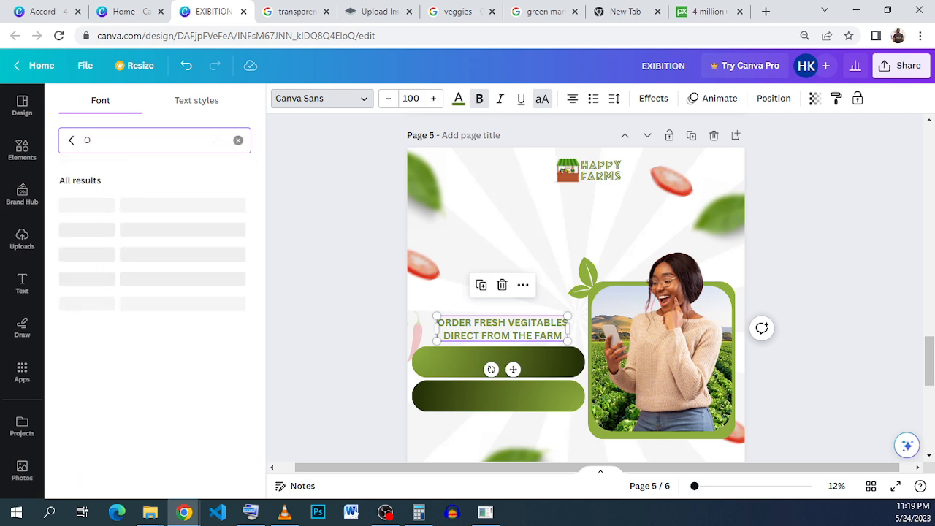
{"action": "key", "text": "shift+Left"}
{"action": "key", "text": "shift+Left"}
{"action": "type", "text": "OSW"}
{"action": "left_click", "coordinate": [129, 207]}
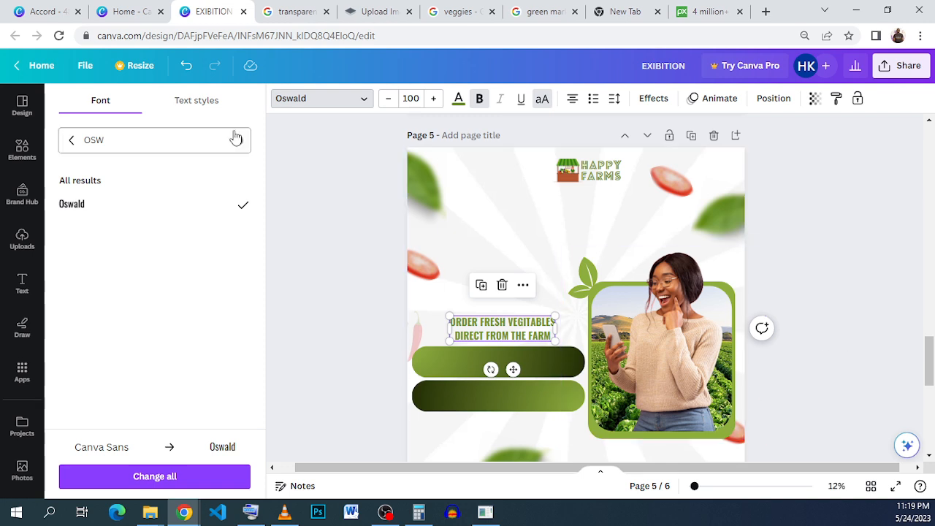
Set the order text's font size to 120 and nudge it slightly upward.
{"action": "left_click", "coordinate": [416, 100]}
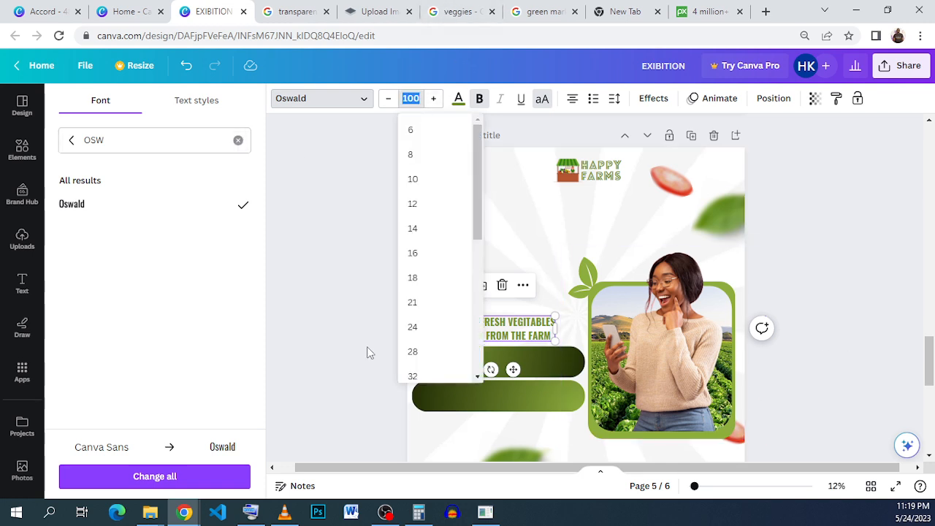
{"action": "scroll", "coordinate": [450, 326], "scroll_direction": "down", "scroll_amount": 5}
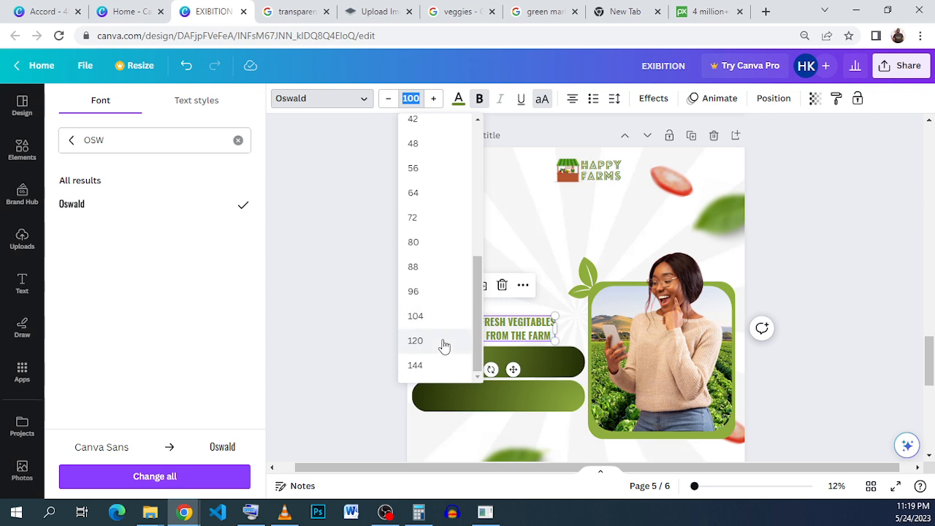
{"action": "left_click", "coordinate": [442, 342]}
{"action": "left_click_drag", "start_coordinate": [512, 338], "coordinate": [503, 325]}
Enlarge the framed photo group slightly from its upper-left corner.
{"action": "left_click", "coordinate": [662, 369]}
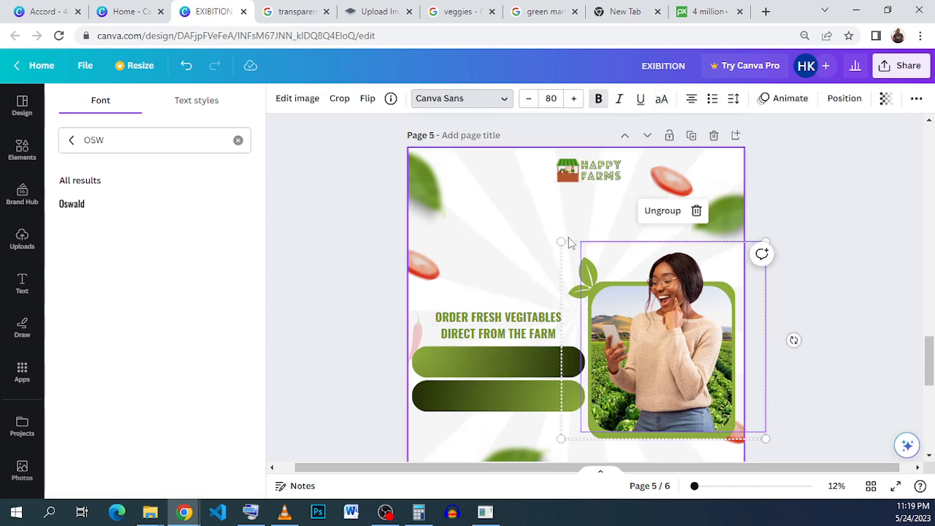
{"action": "left_click_drag", "start_coordinate": [561, 242], "coordinate": [534, 225]}
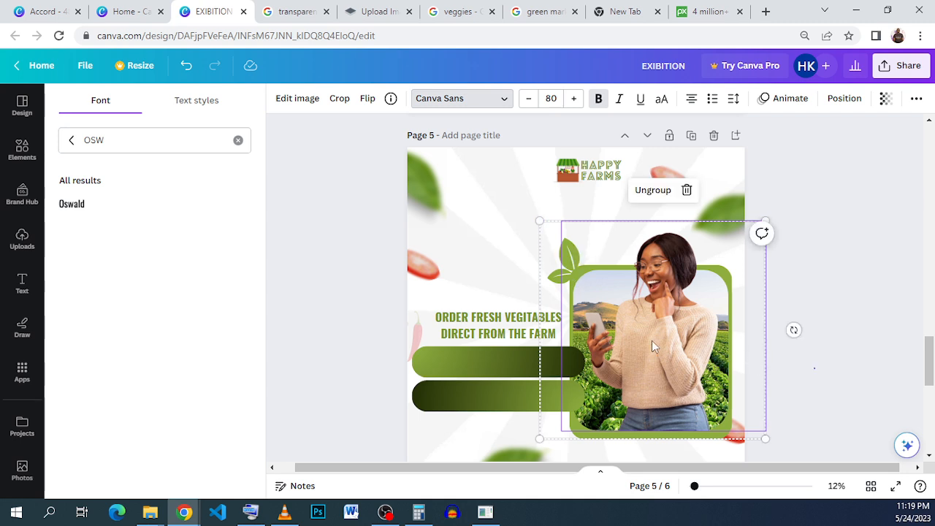
{"action": "left_click", "coordinate": [702, 356]}
{"action": "left_click", "coordinate": [800, 312]}
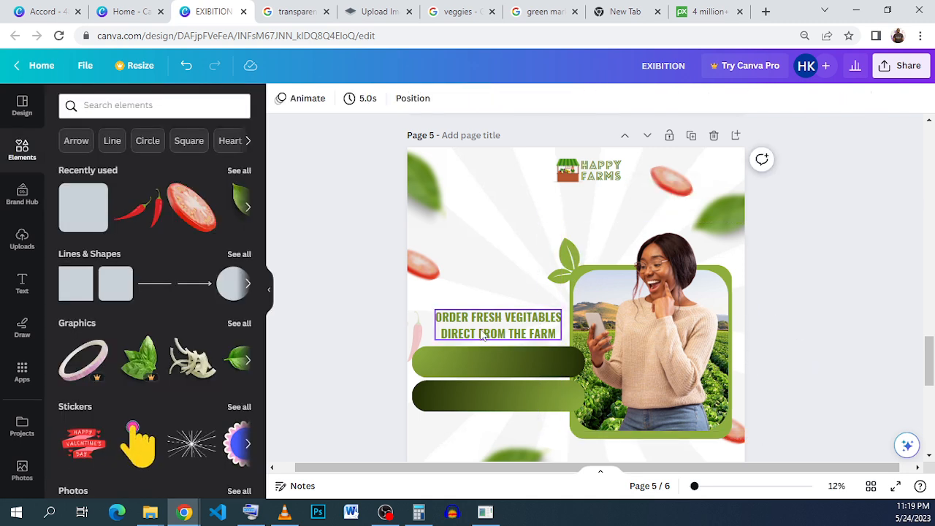
{"action": "left_click", "coordinate": [478, 335]}
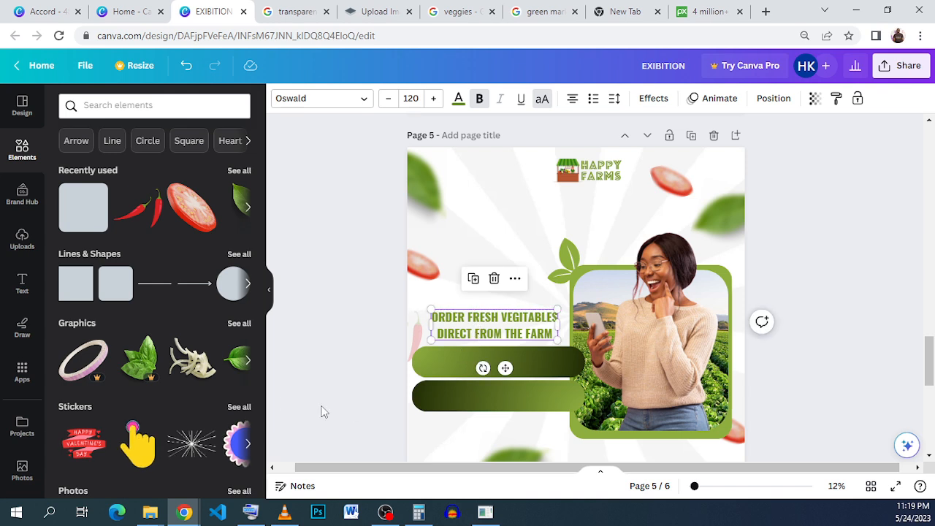
{"action": "left_click", "coordinate": [384, 383]}
Shorten both gradient bars from their right ends so they stop at the photo frame, about 23.4 wide.
{"action": "left_click", "coordinate": [550, 375]}
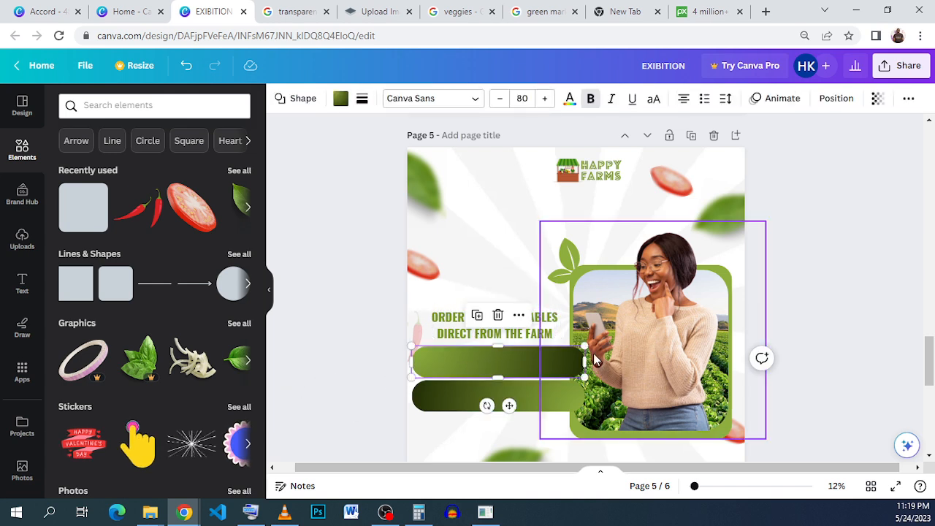
{"action": "mouse_move", "coordinate": [585, 346]}
{"action": "left_mouse_down"}
{"action": "mouse_move", "coordinate": [569, 342]}
{"action": "mouse_move", "coordinate": [575, 346]}
{"action": "left_mouse_up"}
{"action": "left_click", "coordinate": [559, 396]}
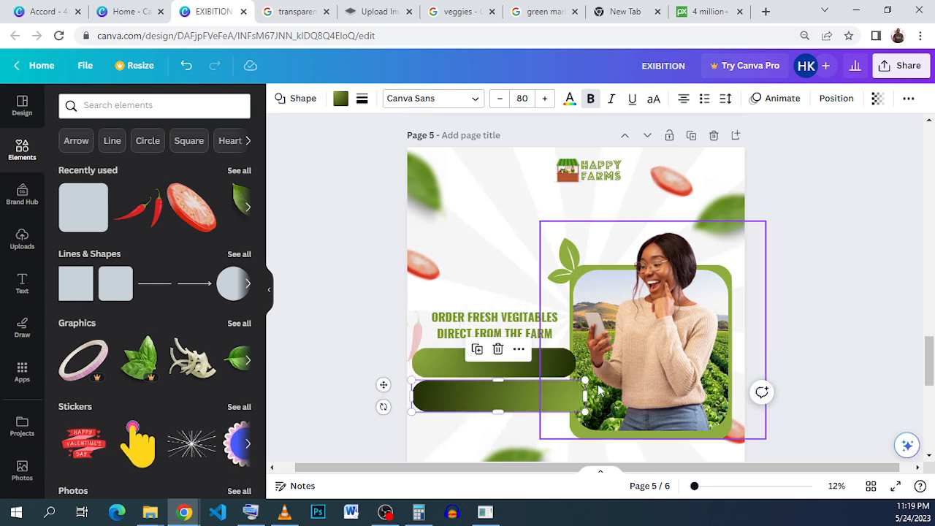
{"action": "left_click_drag", "start_coordinate": [585, 380], "coordinate": [573, 380]}
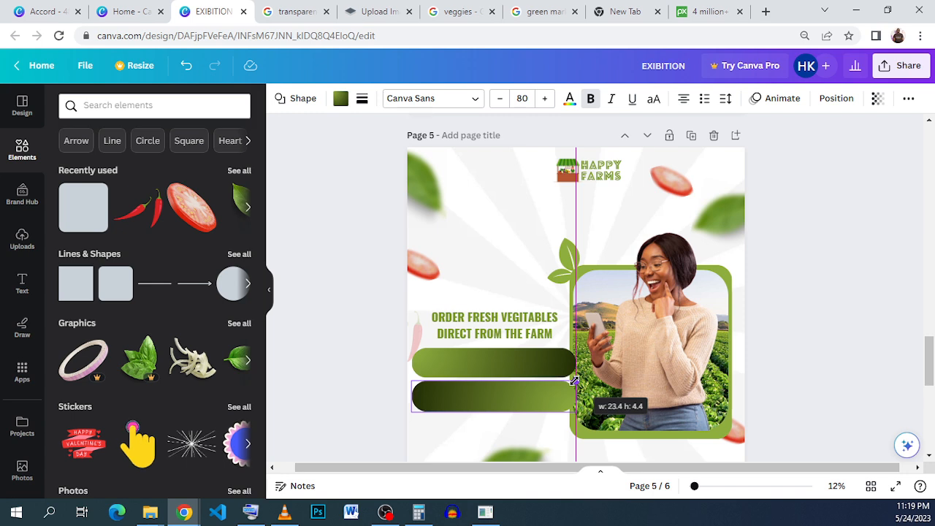
{"action": "left_click_drag", "start_coordinate": [575, 381], "coordinate": [575, 381]}
{"action": "left_click", "coordinate": [346, 356]}
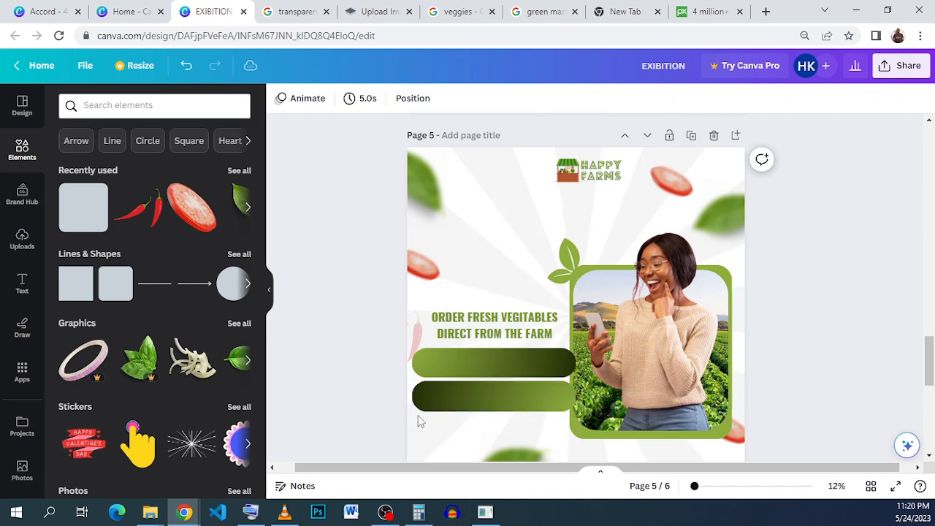
Nudge both gradient bars slightly to the right so they line up under the order text.
{"action": "left_click", "coordinate": [492, 371]}
{"action": "left_click_drag", "start_coordinate": [491, 370], "coordinate": [495, 369]}
{"action": "left_click", "coordinate": [484, 400]}
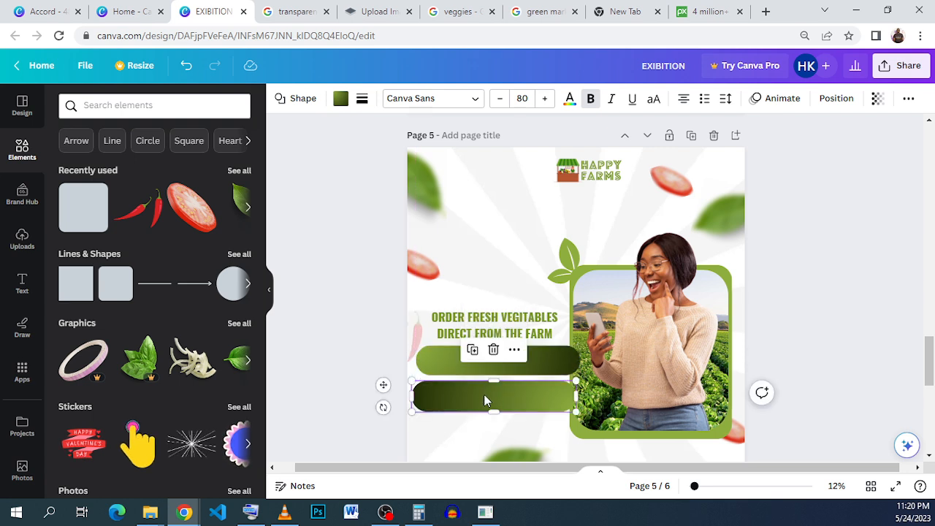
{"action": "left_click_drag", "start_coordinate": [484, 394], "coordinate": [488, 395]}
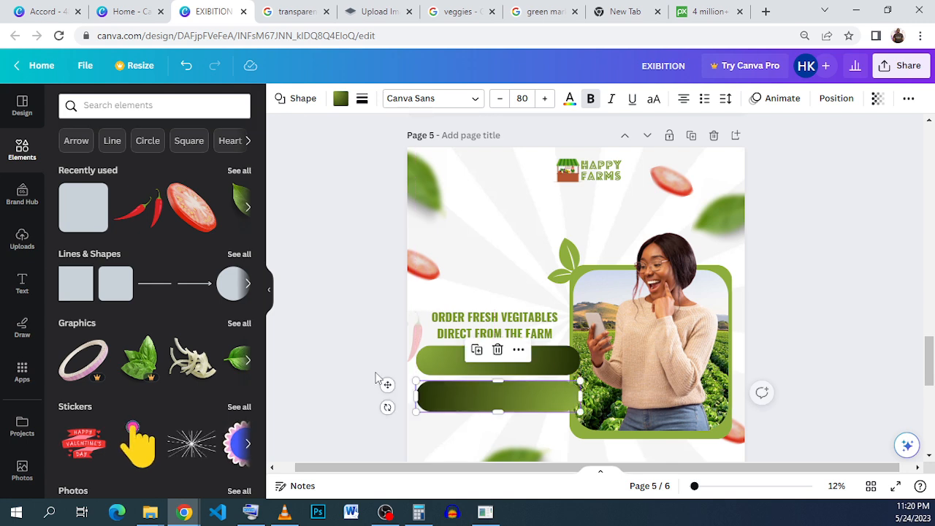
{"action": "left_click", "coordinate": [373, 372]}
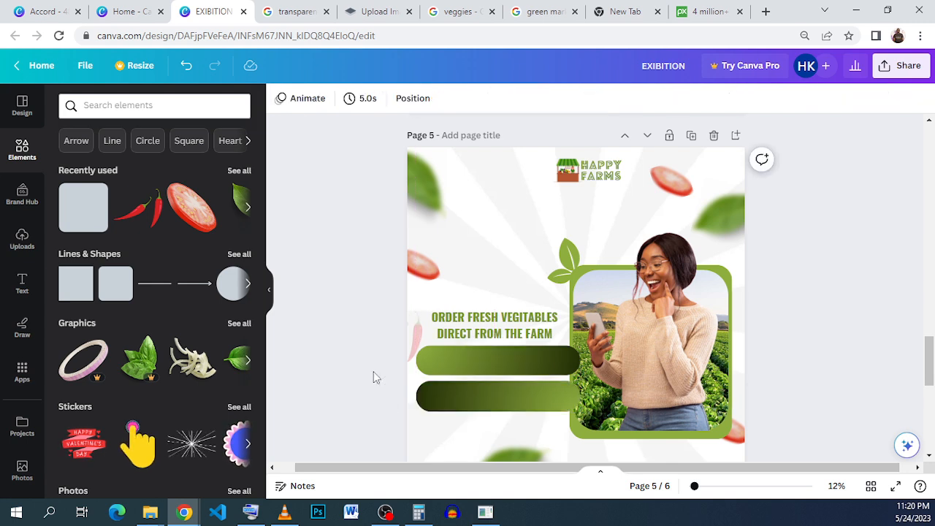
{"action": "left_click", "coordinate": [515, 356]}
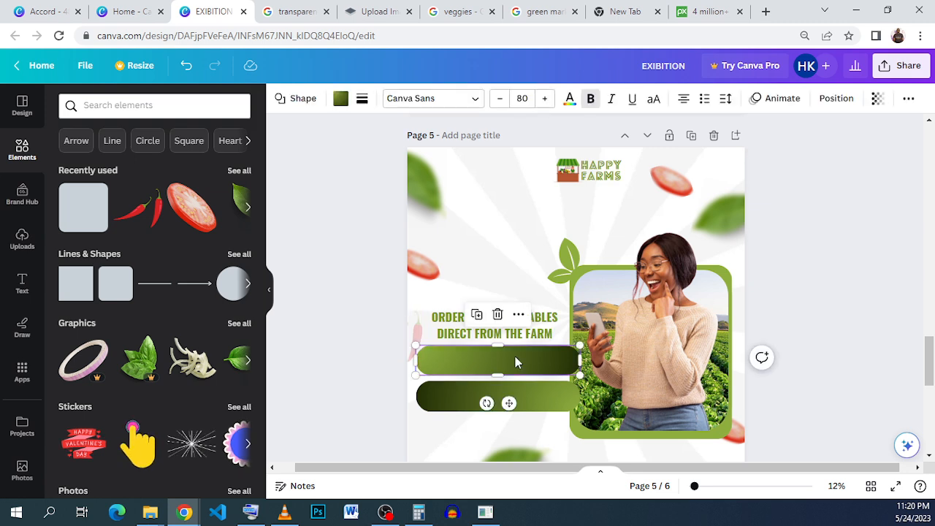
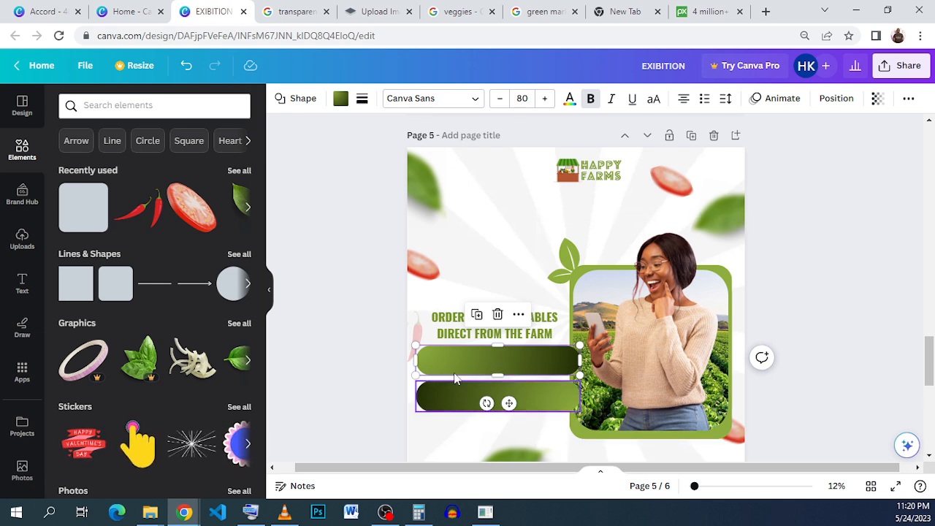
{"action": "left_click", "coordinate": [443, 410]}
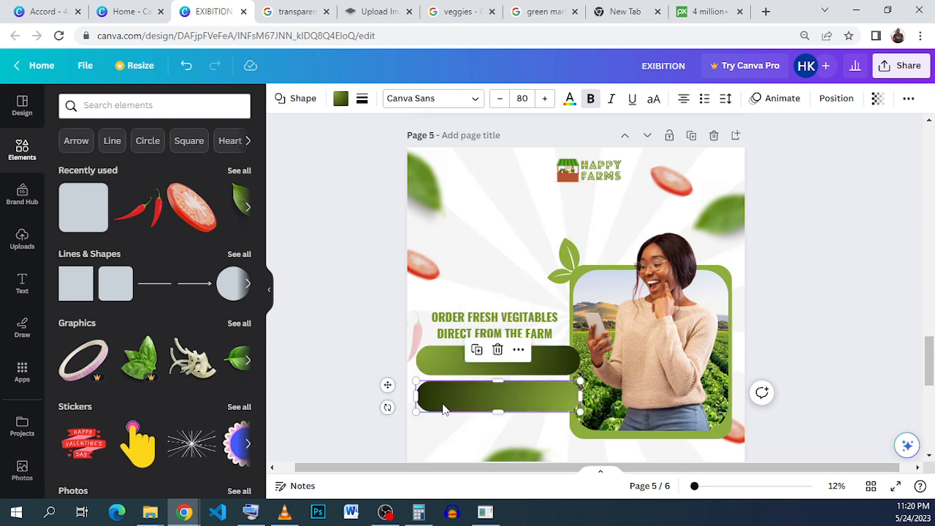
{"action": "left_click", "coordinate": [451, 369]}
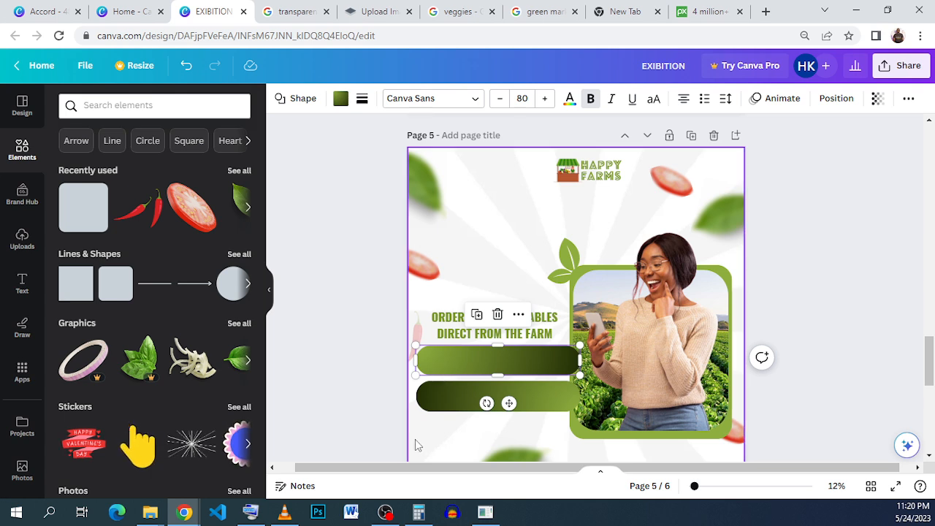
{"action": "left_click", "coordinate": [464, 409]}
{"action": "left_click", "coordinate": [447, 363]}
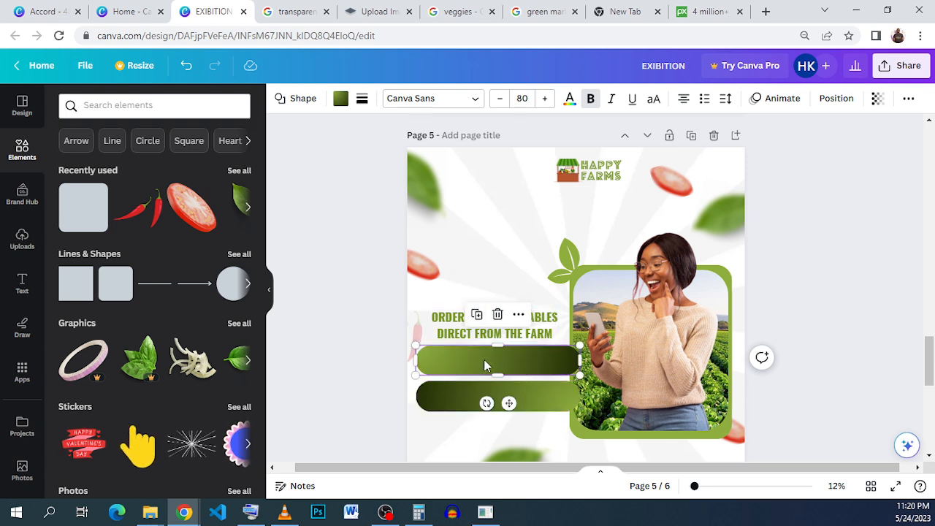
{"action": "left_click", "coordinate": [466, 391]}
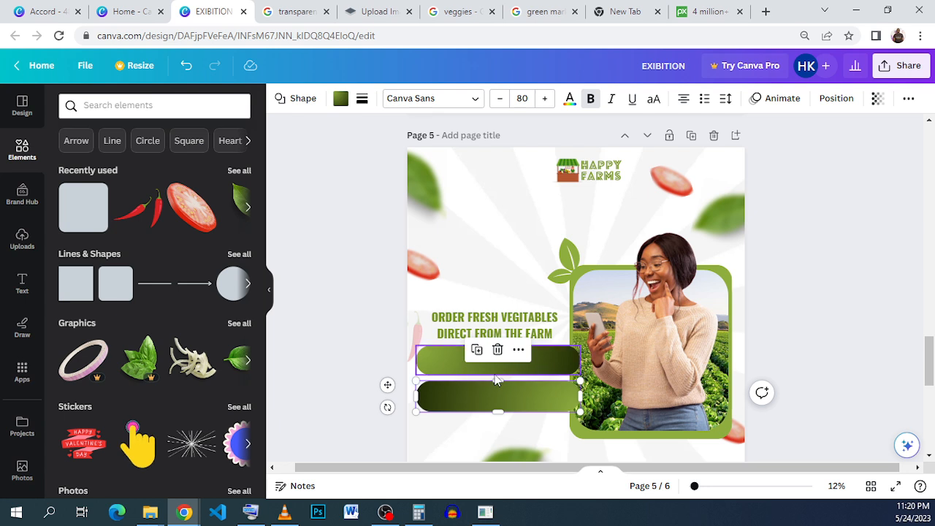
{"action": "left_click", "coordinate": [475, 372]}
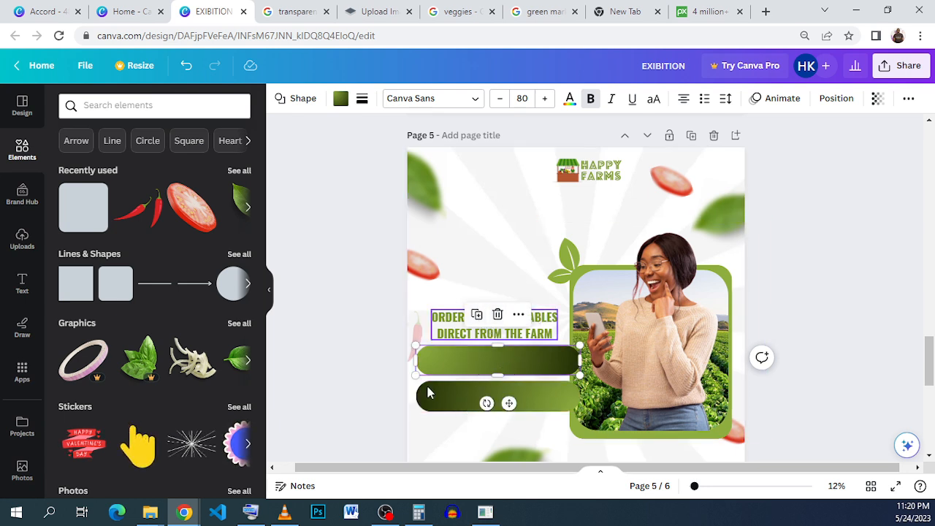
{"action": "left_click", "coordinate": [399, 417]}
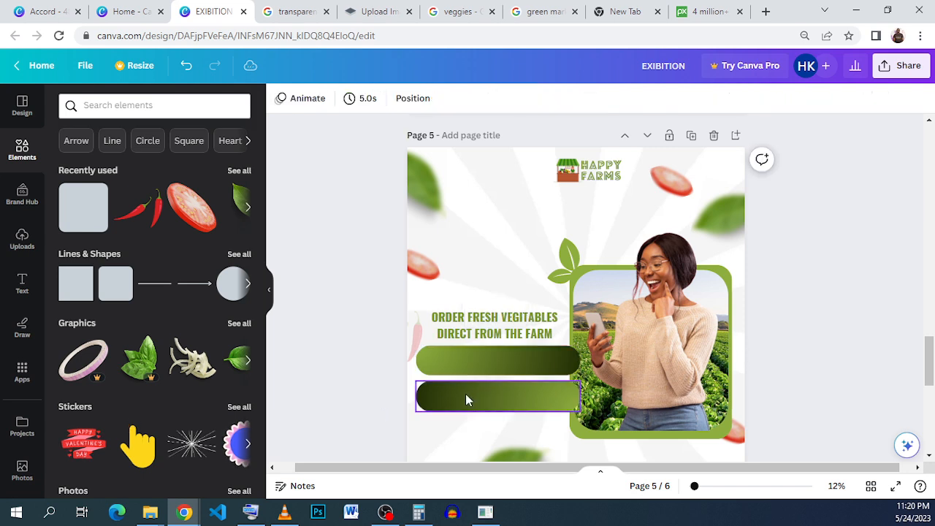
{"action": "left_click", "coordinate": [467, 393]}
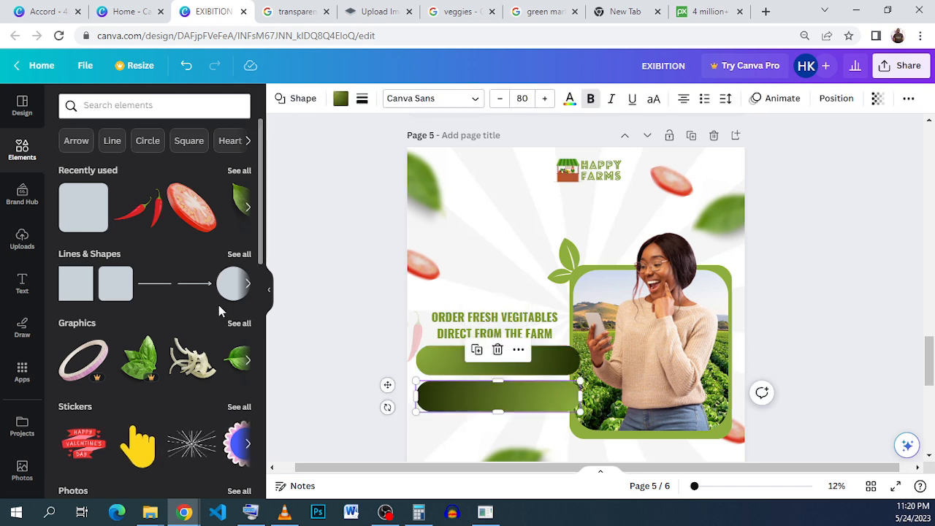
{"action": "left_click", "coordinate": [306, 293]}
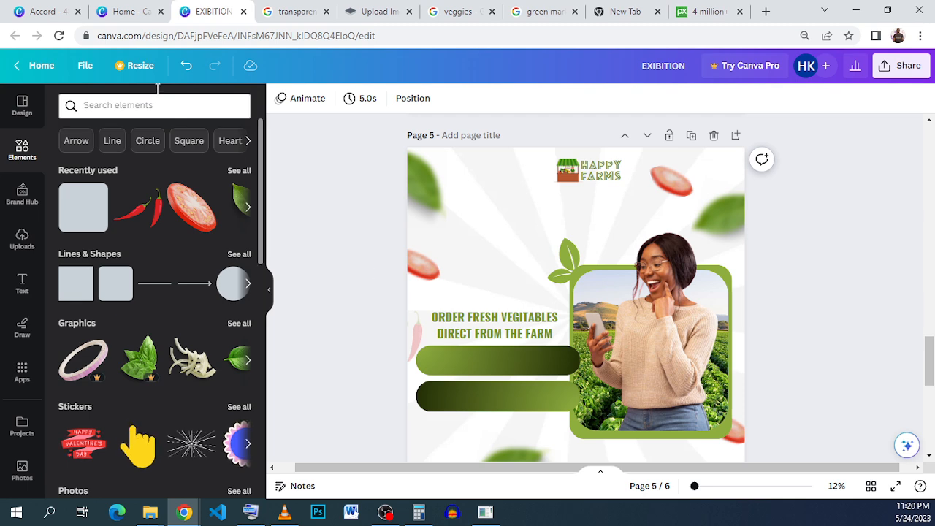
Copy the 'FROM THE COMFORTS OF YOUR' text from the reference Accord design.
{"action": "left_click", "coordinate": [46, 11]}
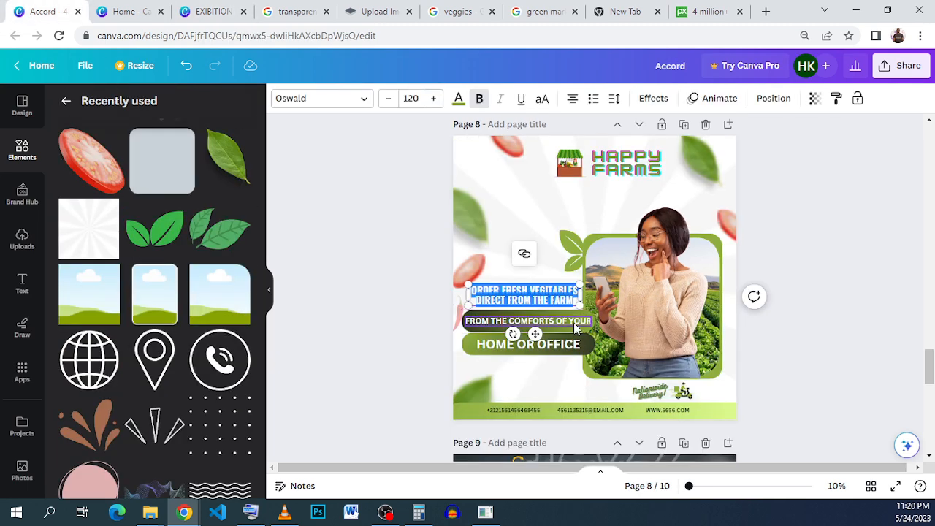
{"action": "left_click", "coordinate": [574, 325]}
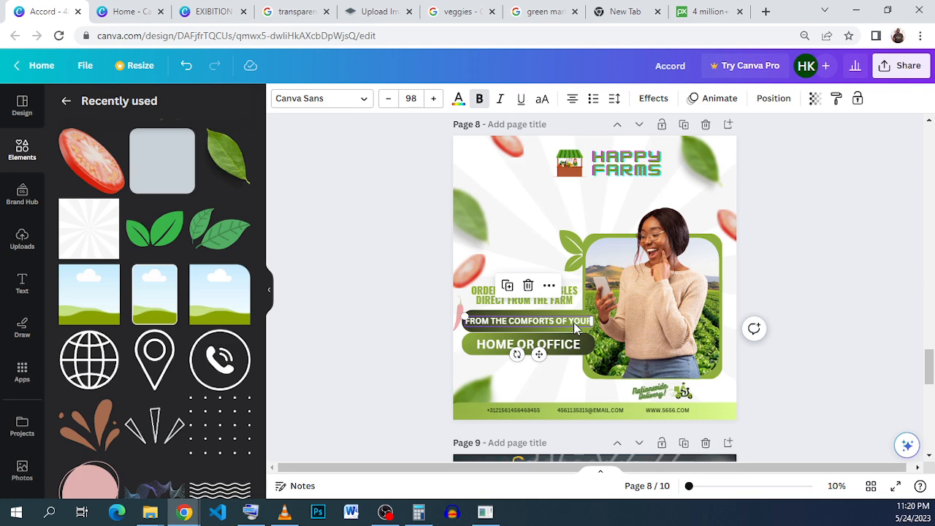
{"action": "double_click", "coordinate": [574, 324]}
{"action": "right_click", "coordinate": [574, 324]}
{"action": "left_click", "coordinate": [547, 320]}
{"action": "key", "text": "ctrl+a"}
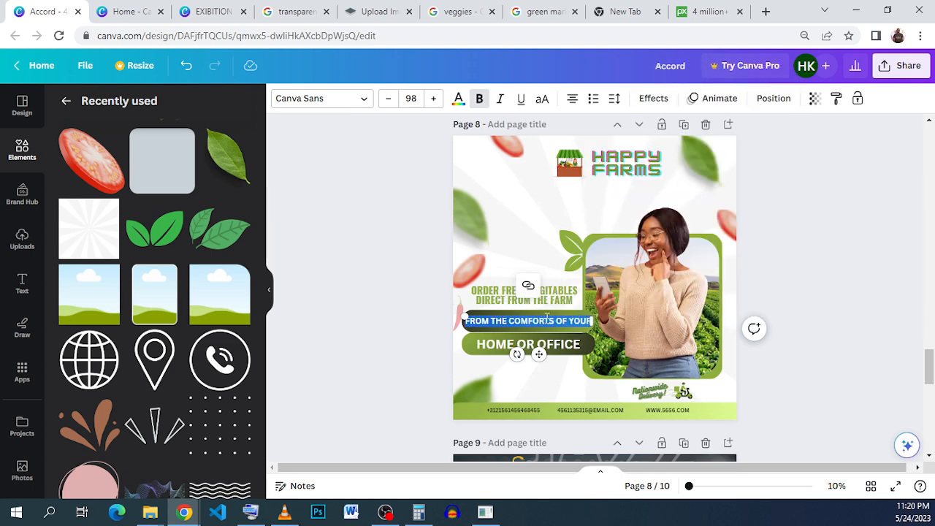
{"action": "right_click", "coordinate": [547, 320]}
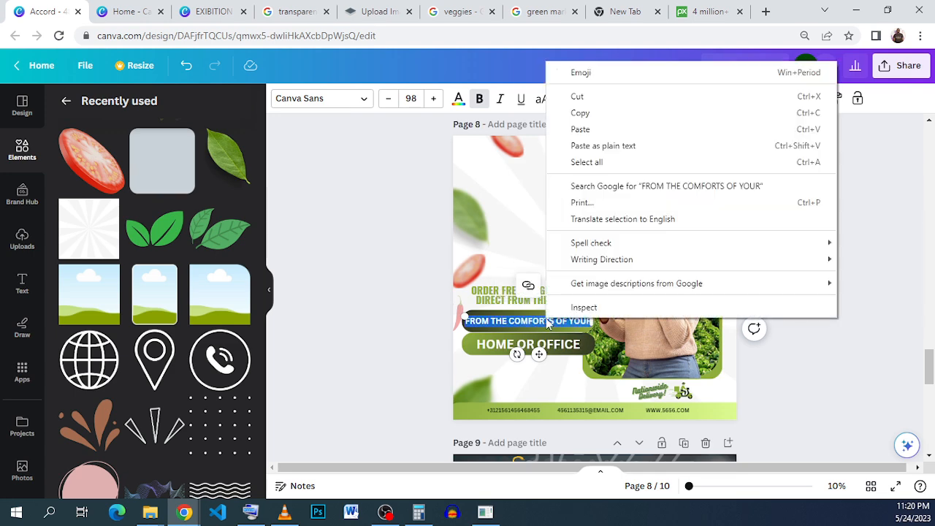
{"action": "left_click", "coordinate": [630, 114]}
Add a body text box onto the upper gradient bar and set its font size to 80.
{"action": "left_click", "coordinate": [212, 11]}
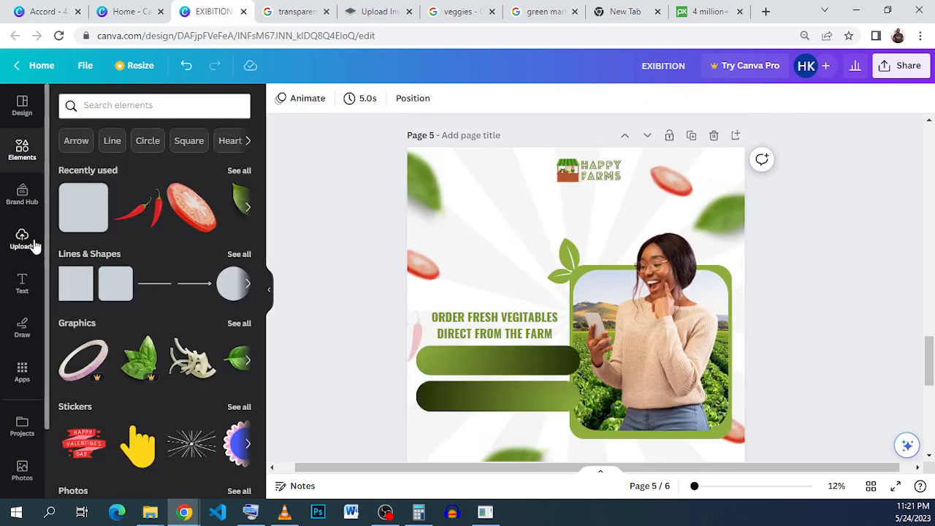
{"action": "left_click", "coordinate": [33, 292]}
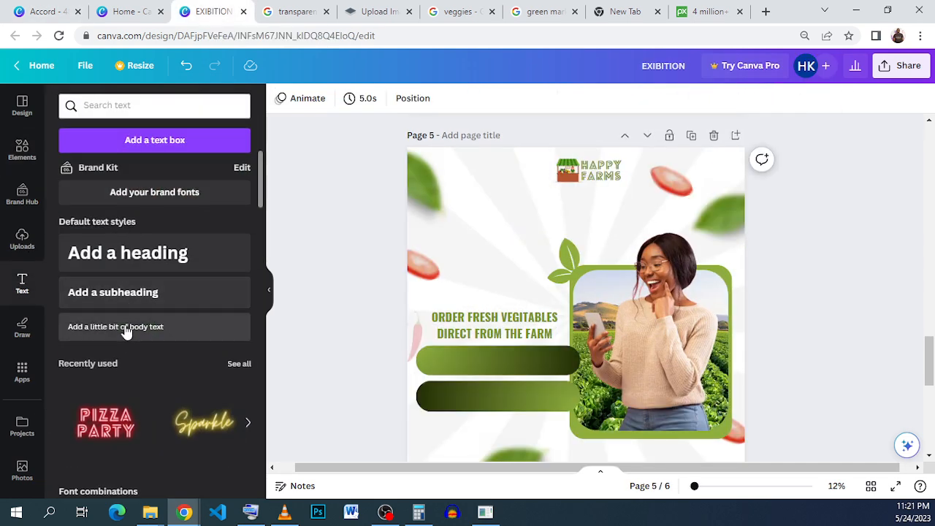
{"action": "left_click", "coordinate": [116, 326]}
{"action": "left_click_drag", "start_coordinate": [597, 342], "coordinate": [538, 395]}
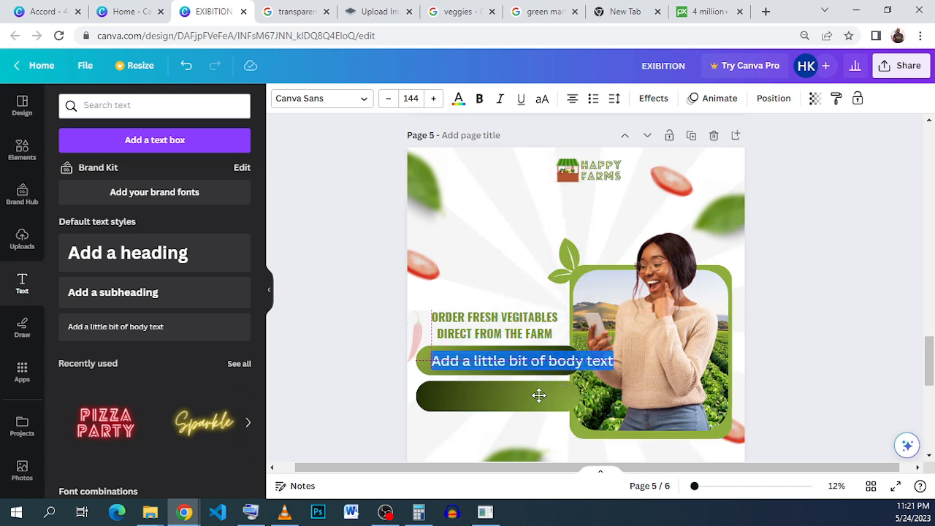
{"action": "left_click", "coordinate": [411, 98]}
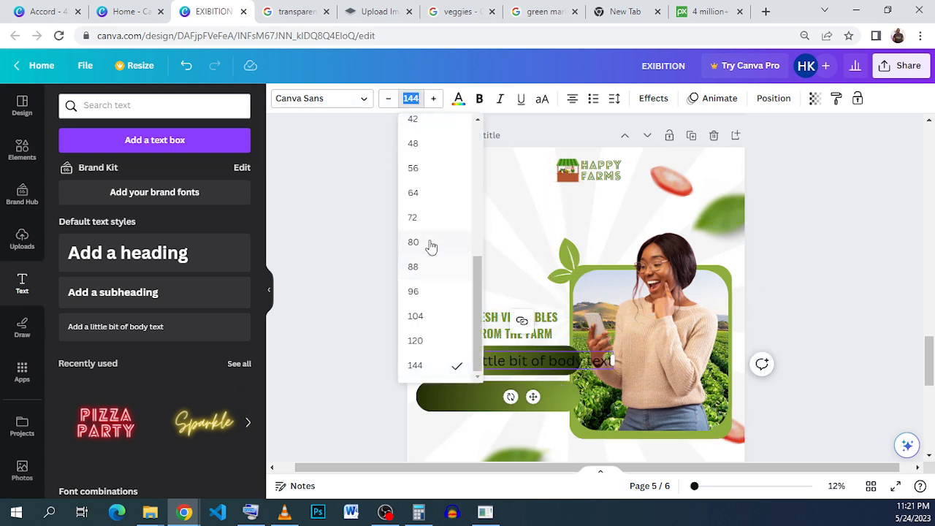
{"action": "left_click", "coordinate": [414, 242]}
Paste the copied text into the new text box, replacing its placeholder.
{"action": "right_click", "coordinate": [521, 357]}
{"action": "triple_click", "coordinate": [521, 357]}
{"action": "right_click", "coordinate": [520, 357]}
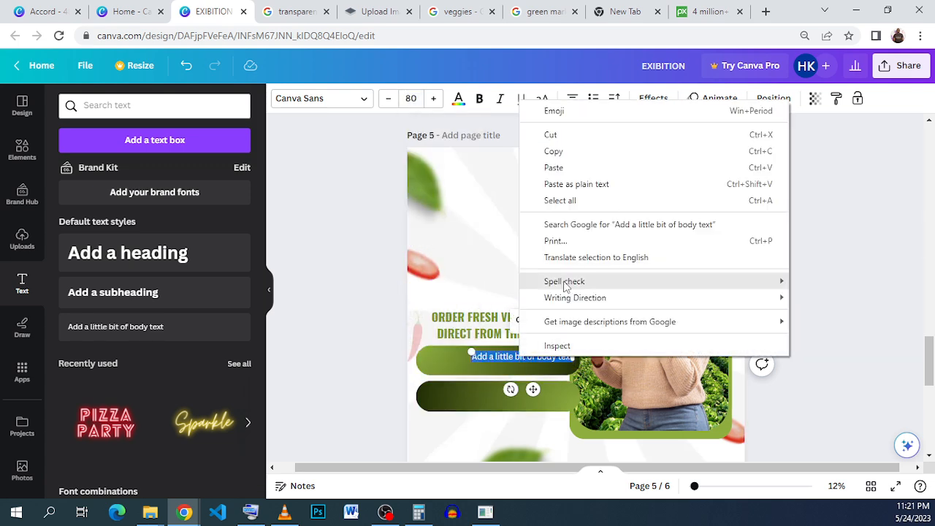
{"action": "left_click", "coordinate": [554, 167]}
Move and resize the text to fit across the upper bar and colour it white.
{"action": "left_click_drag", "start_coordinate": [535, 391], "coordinate": [494, 393]}
{"action": "left_click_drag", "start_coordinate": [541, 356], "coordinate": [571, 348]}
{"action": "left_click", "coordinate": [459, 99]}
{"action": "left_click", "coordinate": [105, 240]}
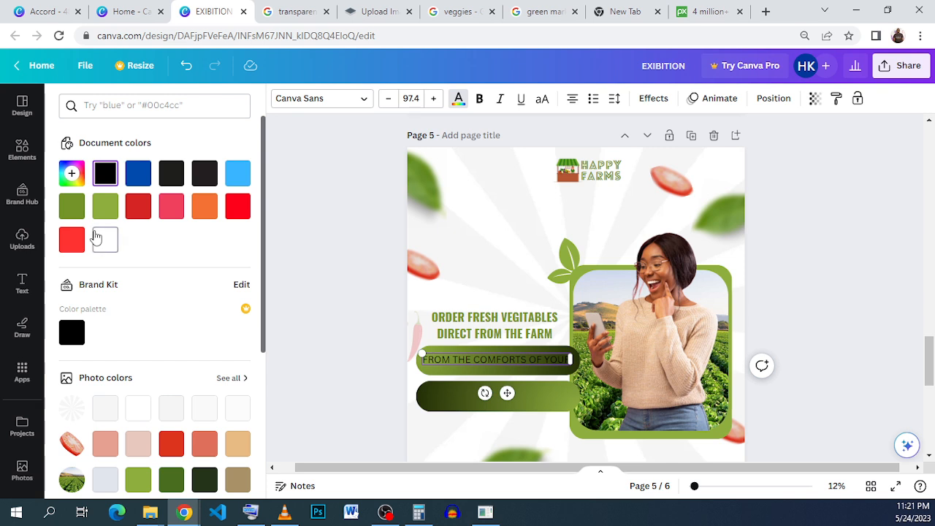
Make the upper bar's text bold.
{"action": "double_click", "coordinate": [471, 363]}
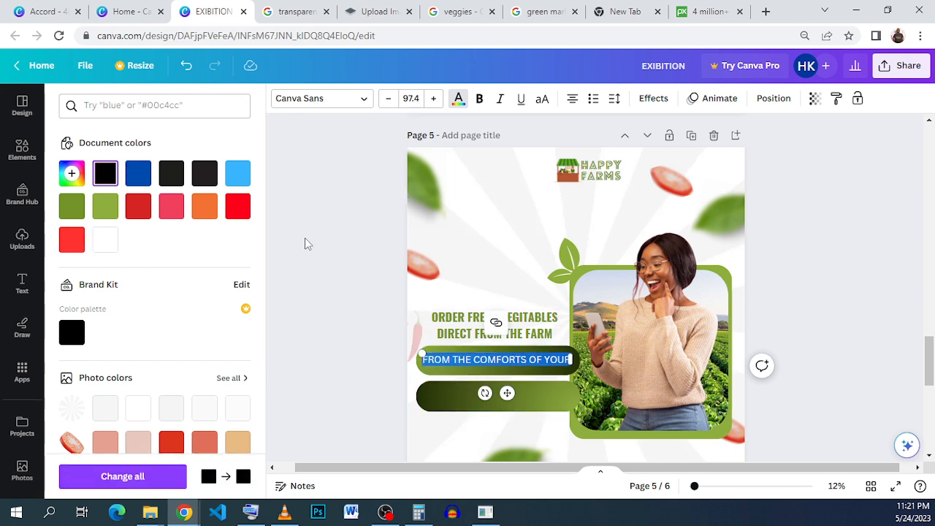
{"action": "left_click", "coordinate": [467, 365]}
{"action": "left_click", "coordinate": [455, 380]}
{"action": "left_click", "coordinate": [452, 369]}
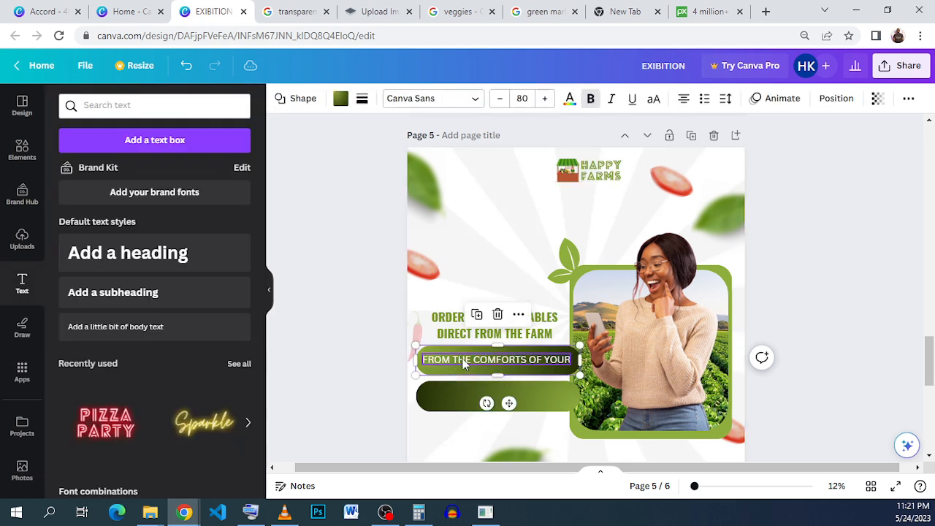
{"action": "left_click", "coordinate": [479, 98]}
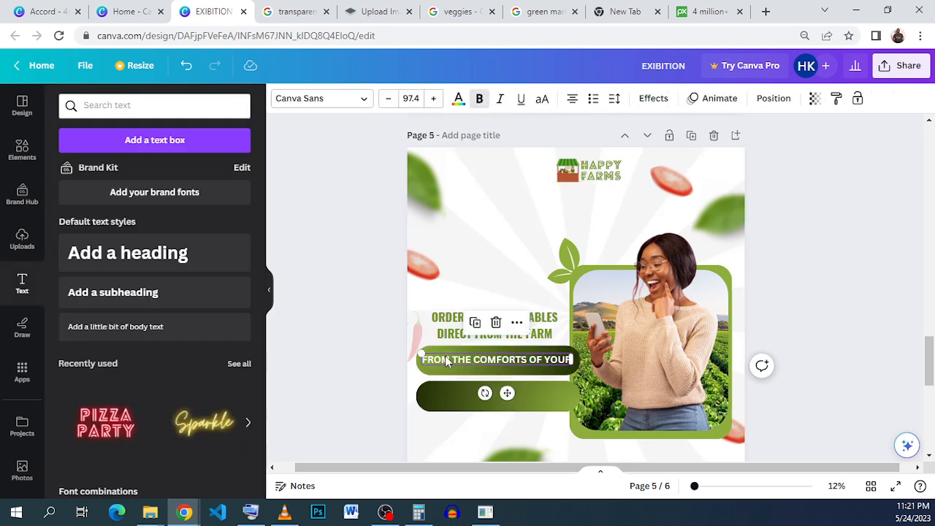
{"action": "left_click", "coordinate": [443, 380]}
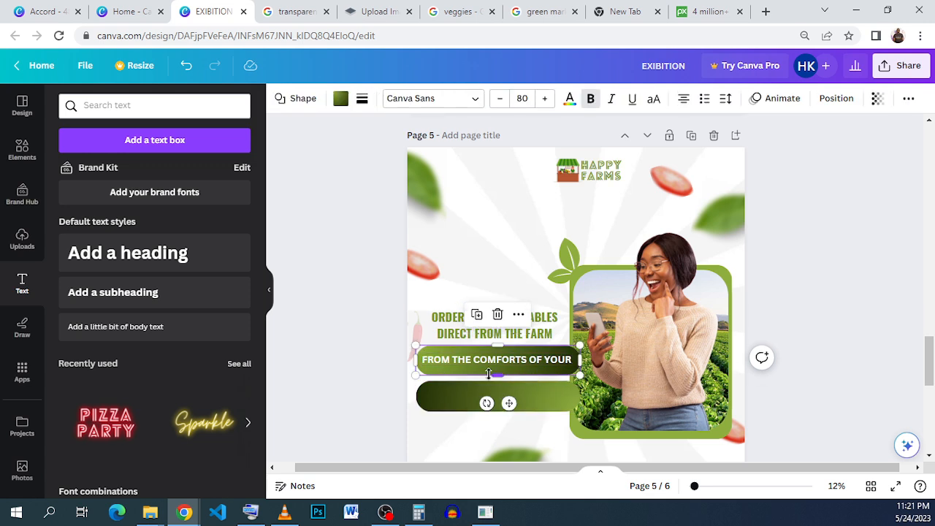
Duplicate the bar text down onto the lower gradient bar.
{"action": "scroll", "coordinate": [489, 373], "scroll_direction": "down", "scroll_amount": 1}
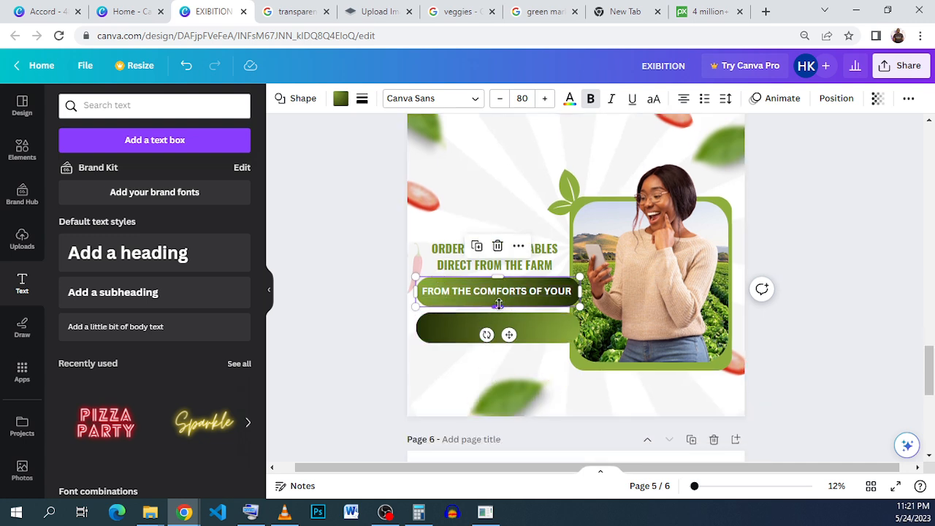
{"action": "left_click", "coordinate": [473, 329]}
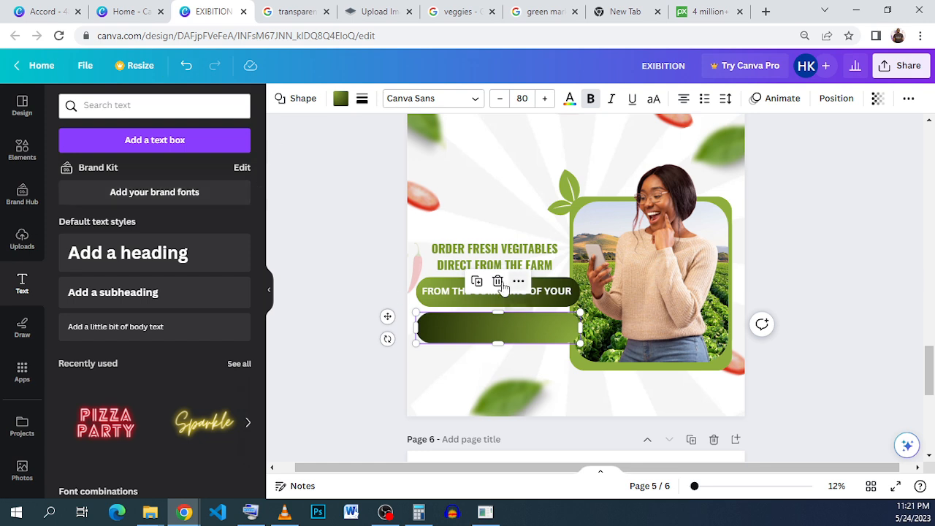
{"action": "left_click", "coordinate": [479, 291]}
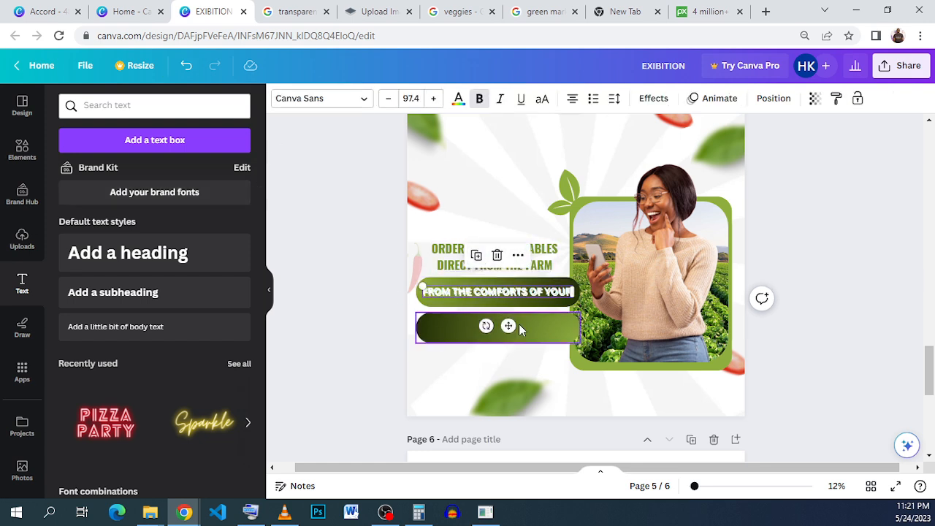
{"action": "left_click_drag", "start_coordinate": [509, 326], "coordinate": [513, 358]}
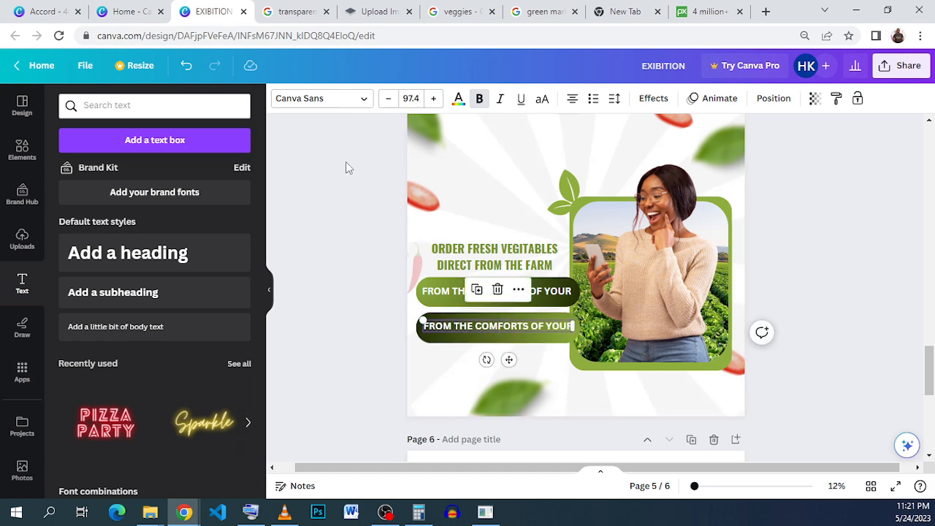
Copy the 'HOME OR OFFICE' text from the reference Accord design.
{"action": "left_click", "coordinate": [33, 22]}
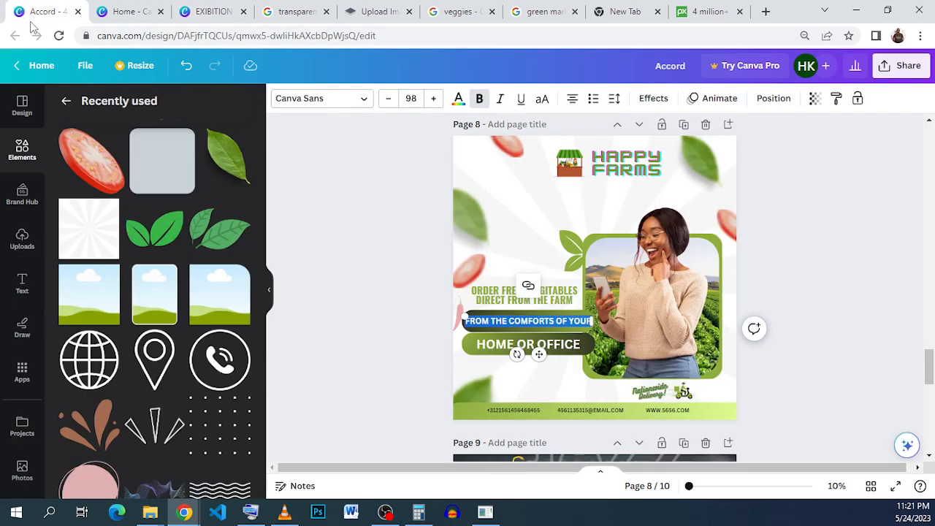
{"action": "double_click", "coordinate": [492, 347]}
{"action": "right_click", "coordinate": [492, 341]}
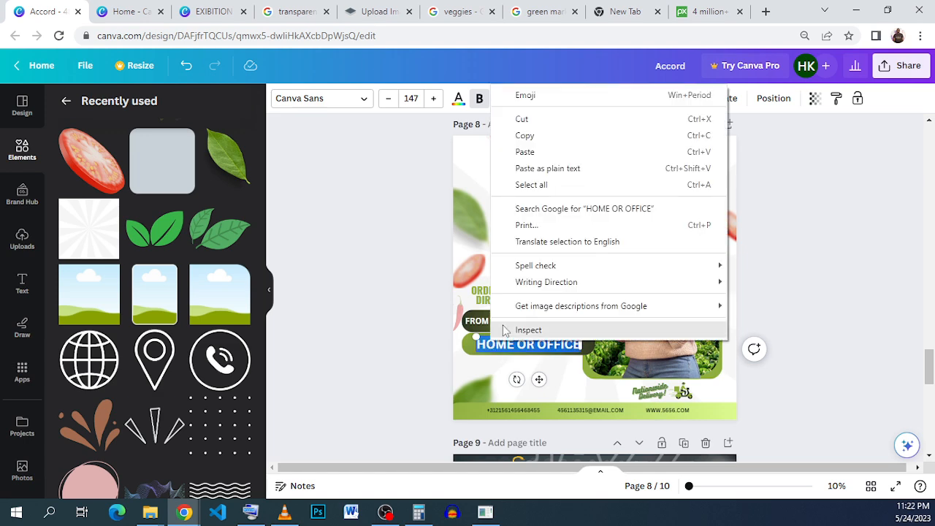
{"action": "left_click", "coordinate": [563, 136]}
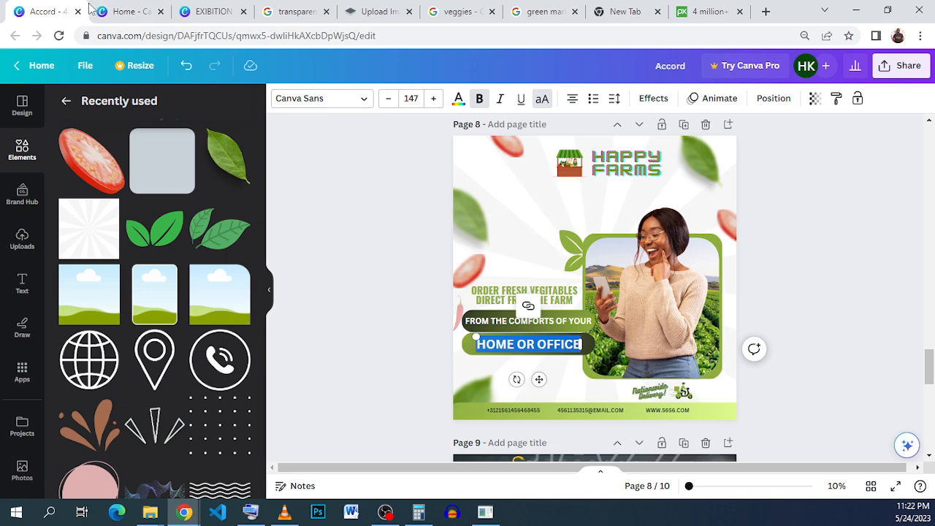
Paste the copied text into the lower bar's text, replacing its contents.
{"action": "left_click", "coordinate": [208, 12]}
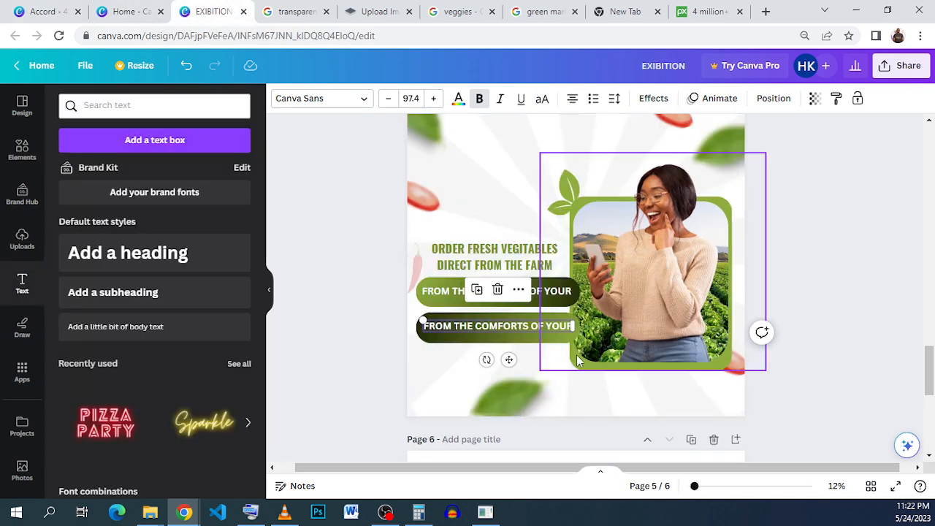
{"action": "right_click", "coordinate": [531, 326]}
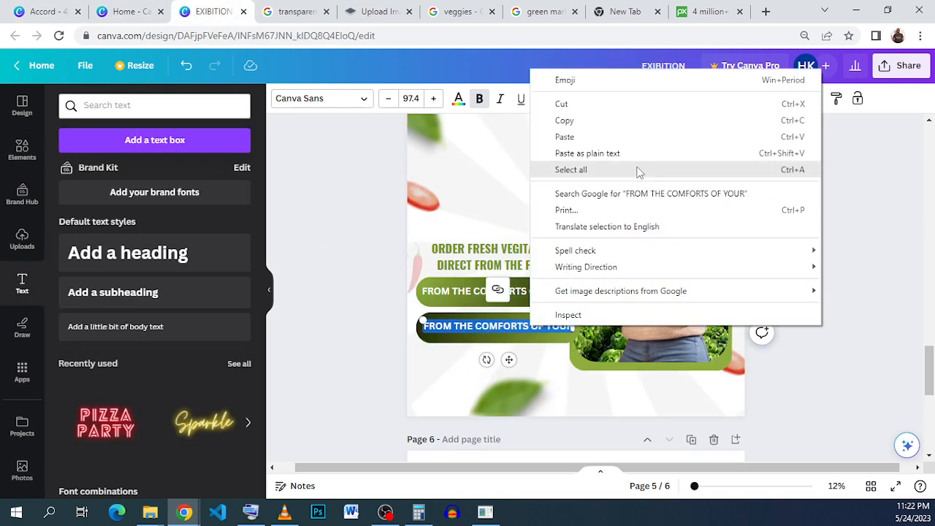
{"action": "left_click", "coordinate": [634, 138]}
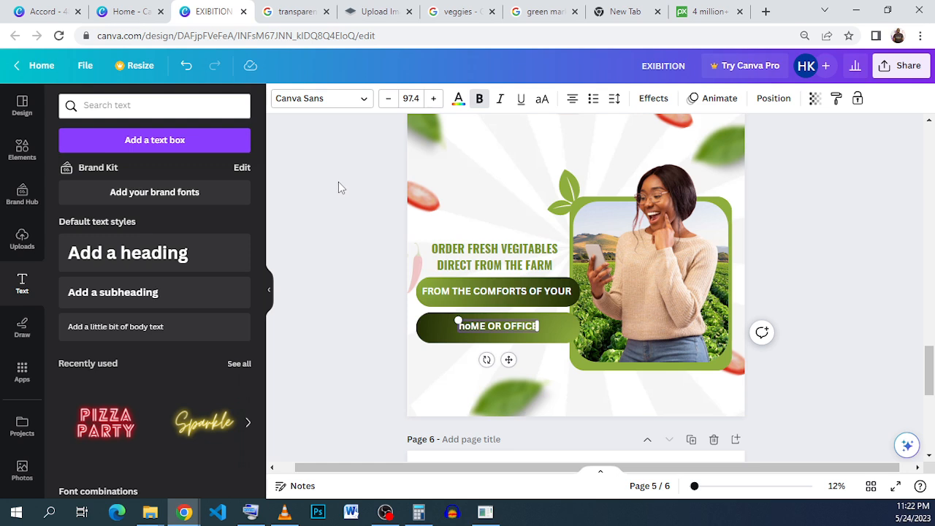
Set the lower bar text's font size to 144.
{"action": "left_click", "coordinate": [410, 98]}
{"action": "scroll", "coordinate": [419, 385], "scroll_direction": "down", "scroll_amount": 3}
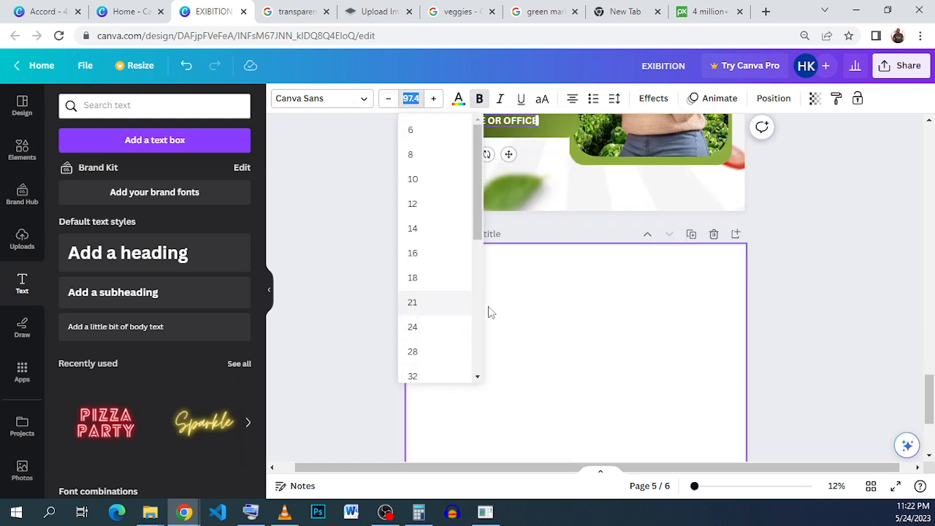
{"action": "scroll", "coordinate": [446, 307], "scroll_direction": "down", "scroll_amount": 5}
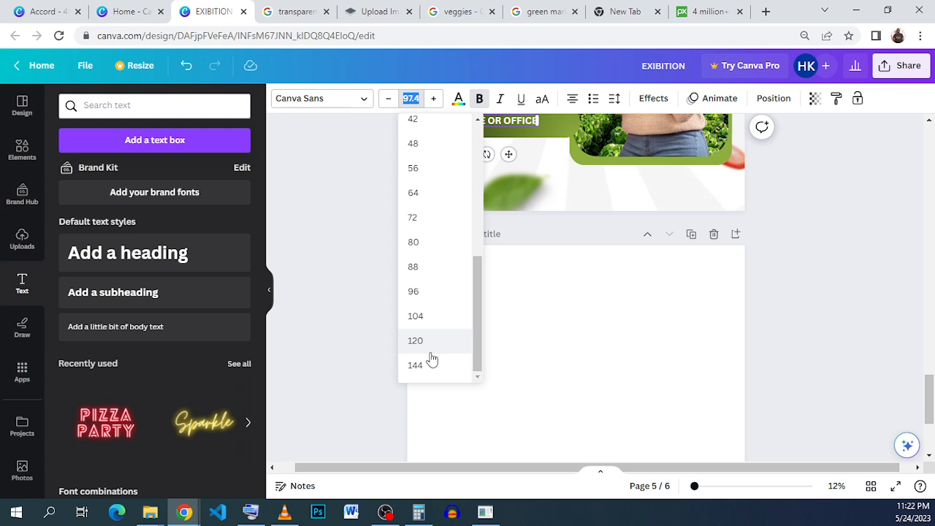
{"action": "left_click", "coordinate": [415, 365]}
{"action": "scroll", "coordinate": [568, 286], "scroll_direction": "up", "scroll_amount": 5}
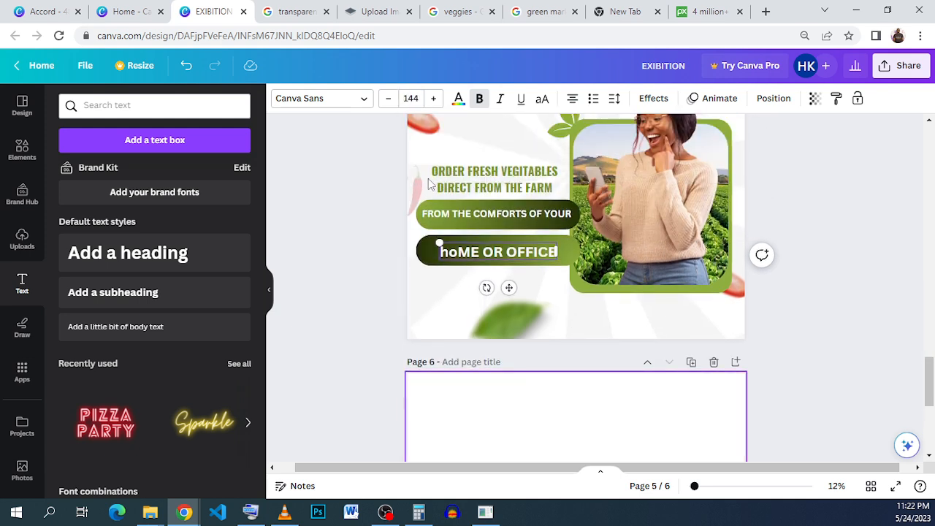
Increase the lower bar text's font size to 147.
{"action": "left_click", "coordinate": [433, 98]}
{"action": "left_click", "coordinate": [433, 98]}
{"action": "left_click", "coordinate": [433, 98]}
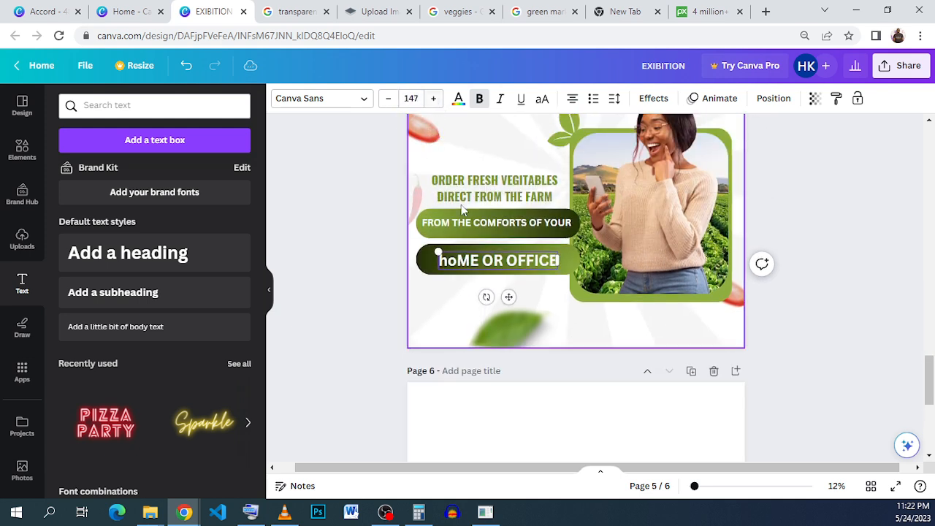
{"action": "left_click", "coordinate": [486, 290]}
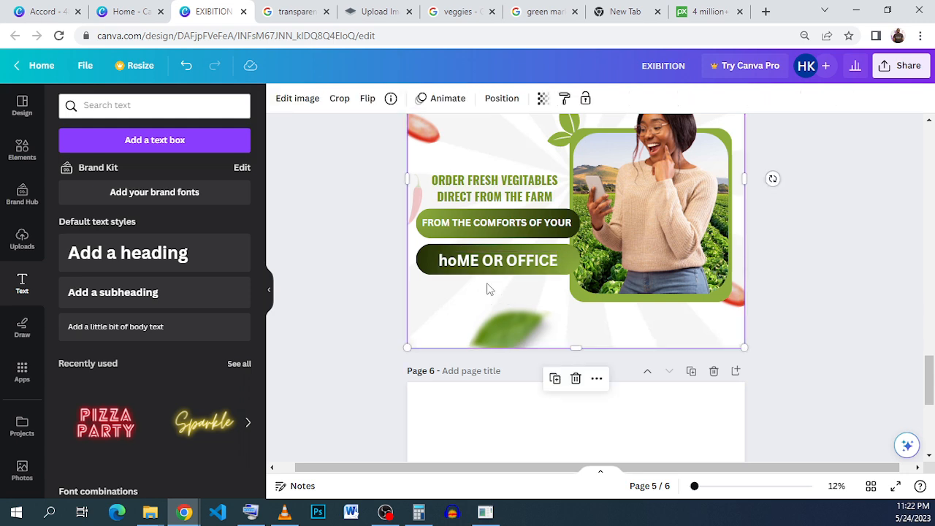
Convert the lower bar text to all uppercase.
{"action": "left_click", "coordinate": [503, 262]}
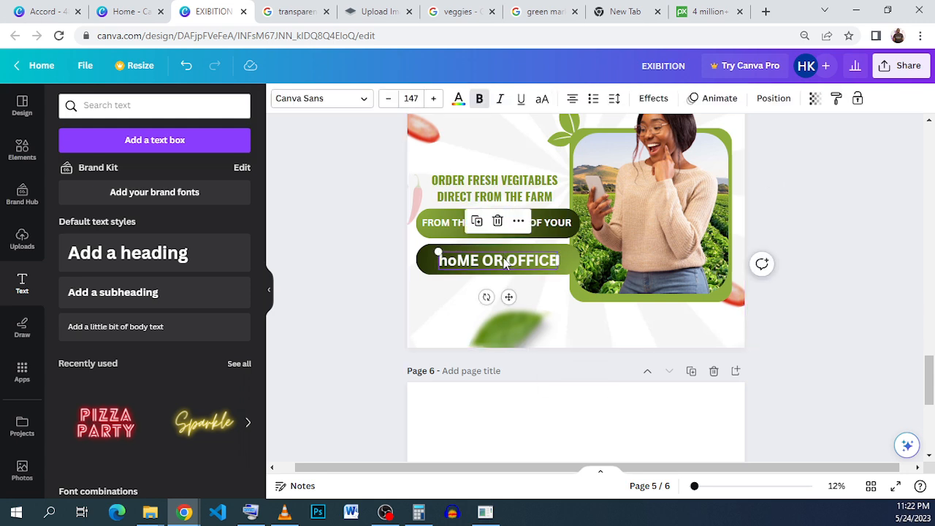
{"action": "left_click", "coordinate": [544, 101]}
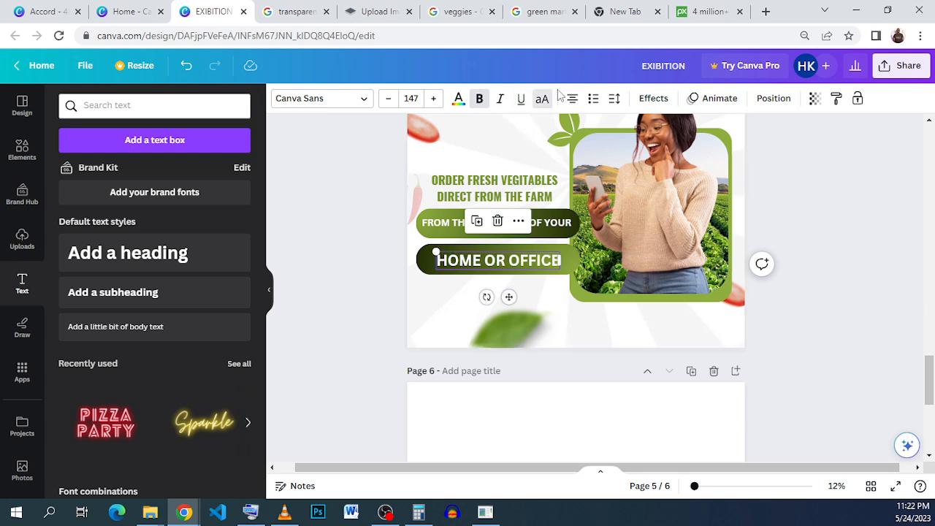
{"action": "left_click", "coordinate": [440, 306]}
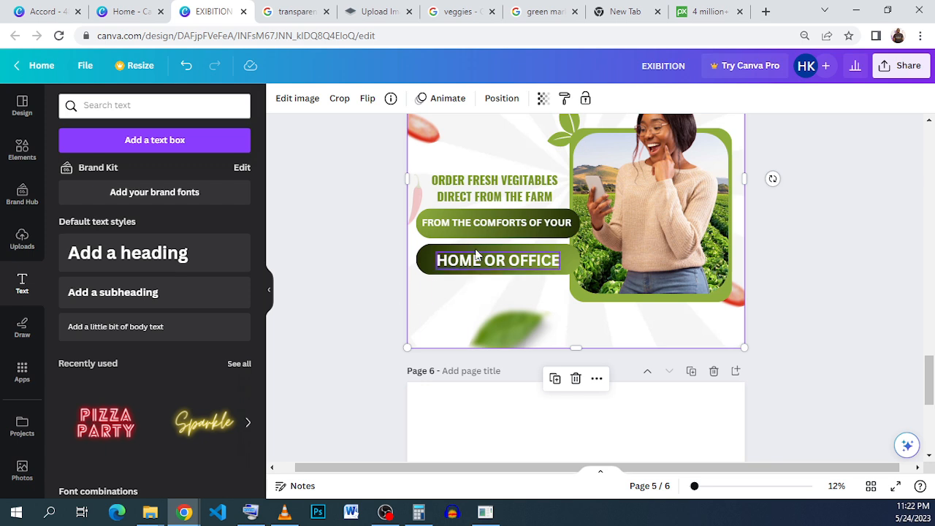
Move the blurred leaf at the bottom of the page toward the lower-left corner.
{"action": "left_click", "coordinate": [533, 329]}
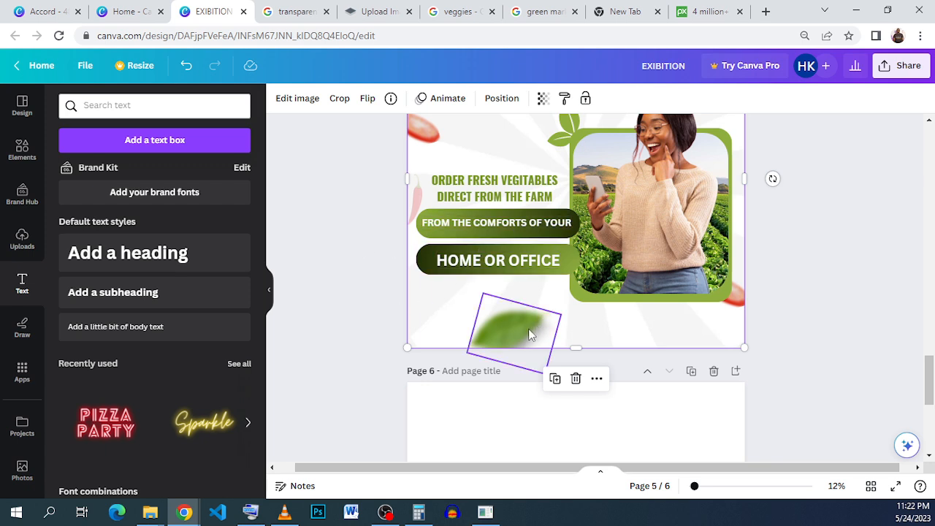
{"action": "left_click_drag", "start_coordinate": [523, 328], "coordinate": [447, 330]}
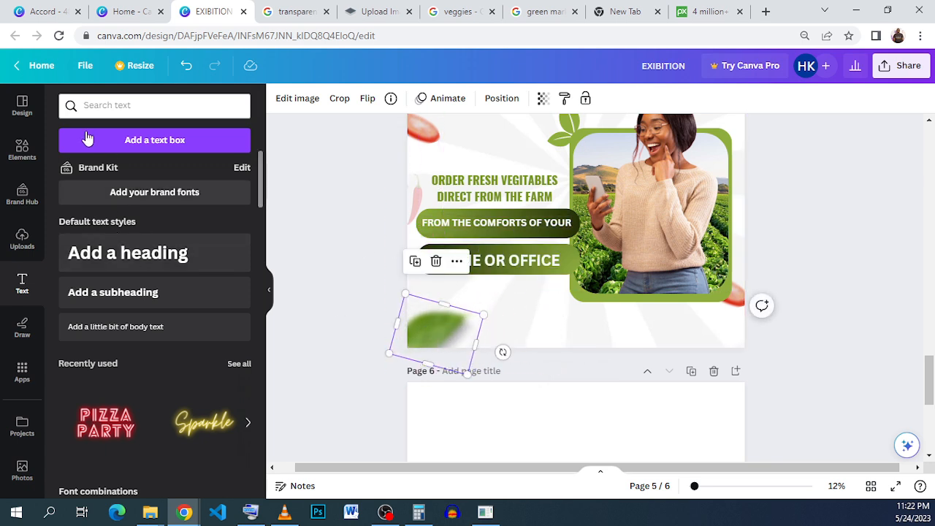
Add a rectangle stretched across the bottom edge of the page and fill it with the green gradient.
{"action": "left_click", "coordinate": [22, 151]}
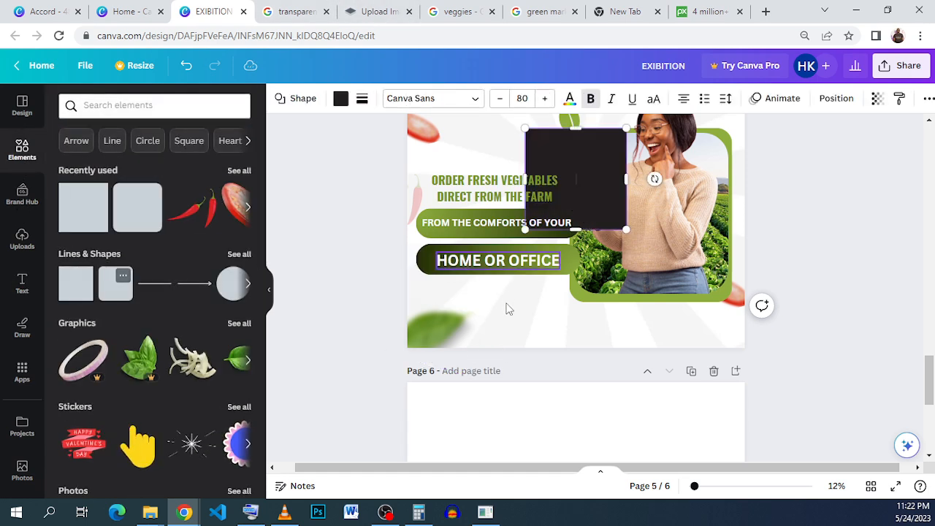
{"action": "left_click_drag", "start_coordinate": [587, 163], "coordinate": [751, 373]}
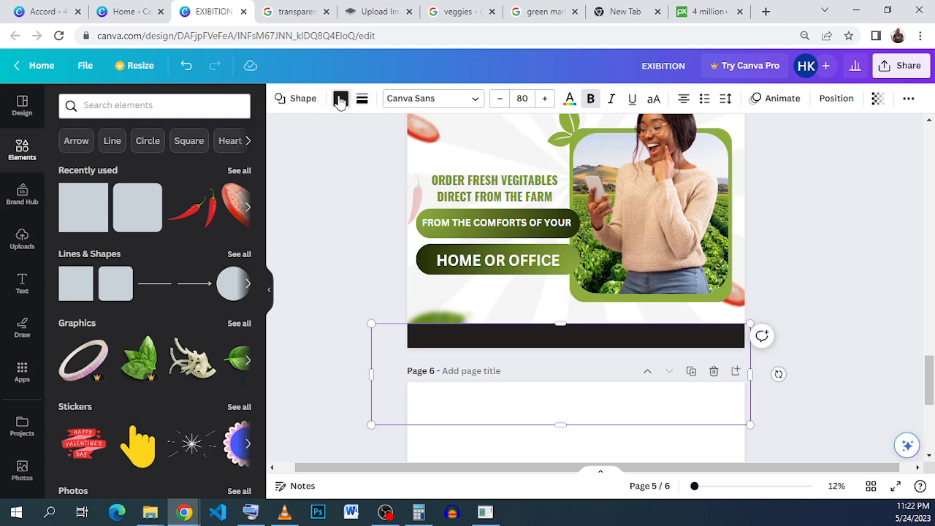
{"action": "left_click", "coordinate": [341, 98]}
{"action": "left_click", "coordinate": [205, 241]}
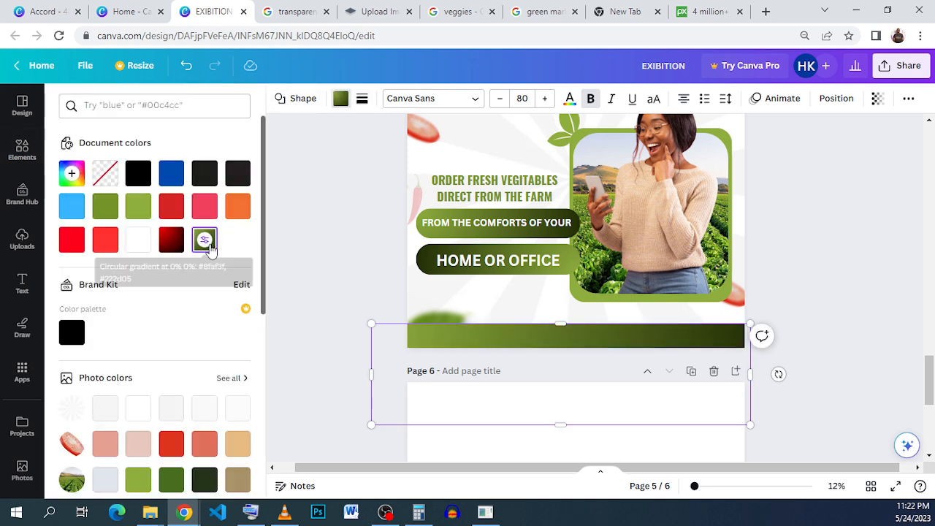
Change the bottom bar's second gradient colour to light green #D6E1B8.
{"action": "left_click", "coordinate": [71, 173]}
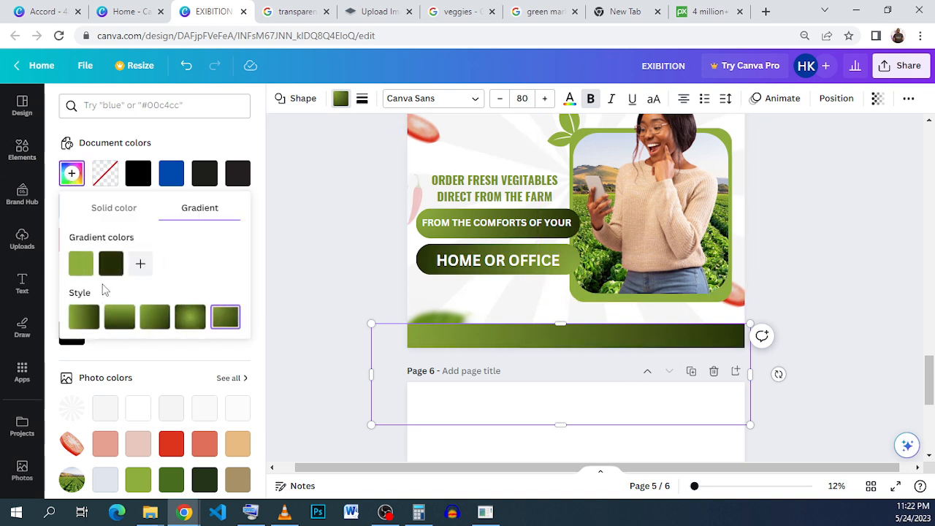
{"action": "left_click", "coordinate": [111, 272]}
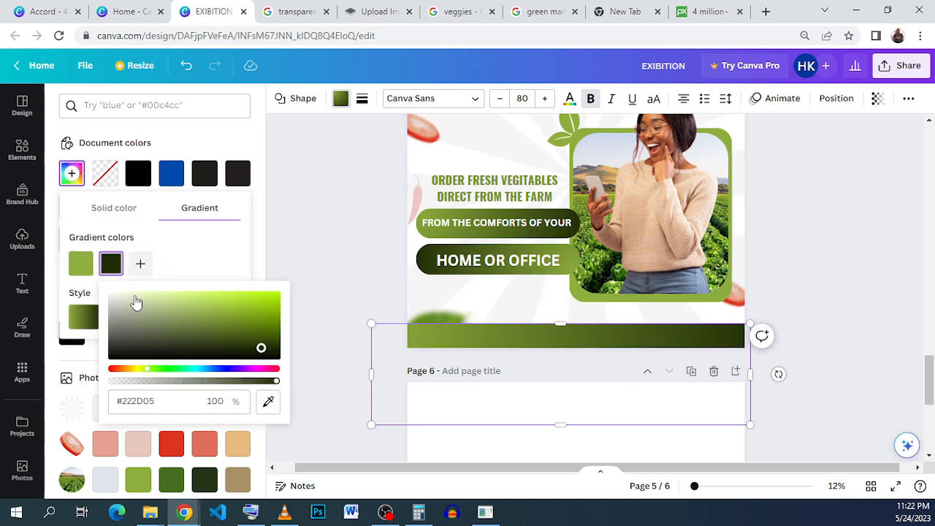
{"action": "left_click", "coordinate": [140, 301]}
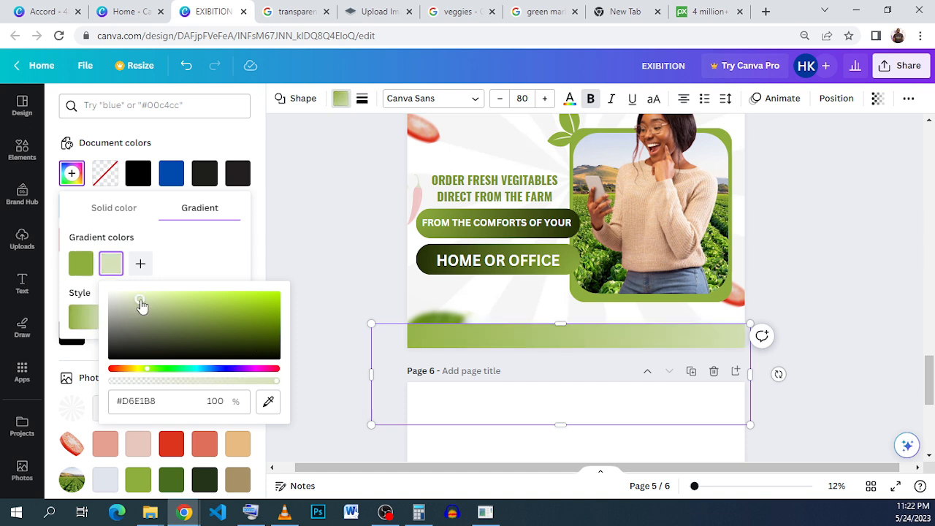
{"action": "left_click", "coordinate": [807, 270]}
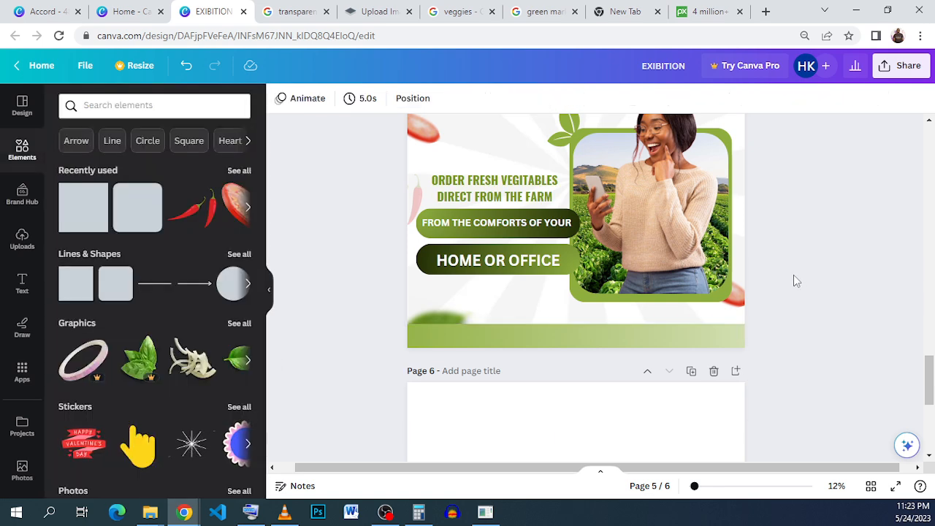
Copy the contact details text line from the reference Accord design.
{"action": "left_click", "coordinate": [45, 11]}
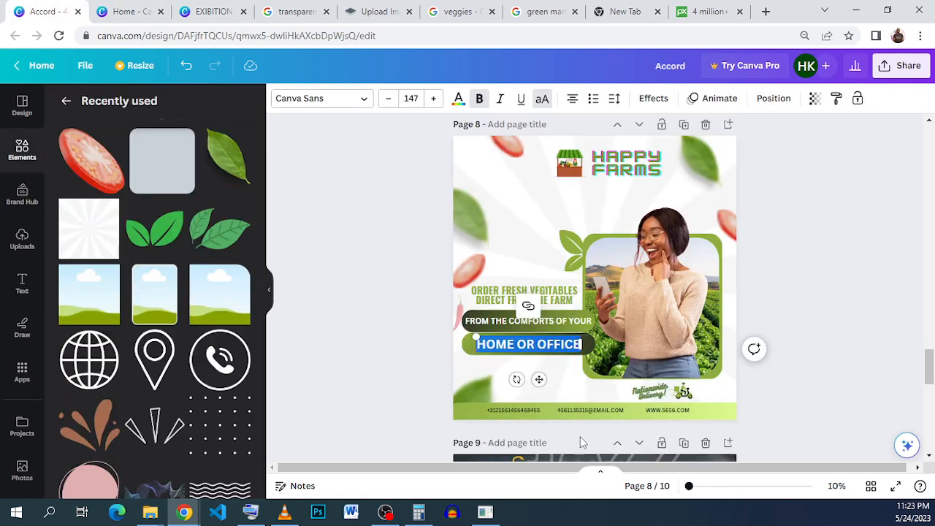
{"action": "left_click", "coordinate": [579, 409]}
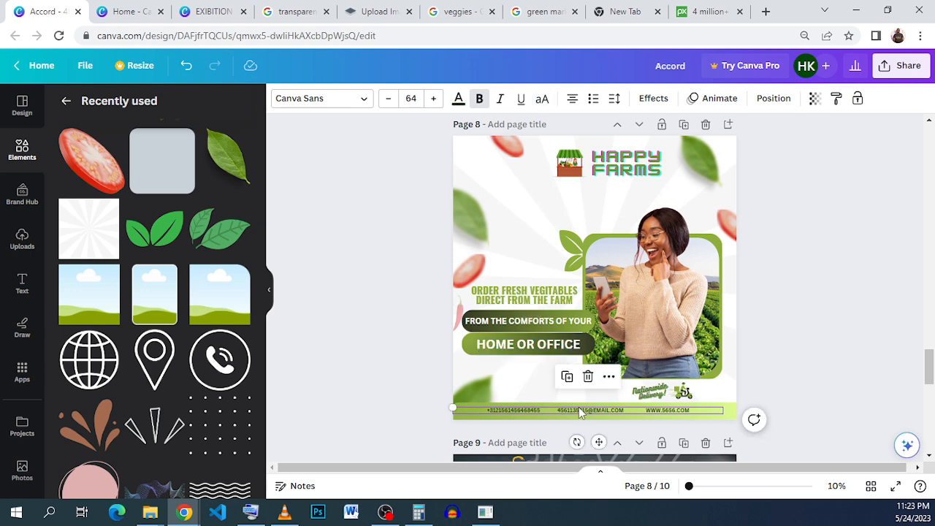
{"action": "right_click", "coordinate": [579, 408]}
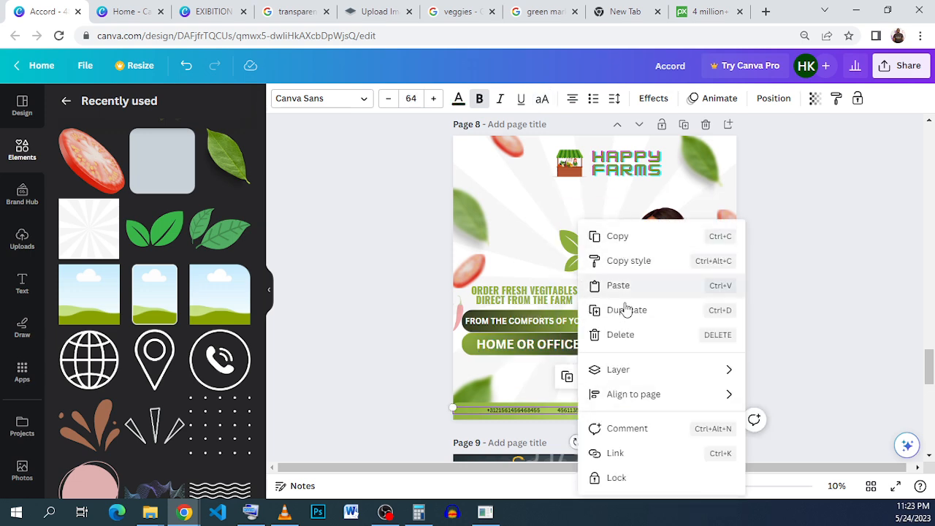
{"action": "left_click", "coordinate": [638, 242]}
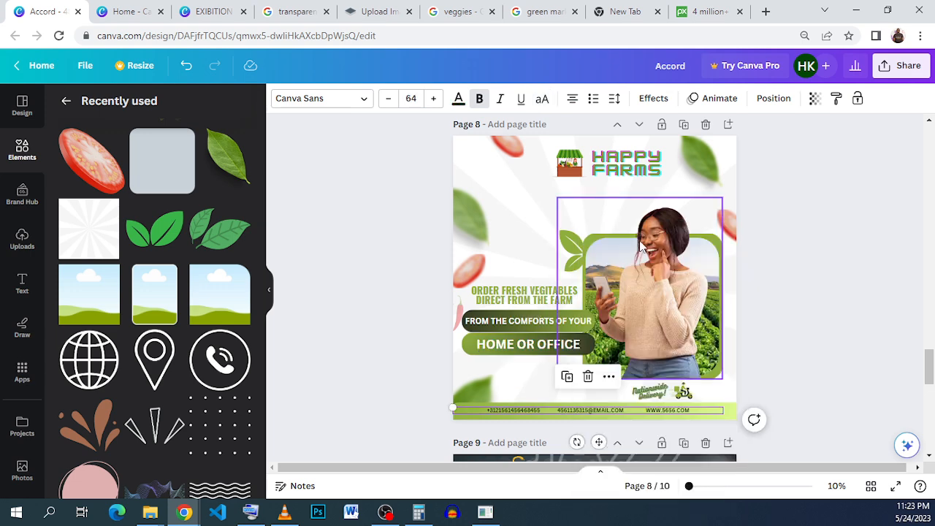
Paste the contact details text onto the bottom gradient bar.
{"action": "left_click", "coordinate": [213, 11]}
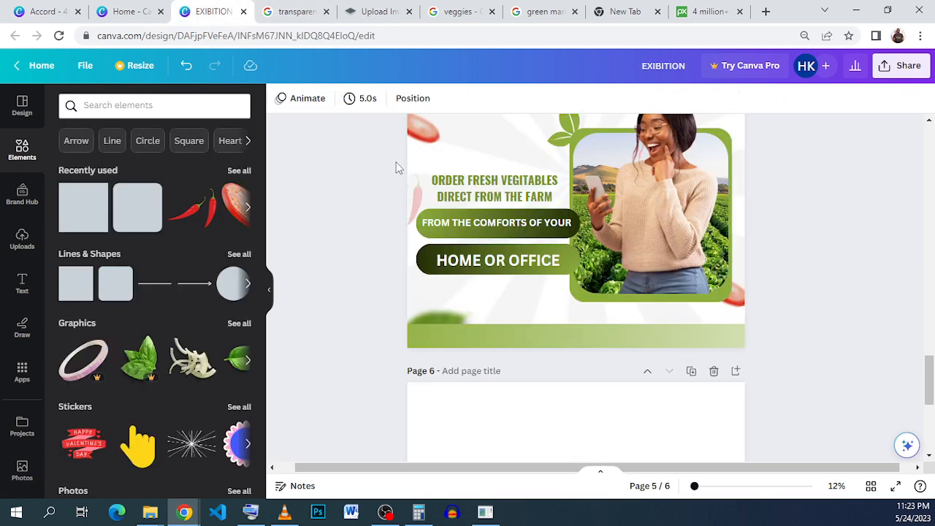
{"action": "right_click", "coordinate": [478, 332]}
{"action": "left_click", "coordinate": [519, 226]}
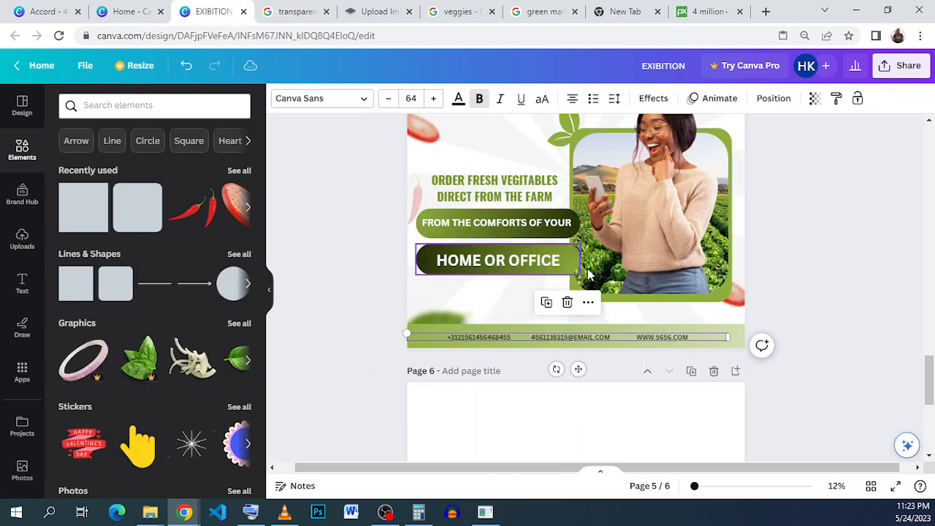
{"action": "left_click", "coordinate": [870, 290]}
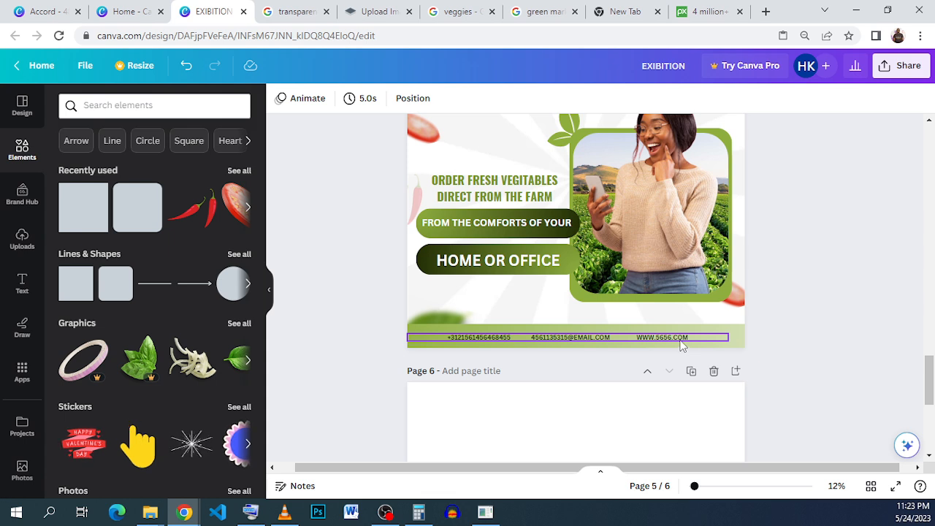
Compare the page's top area with the reference Accord design.
{"action": "scroll", "coordinate": [713, 321], "scroll_direction": "up", "scroll_amount": 2}
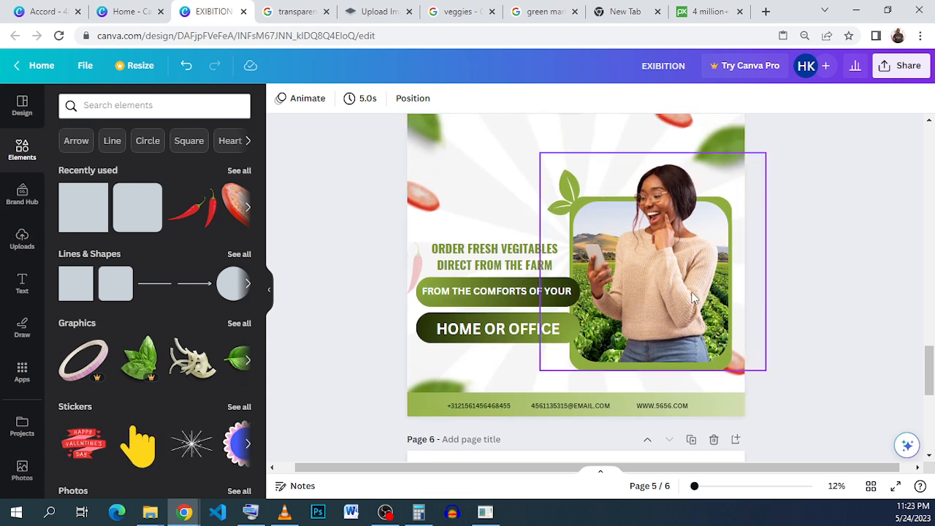
{"action": "scroll", "coordinate": [552, 195], "scroll_direction": "up", "scroll_amount": 2}
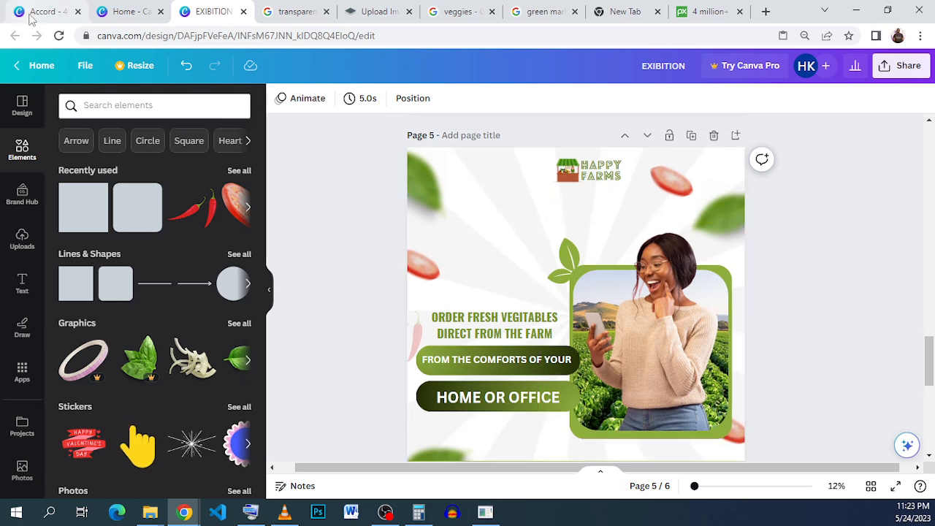
{"action": "left_click", "coordinate": [40, 11]}
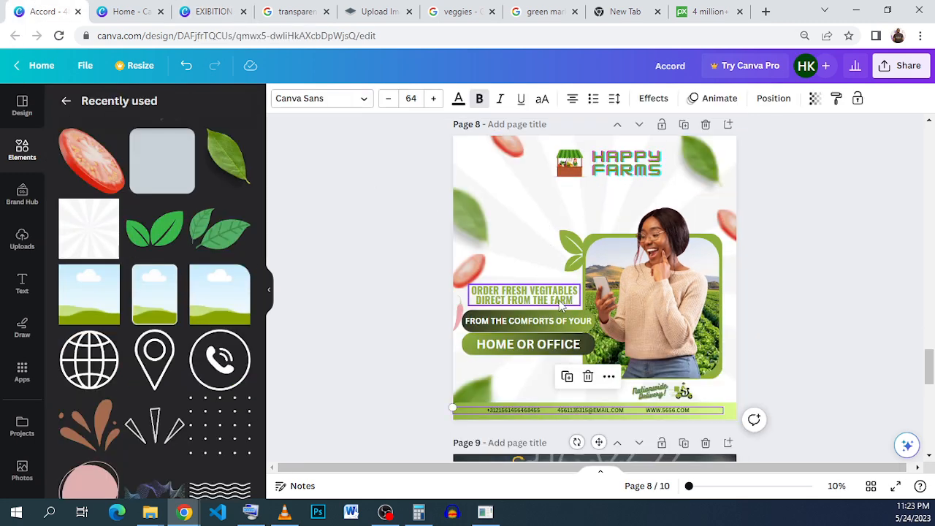
{"action": "left_click", "coordinate": [212, 11]}
{"action": "scroll", "coordinate": [509, 220], "scroll_direction": "down", "scroll_amount": 1}
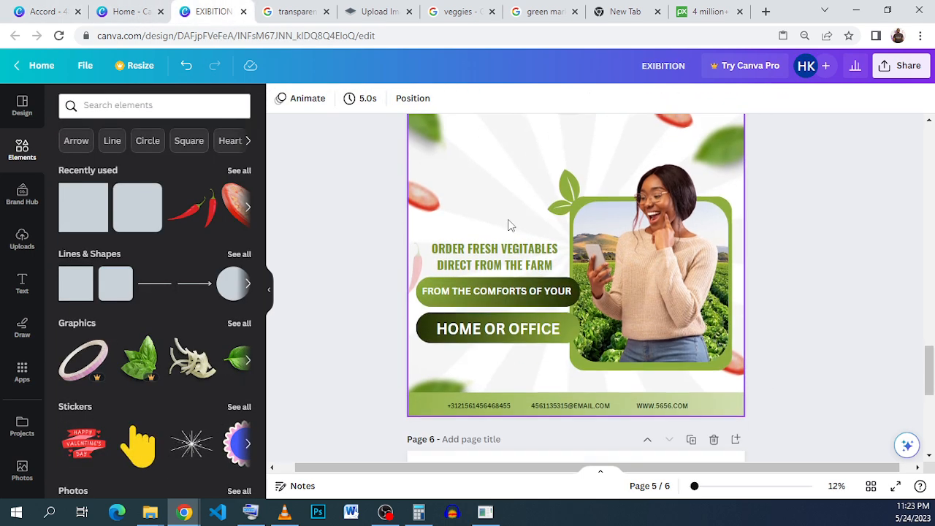
{"action": "scroll", "coordinate": [508, 220], "scroll_direction": "up", "scroll_amount": 1}
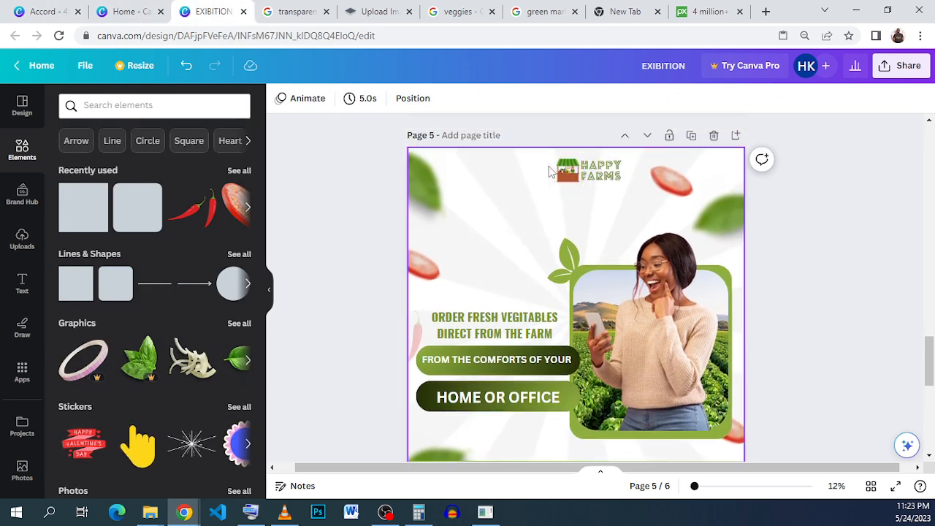
Group the Happy Farms logo icon and text and enlarge the group.
{"action": "left_click", "coordinate": [541, 206]}
{"action": "left_click_drag", "start_coordinate": [553, 141], "coordinate": [592, 186]}
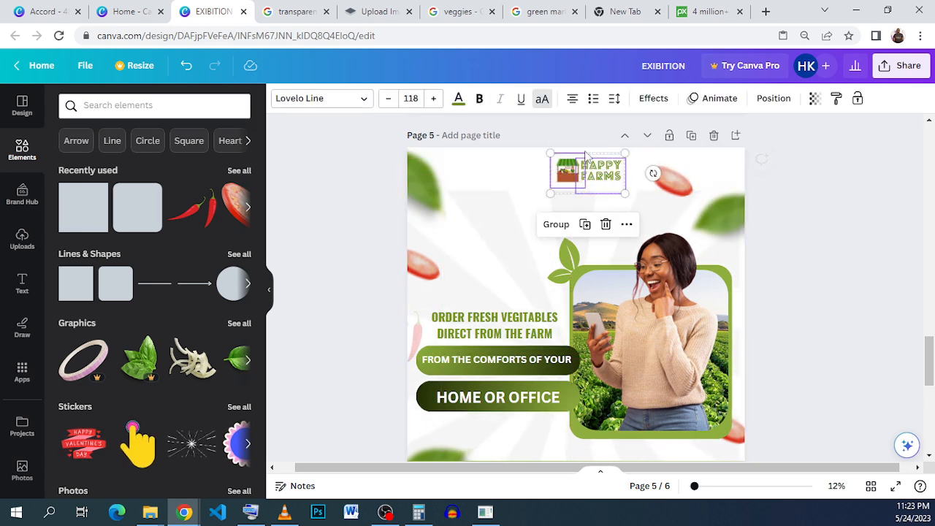
{"action": "left_click", "coordinate": [544, 224]}
{"action": "left_click_drag", "start_coordinate": [522, 217], "coordinate": [497, 259]}
{"action": "left_click", "coordinate": [491, 240]}
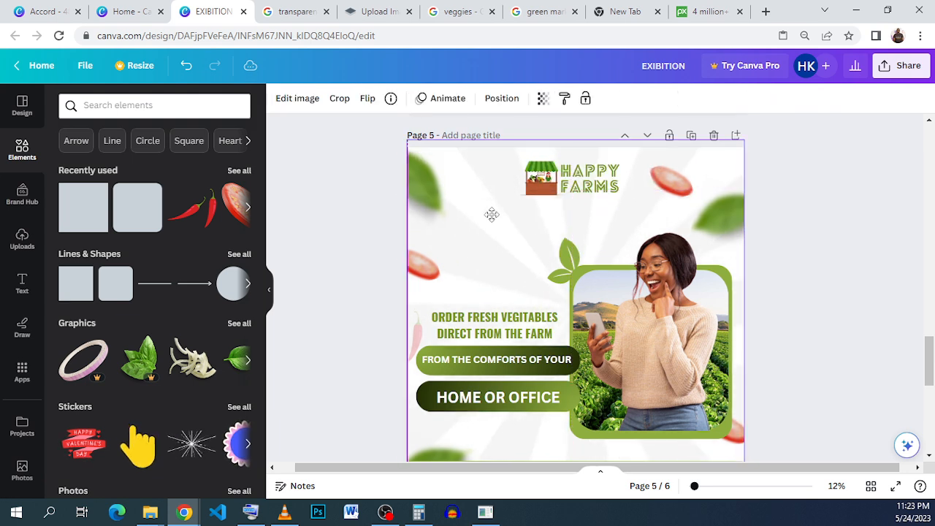
Enlarge the logo group further and nudge it into place at the top centre.
{"action": "left_click", "coordinate": [492, 208]}
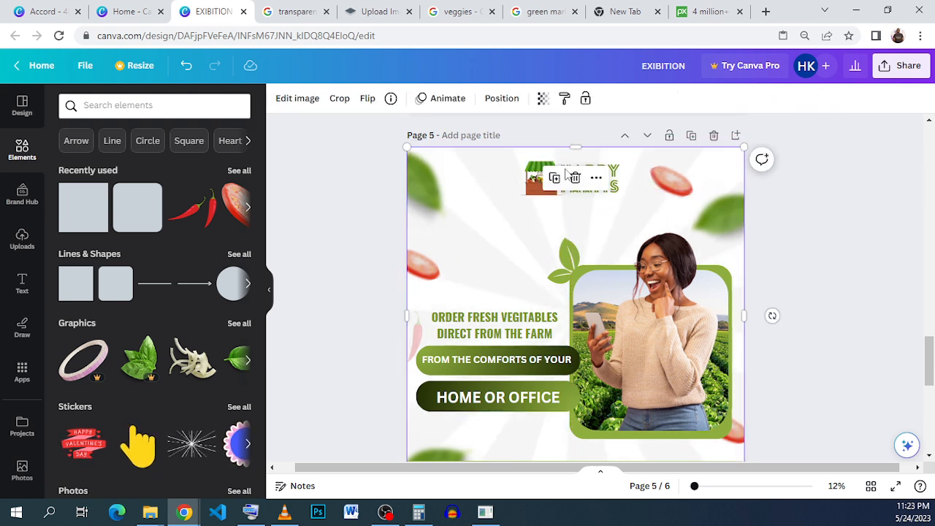
{"action": "left_click", "coordinate": [532, 184]}
{"action": "left_click_drag", "start_coordinate": [532, 184], "coordinate": [503, 229]}
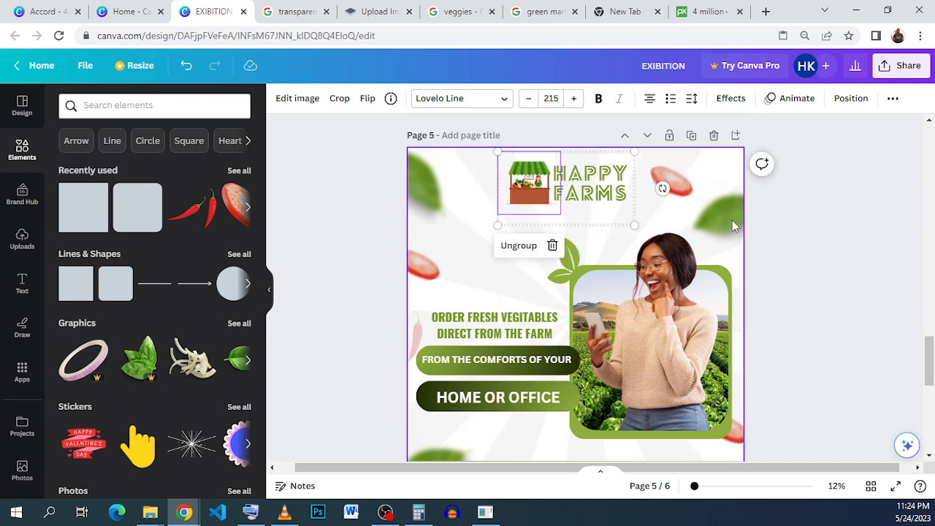
{"action": "left_click", "coordinate": [843, 237]}
{"action": "mouse_move", "coordinate": [537, 190]}
{"action": "left_mouse_down"}
{"action": "mouse_move", "coordinate": [551, 189]}
{"action": "mouse_move", "coordinate": [535, 193]}
{"action": "mouse_move", "coordinate": [545, 193]}
{"action": "left_mouse_up"}
{"action": "left_click", "coordinate": [782, 251]}
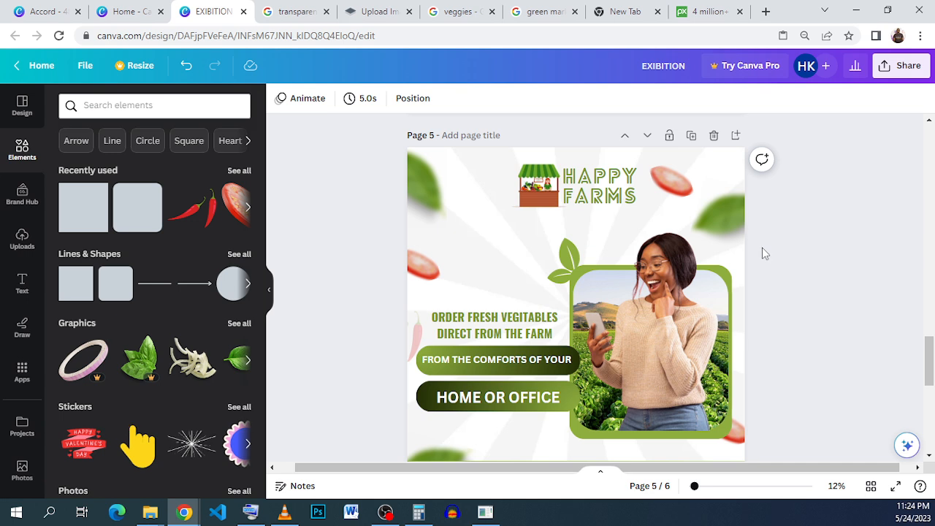
Review the whole page and switch back to the reference Accord design.
{"action": "scroll", "coordinate": [728, 278], "scroll_direction": "down", "scroll_amount": 1}
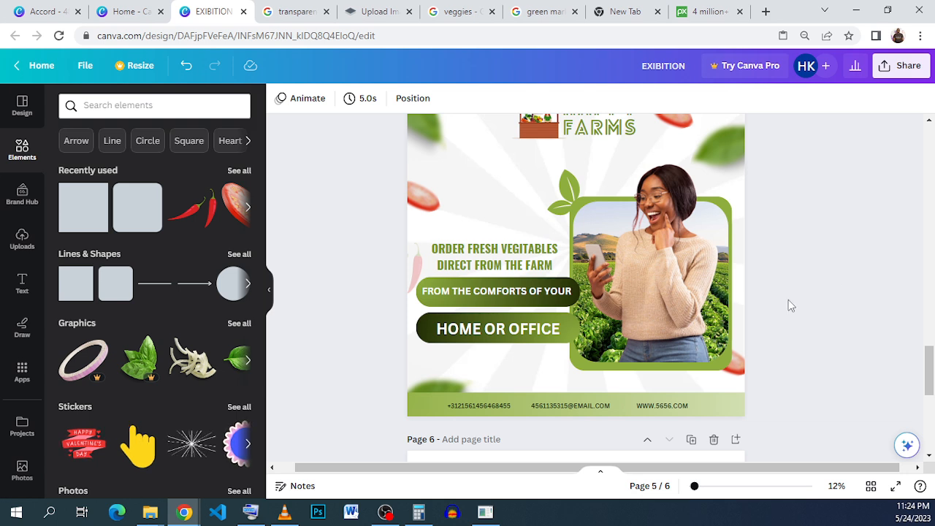
{"action": "scroll", "coordinate": [789, 305], "scroll_direction": "up", "scroll_amount": 1}
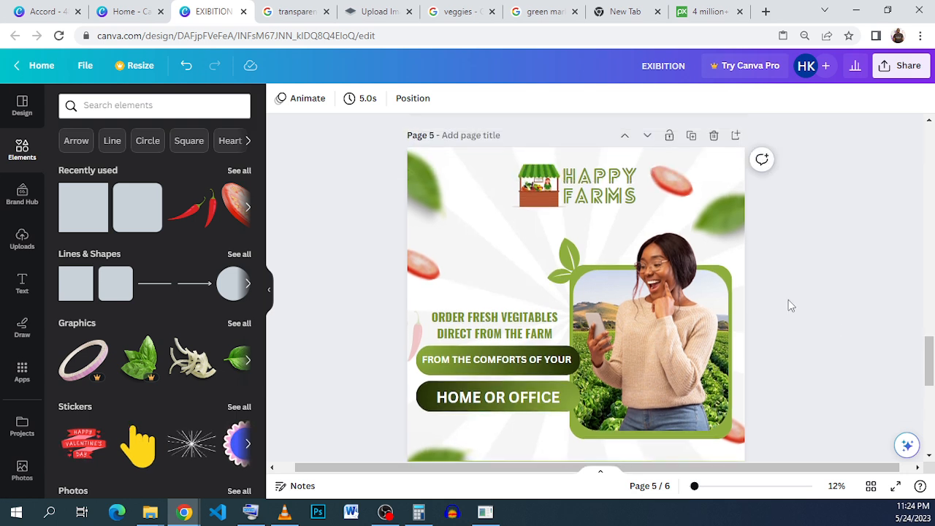
{"action": "scroll", "coordinate": [789, 306], "scroll_direction": "down", "scroll_amount": 1}
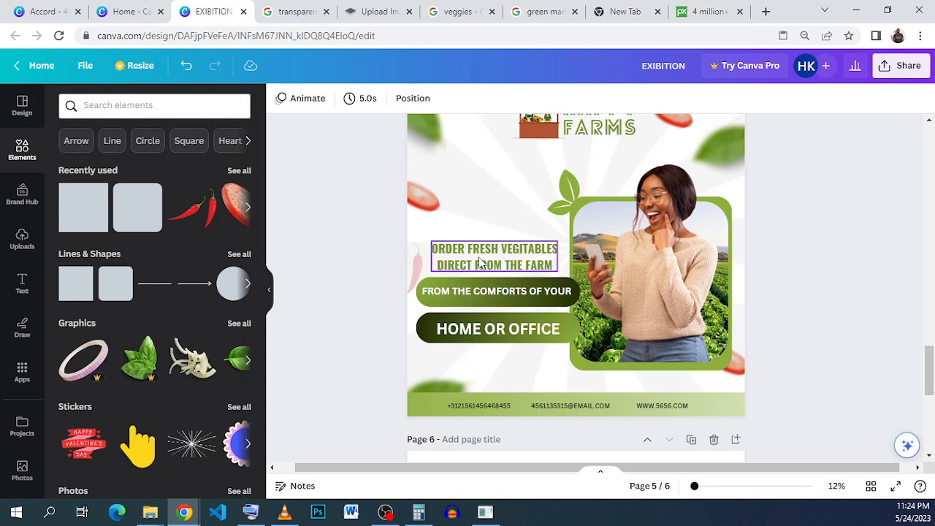
{"action": "left_click", "coordinate": [44, 12]}
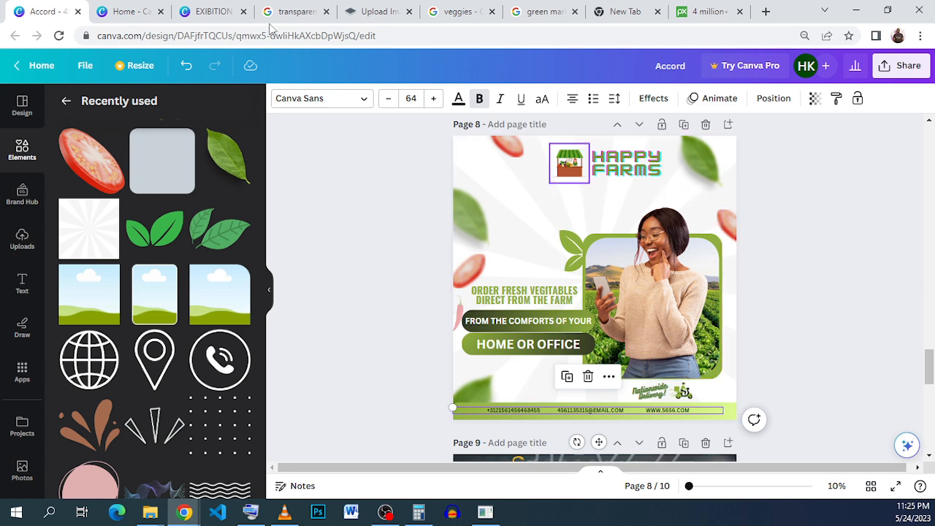
Switch back to the EXIBITION design and add a body text box, placing it just below the Happy Farms logo.
{"action": "left_click", "coordinate": [212, 11]}
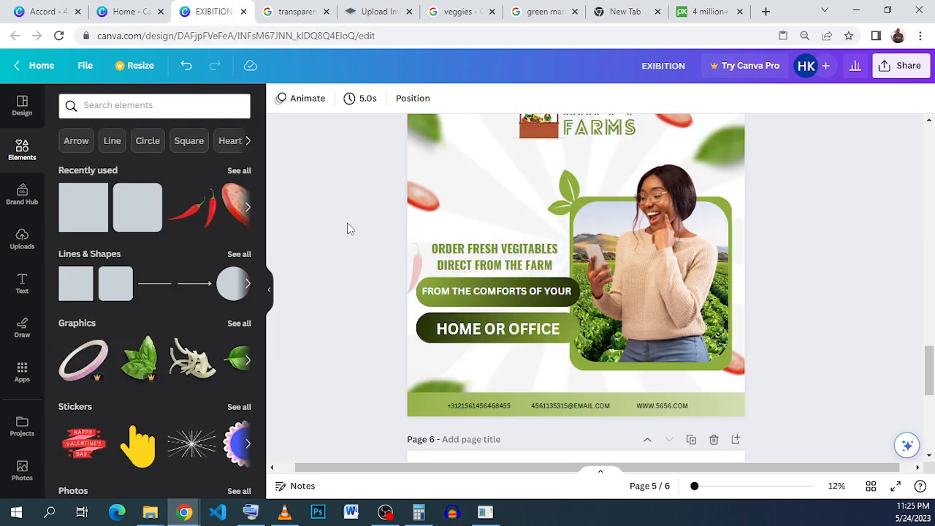
{"action": "left_click", "coordinate": [22, 285]}
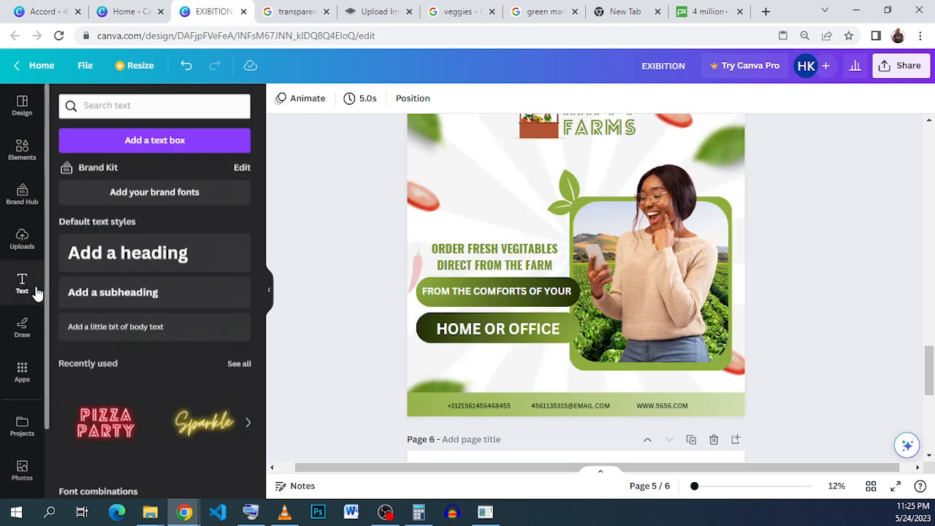
{"action": "left_click", "coordinate": [121, 326]}
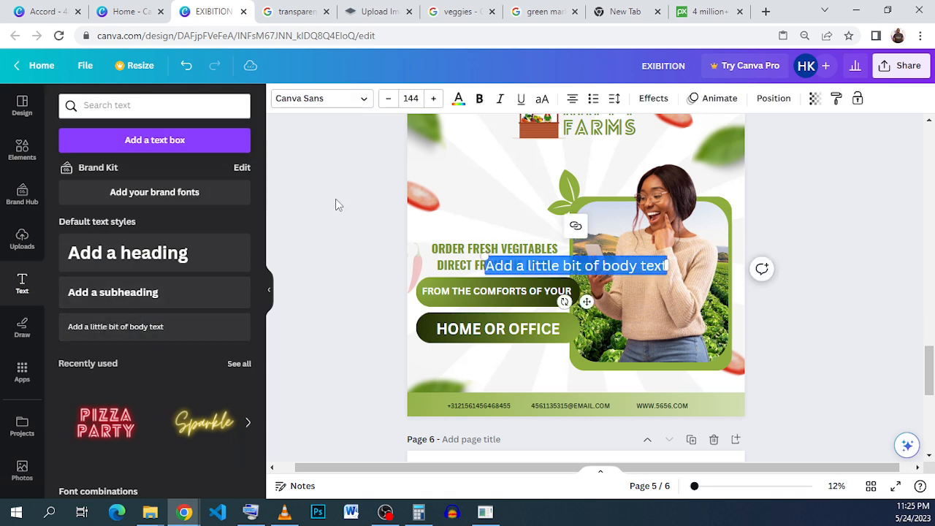
{"action": "left_click_drag", "start_coordinate": [588, 307], "coordinate": [577, 194]}
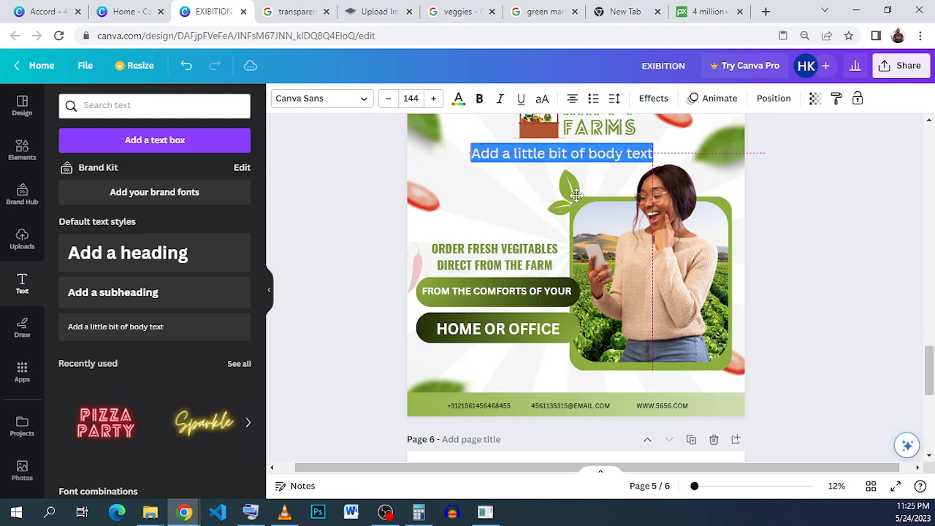
Set the new body text's font size to 64 and shift it left beneath the logo.
{"action": "left_click", "coordinate": [411, 98]}
{"action": "left_click", "coordinate": [440, 251]}
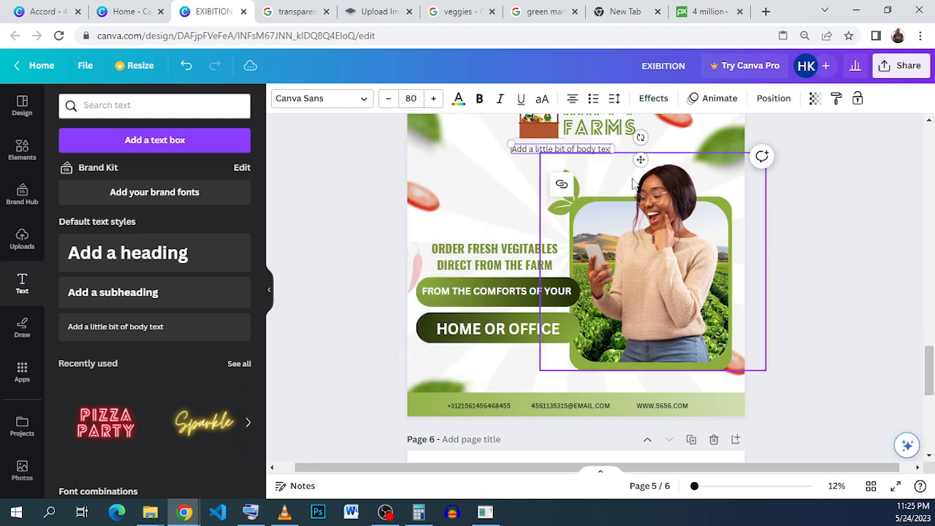
{"action": "left_click", "coordinate": [407, 98]}
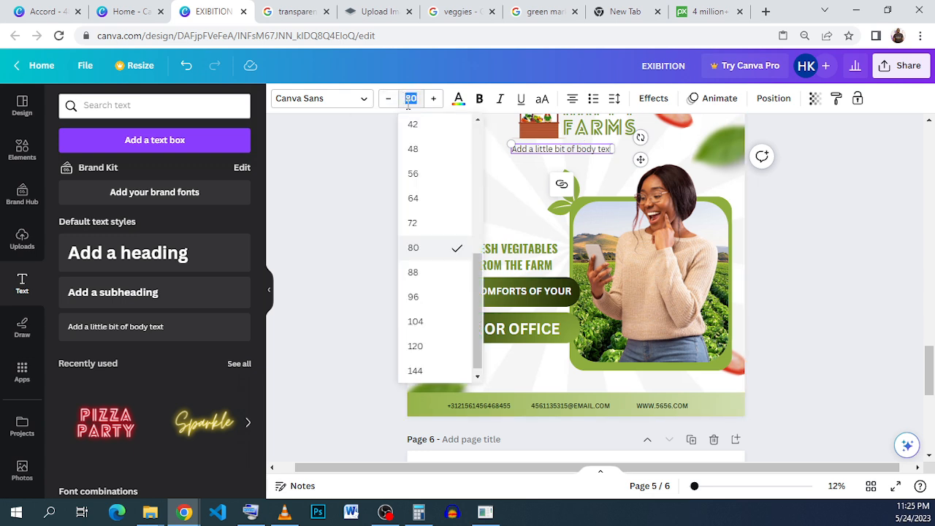
{"action": "left_click", "coordinate": [414, 198]}
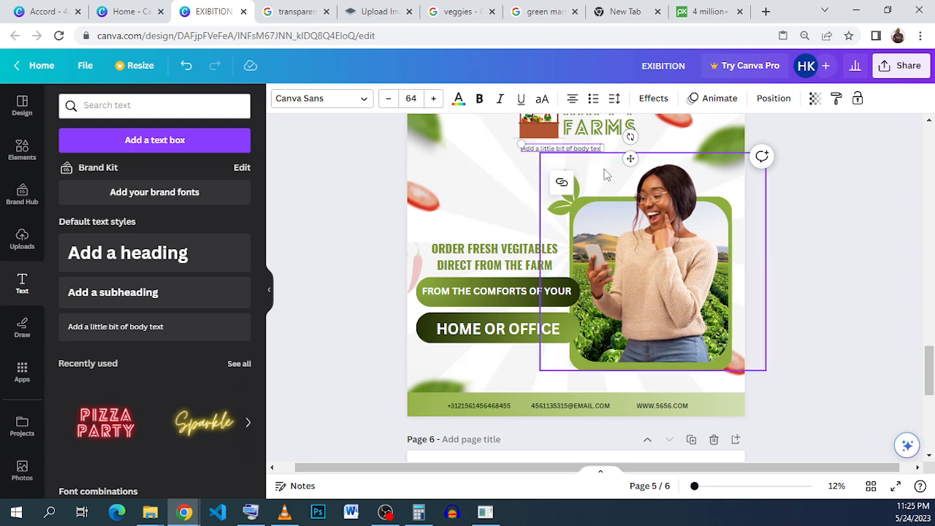
{"action": "left_click_drag", "start_coordinate": [630, 157], "coordinate": [575, 157]}
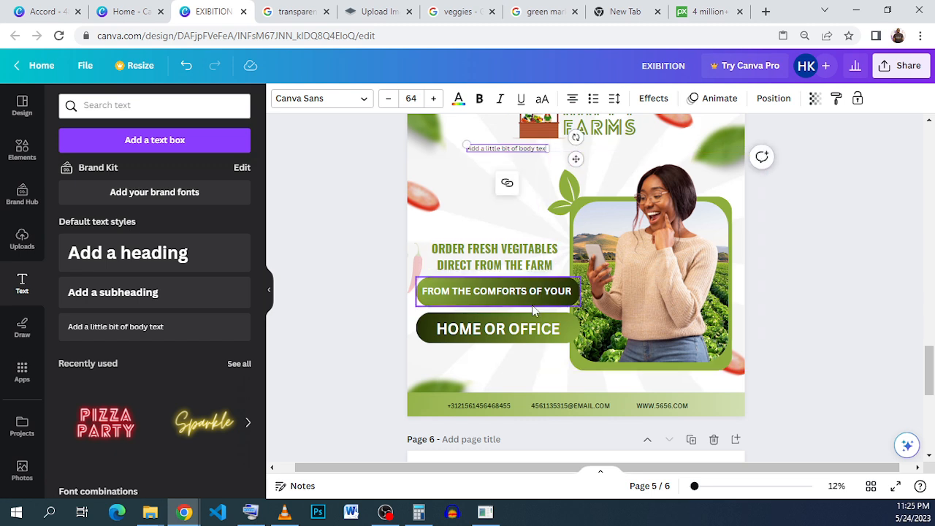